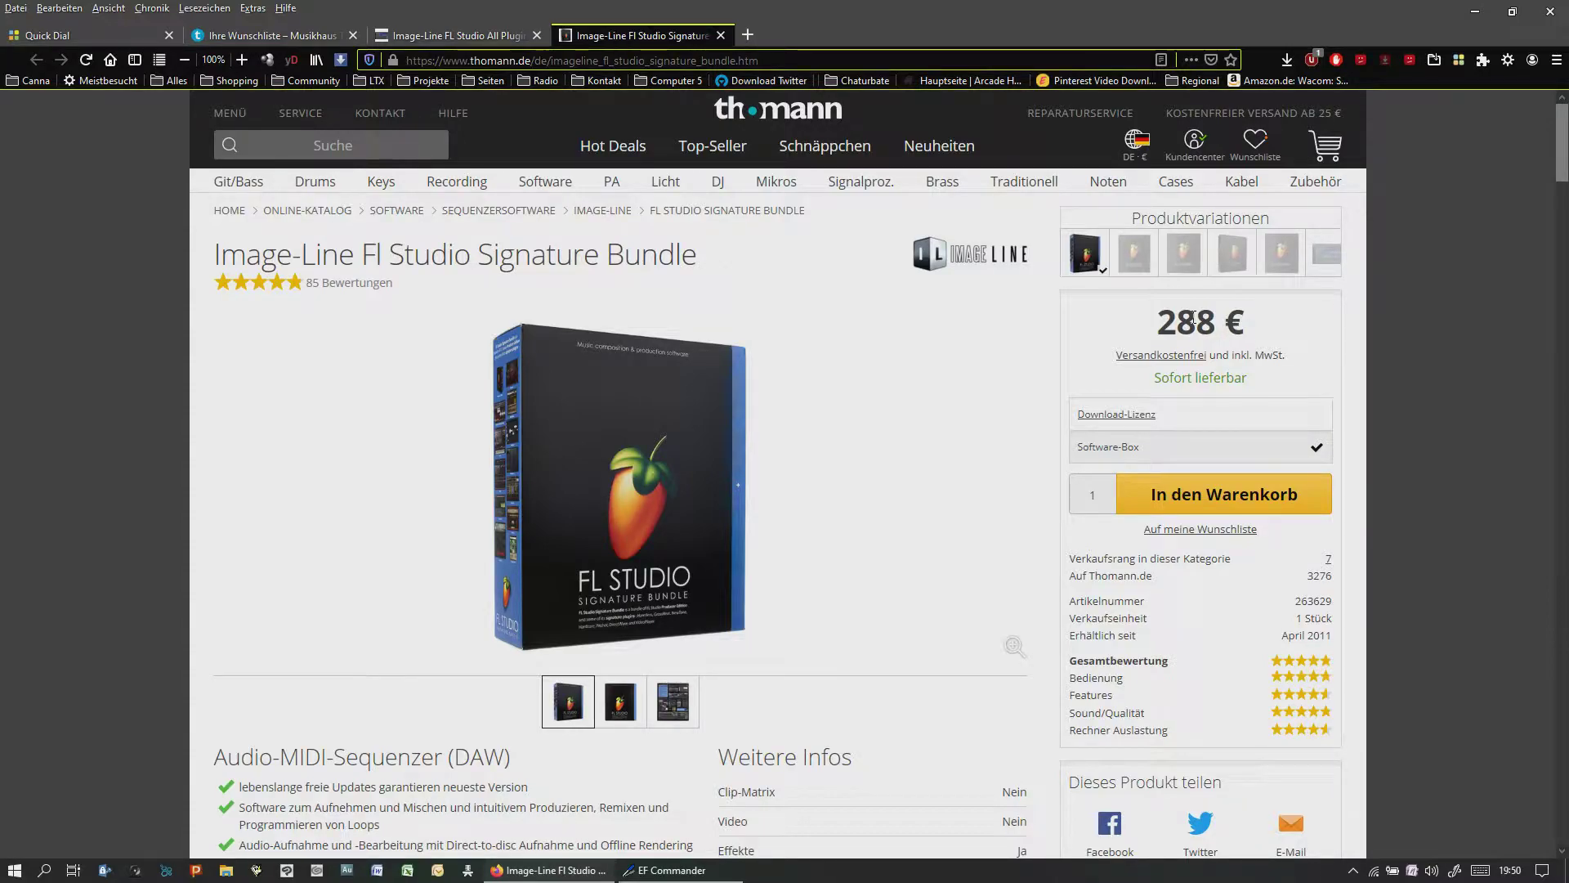
View the FL Studio All Plugins bundle page in the shop and switch to FL Studio with the project 0002 Deutschlandlied.flp
left_click(439, 39)
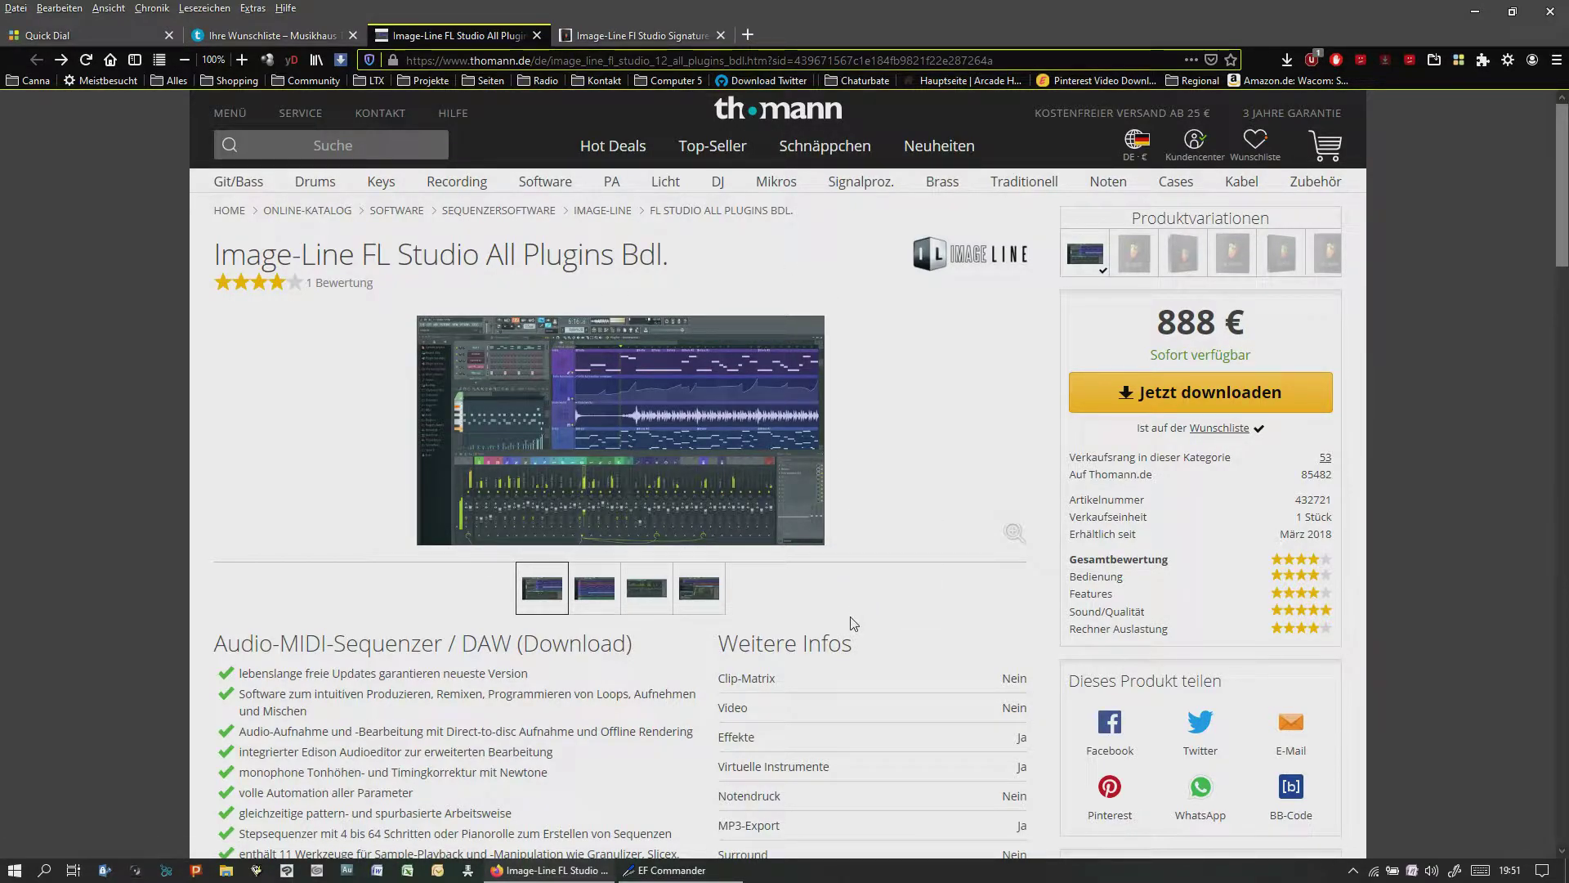
left_click(677, 871)
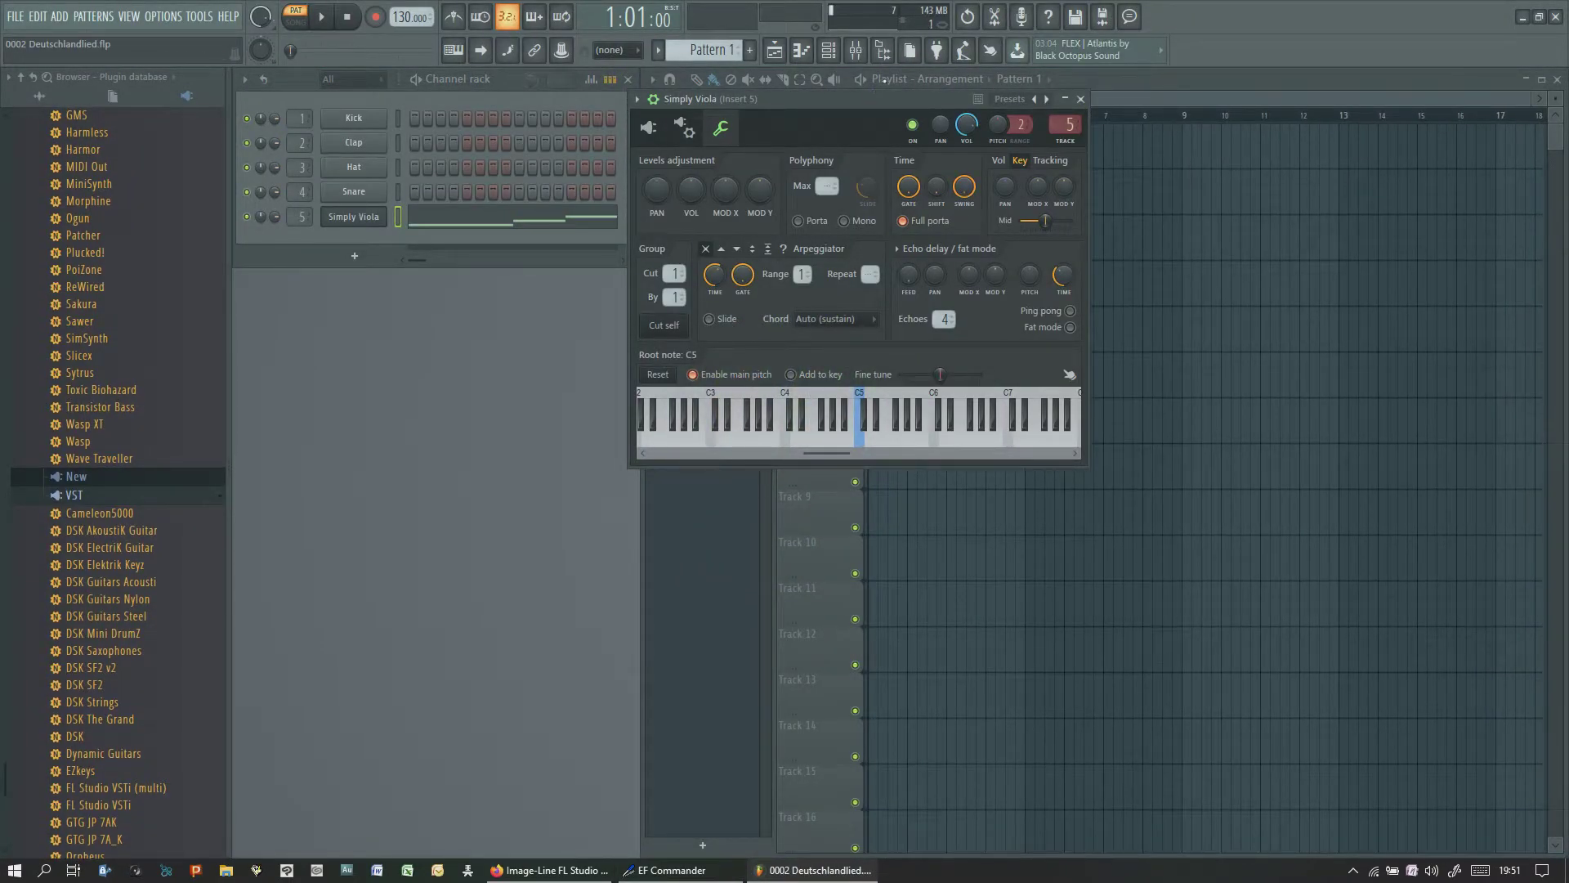
Move the Simply Viola window below the channel rack and open the channel's notes in the piano roll
left_click_drag(882, 99, 548, 358)
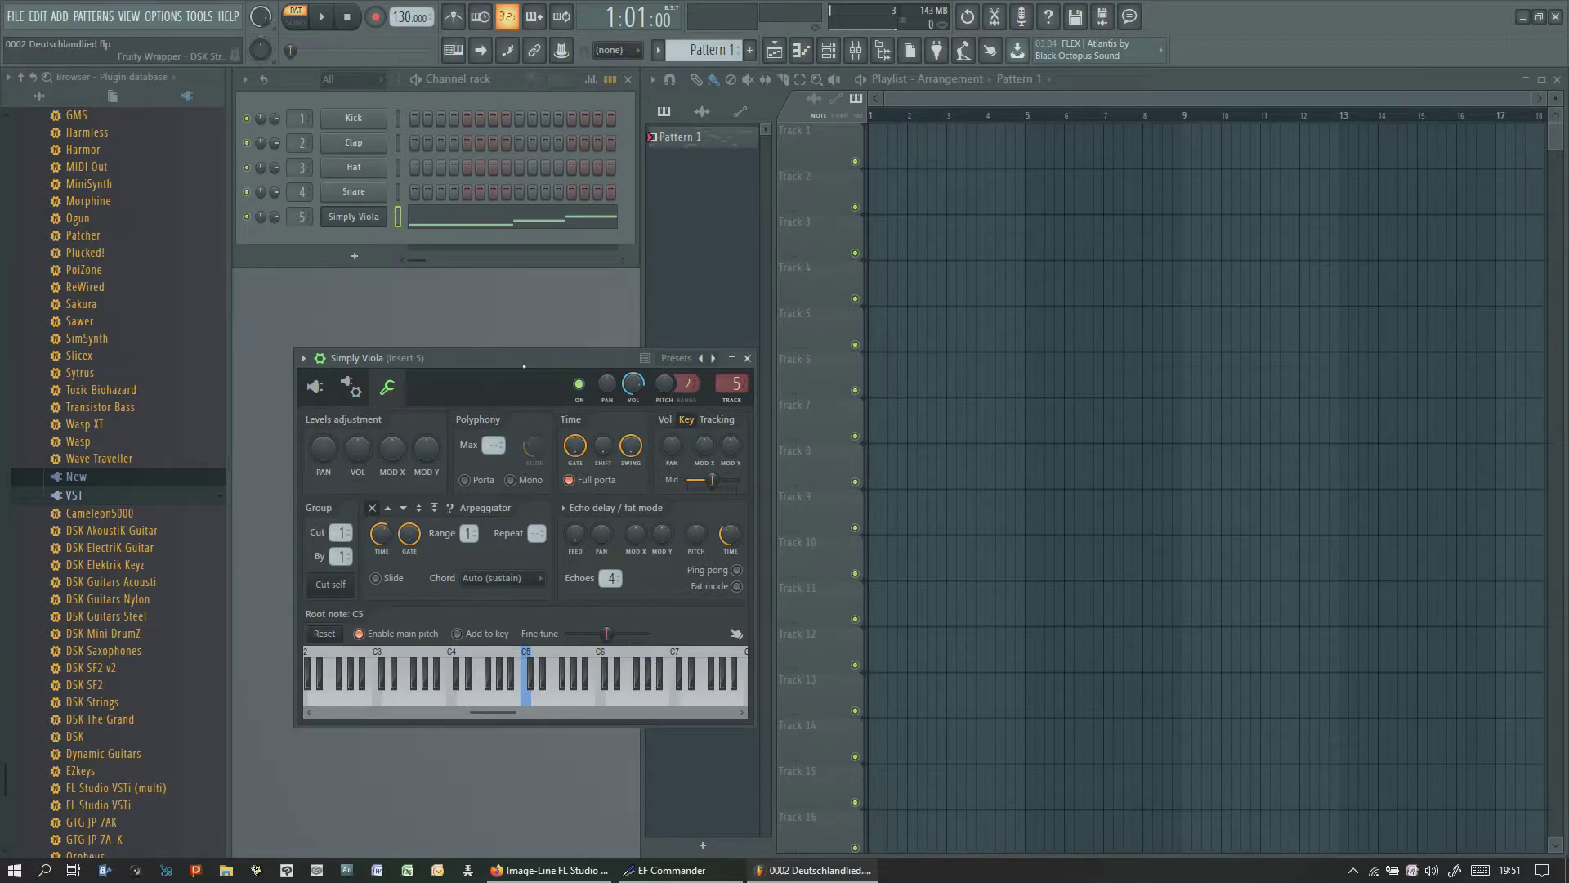
left_click_drag(524, 366, 532, 354)
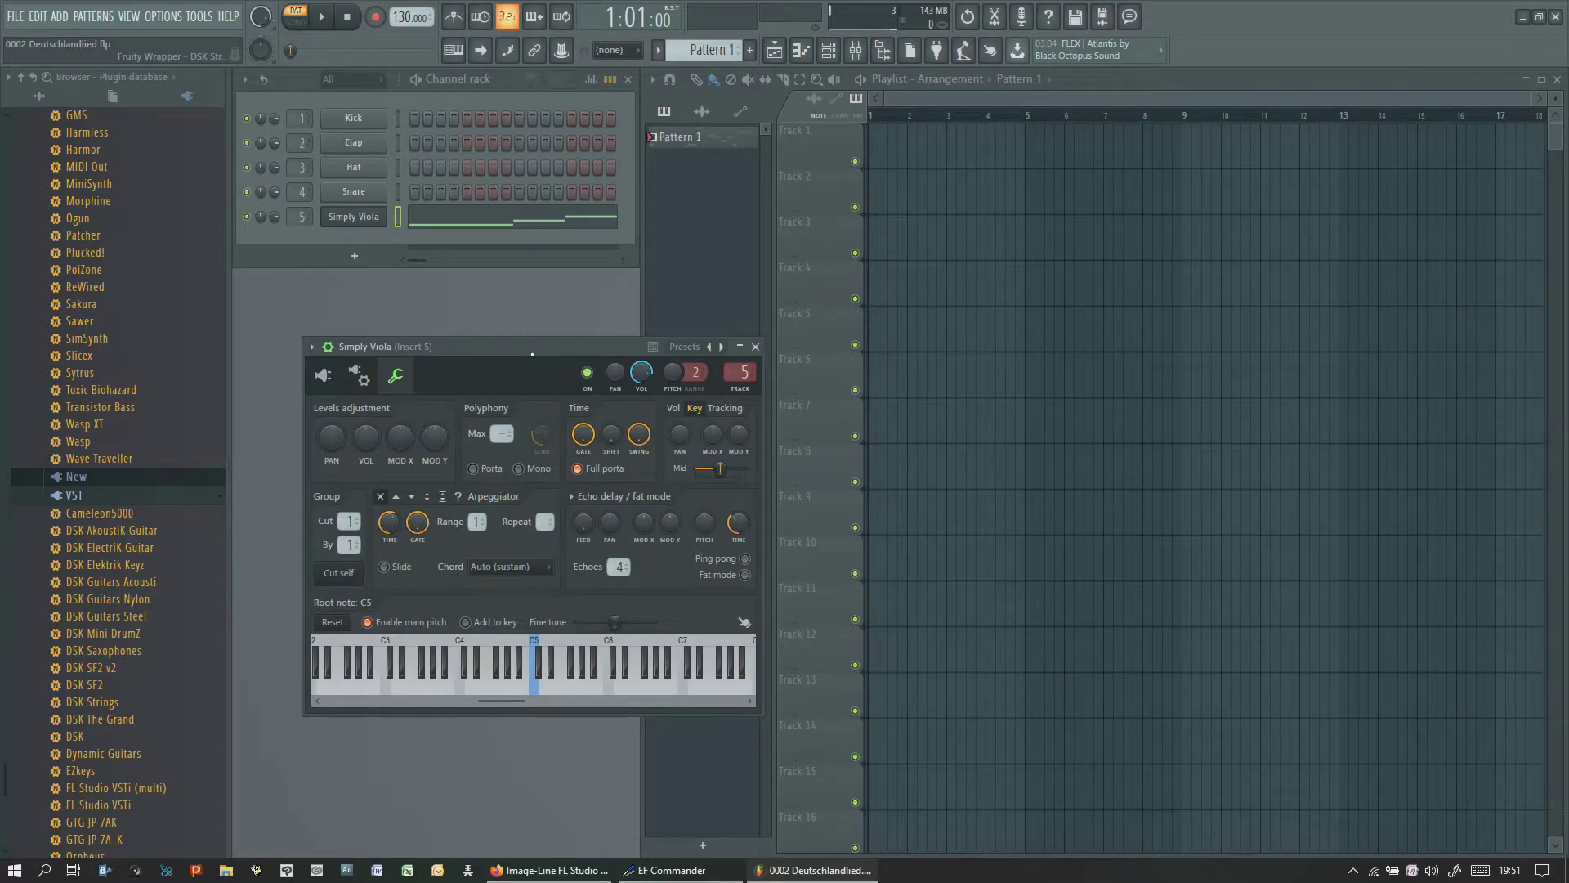
left_click(500, 225)
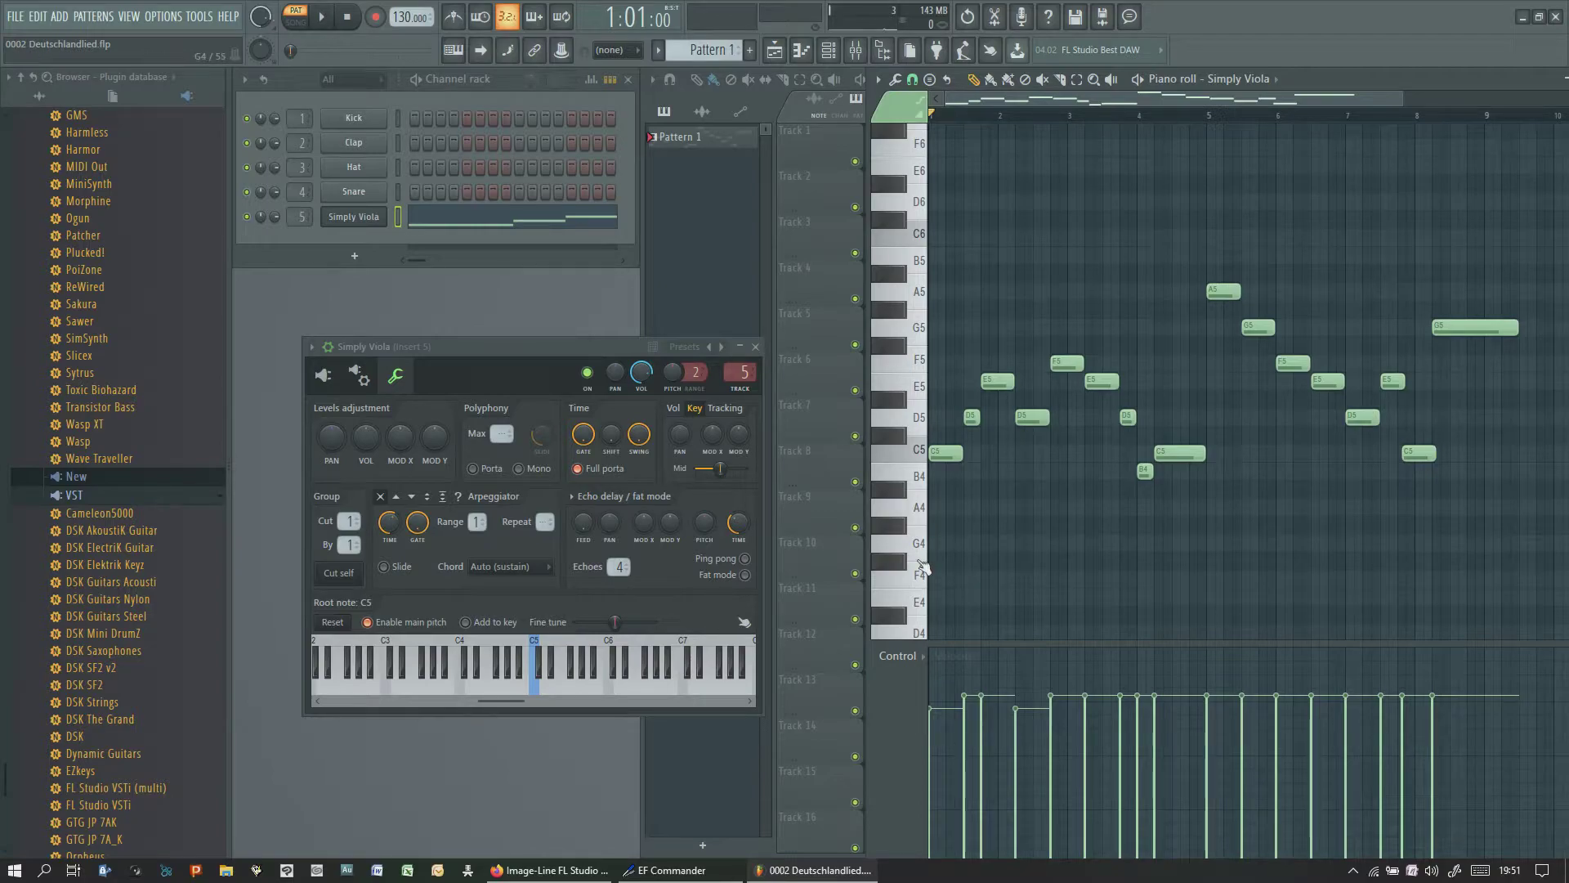
Examine the piano roll's full note range, return to the Simply Viola melody and play Pattern 1
scroll(922, 564, "down", 2)
scroll(922, 564, "down", 20)
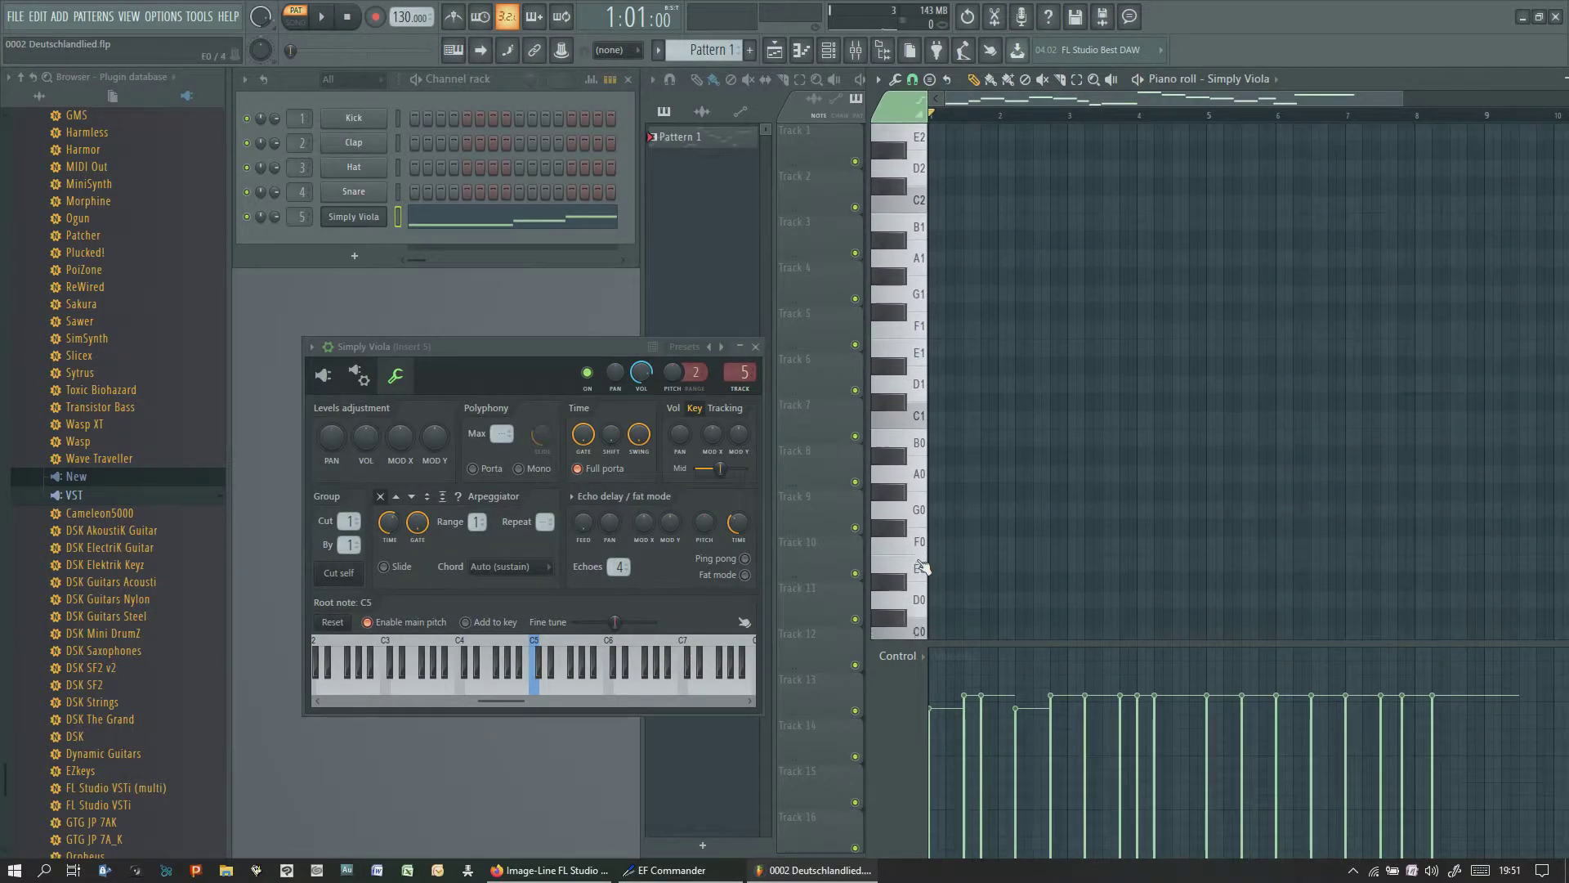
scroll(922, 564, "up", 20)
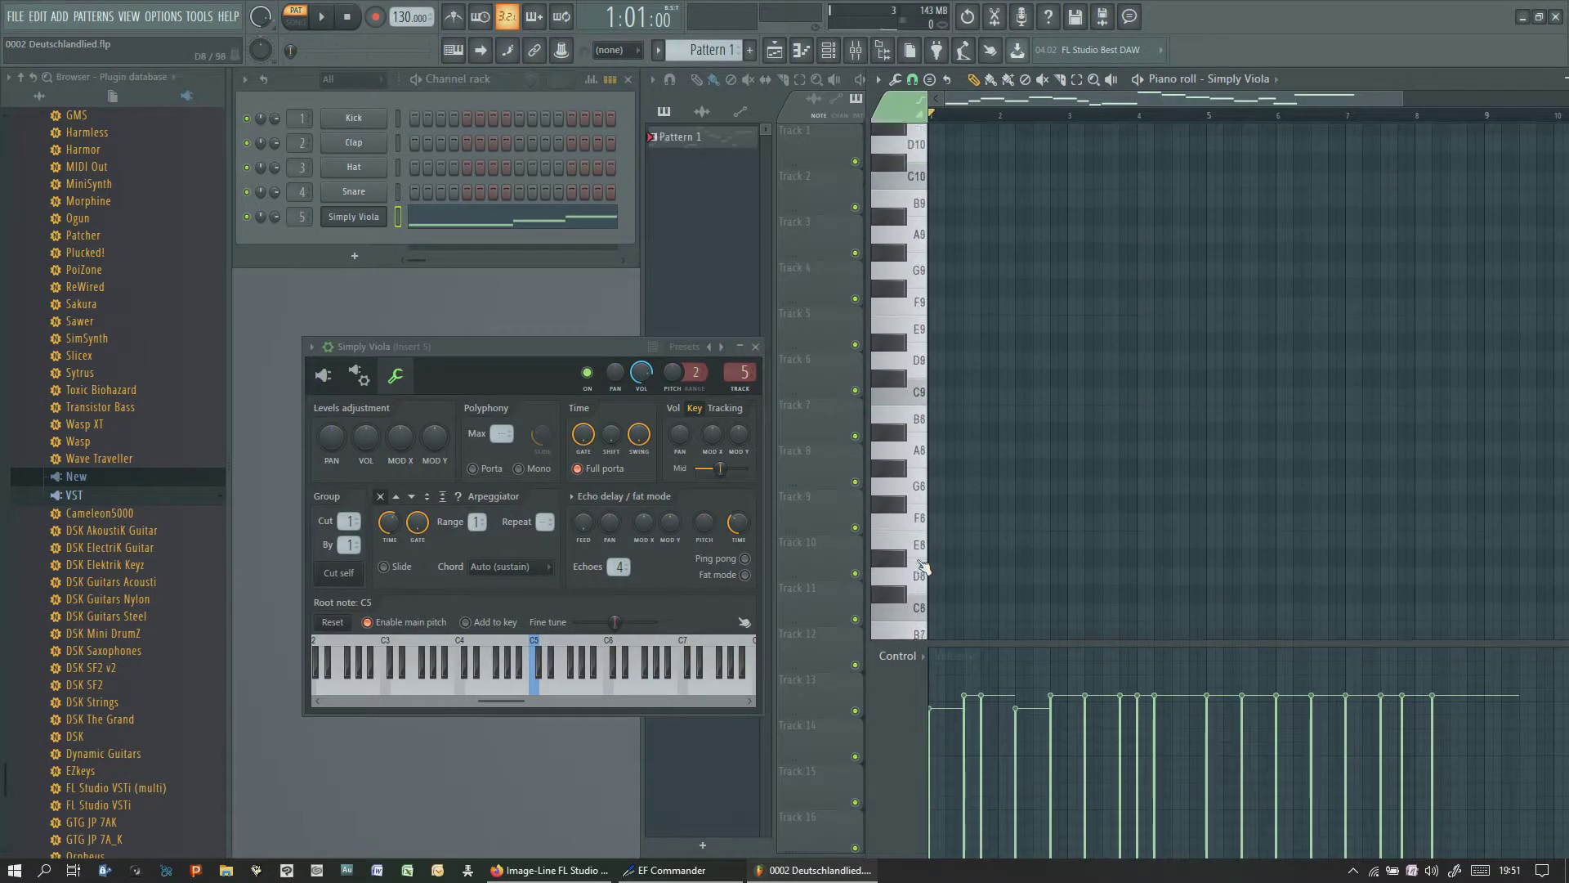
scroll(922, 564, "down", 20)
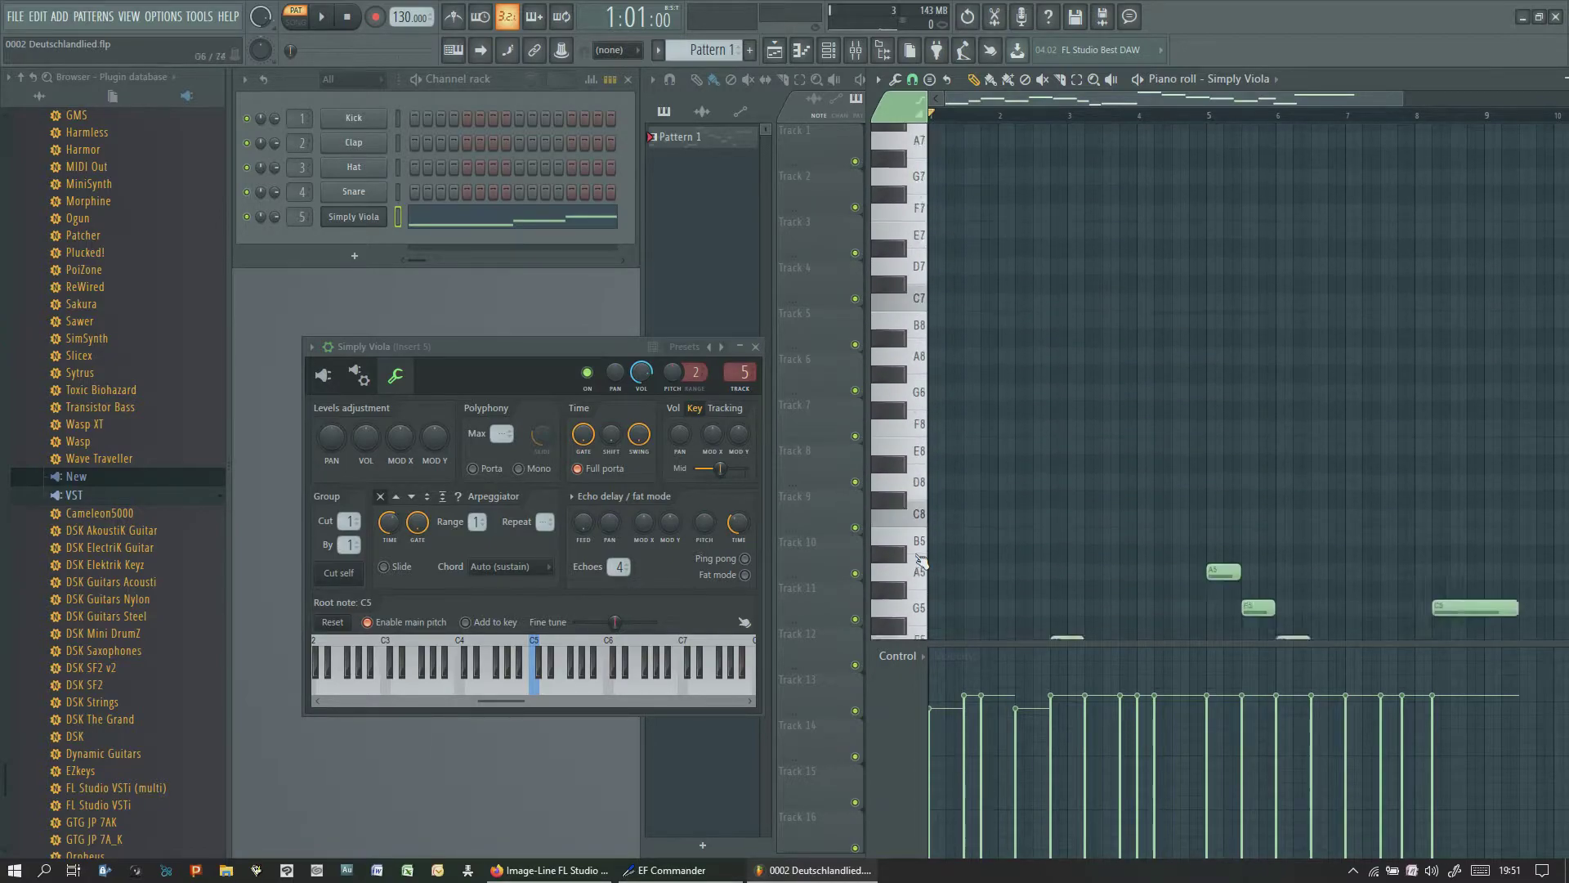
scroll(922, 564, "up", 20)
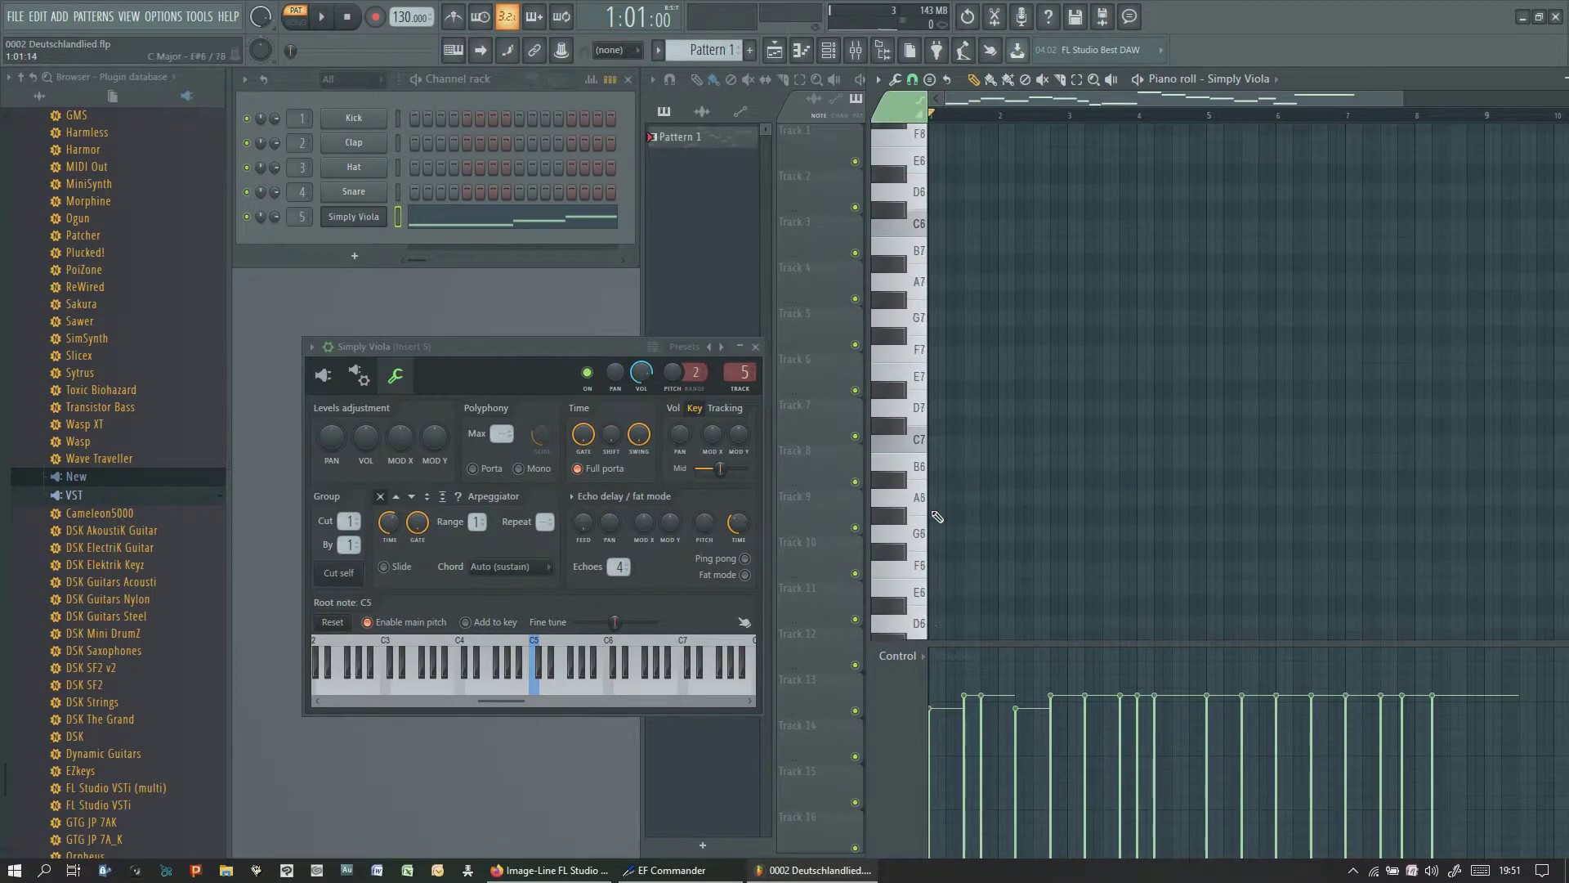
scroll(937, 517, "down", 20)
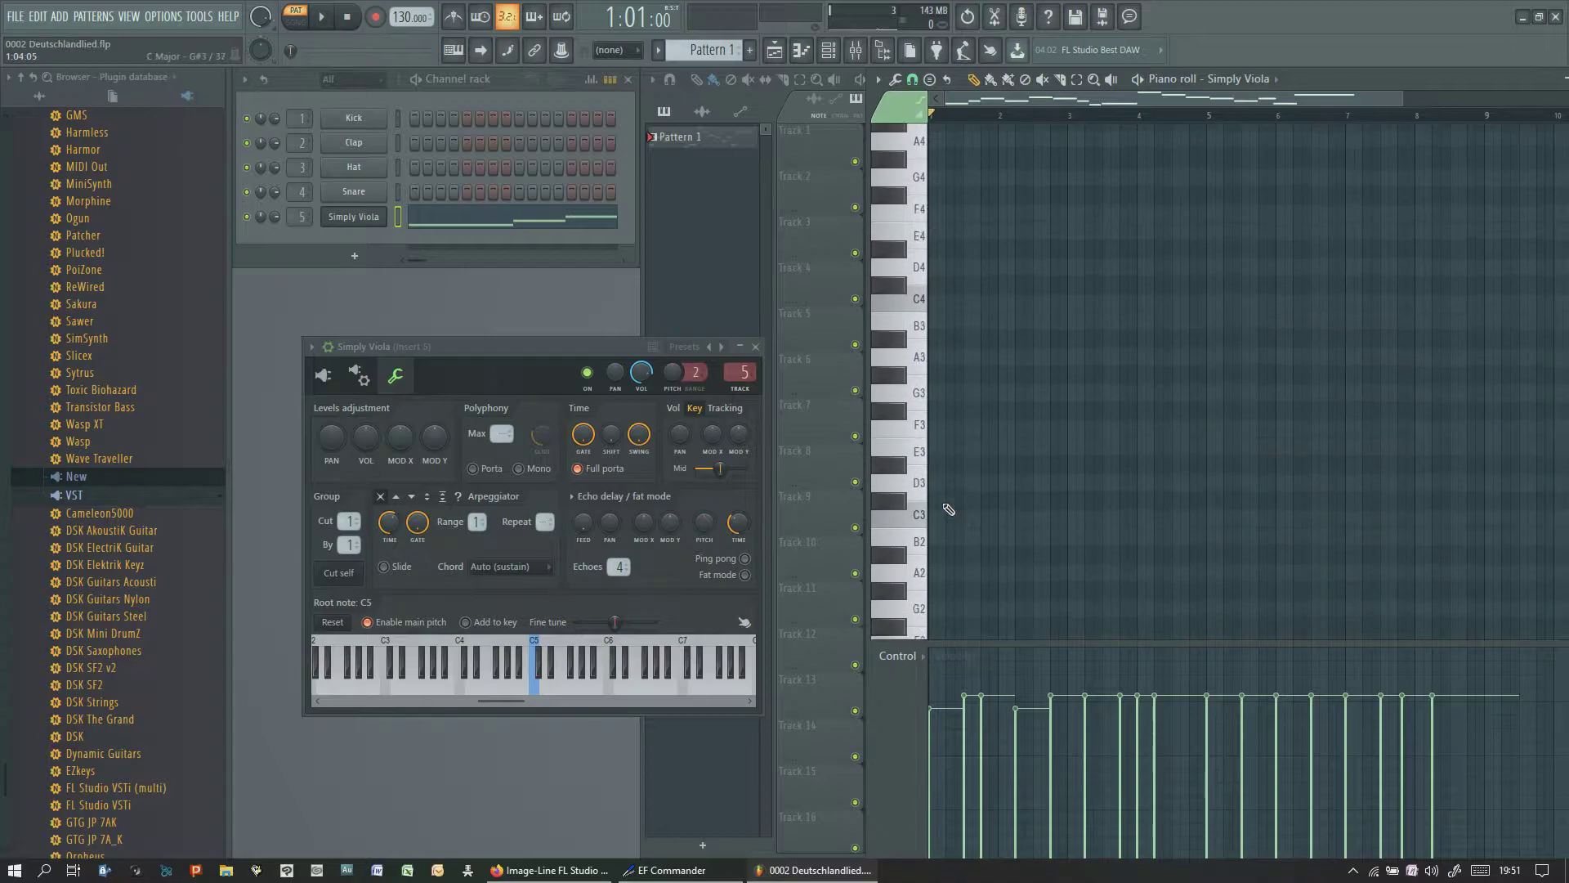
scroll(948, 509, "up", 6)
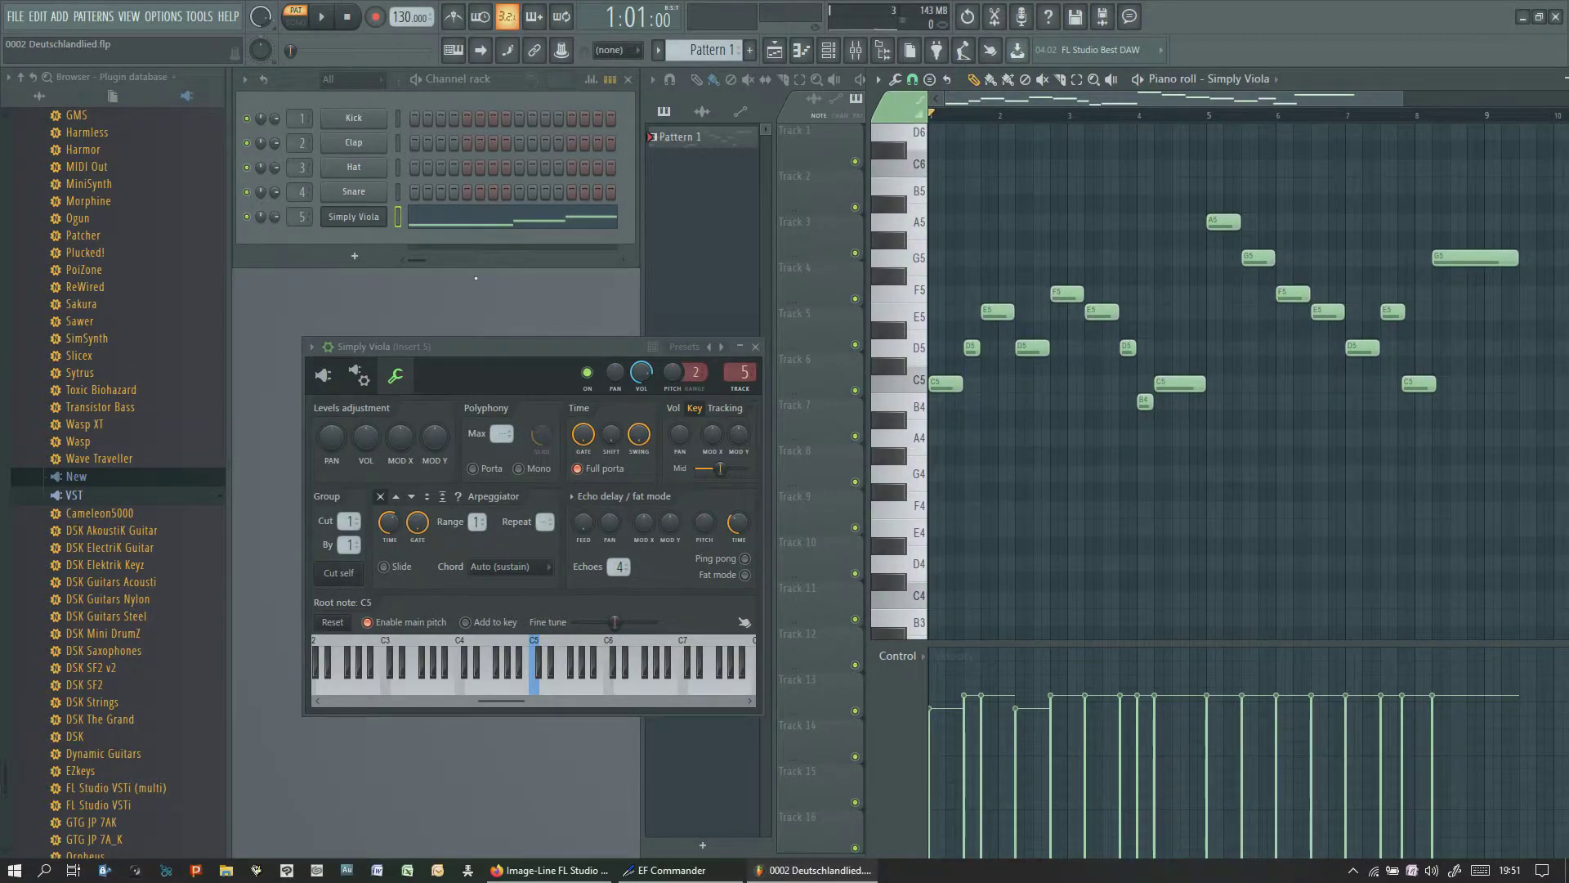
key("space")
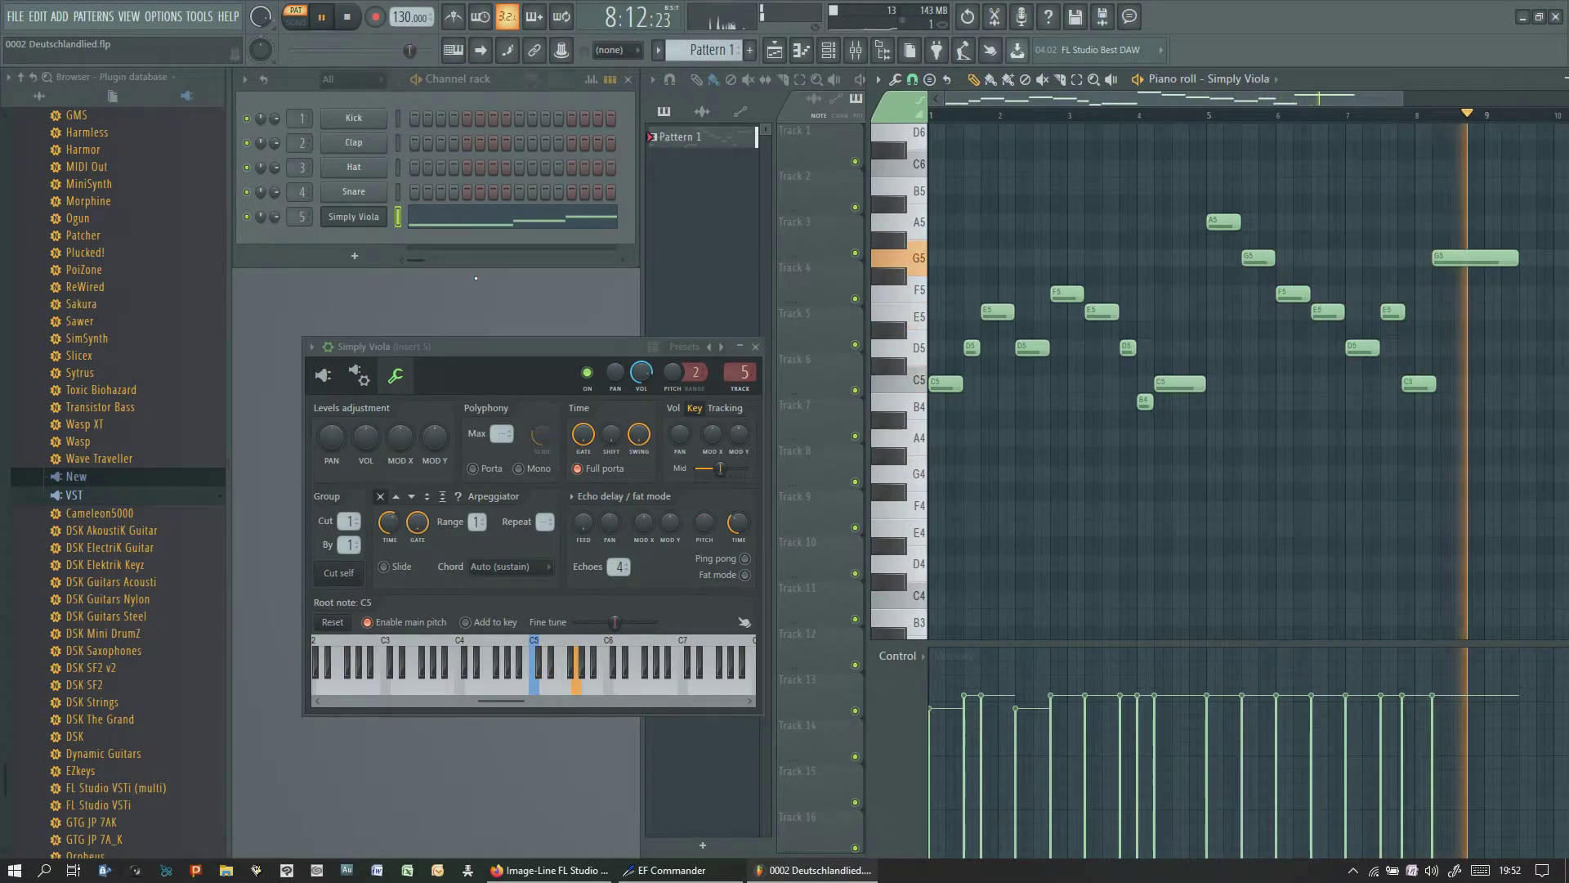
key("space")
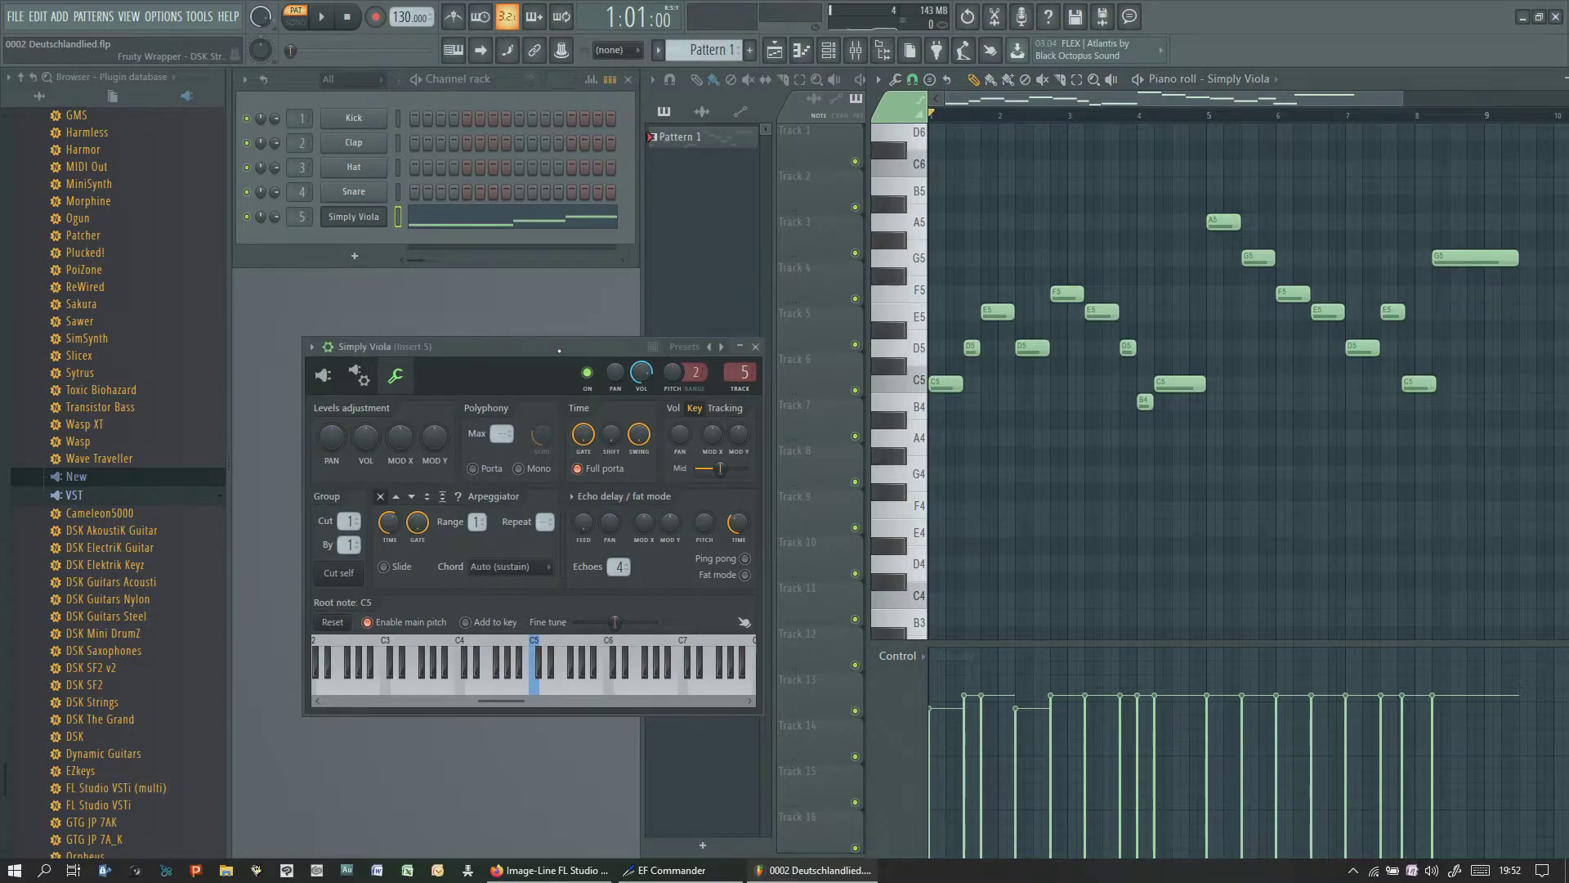
Move the Simply Viola window over the playlist and look at the instrument's list of presets
left_click_drag(564, 337, 834, 339)
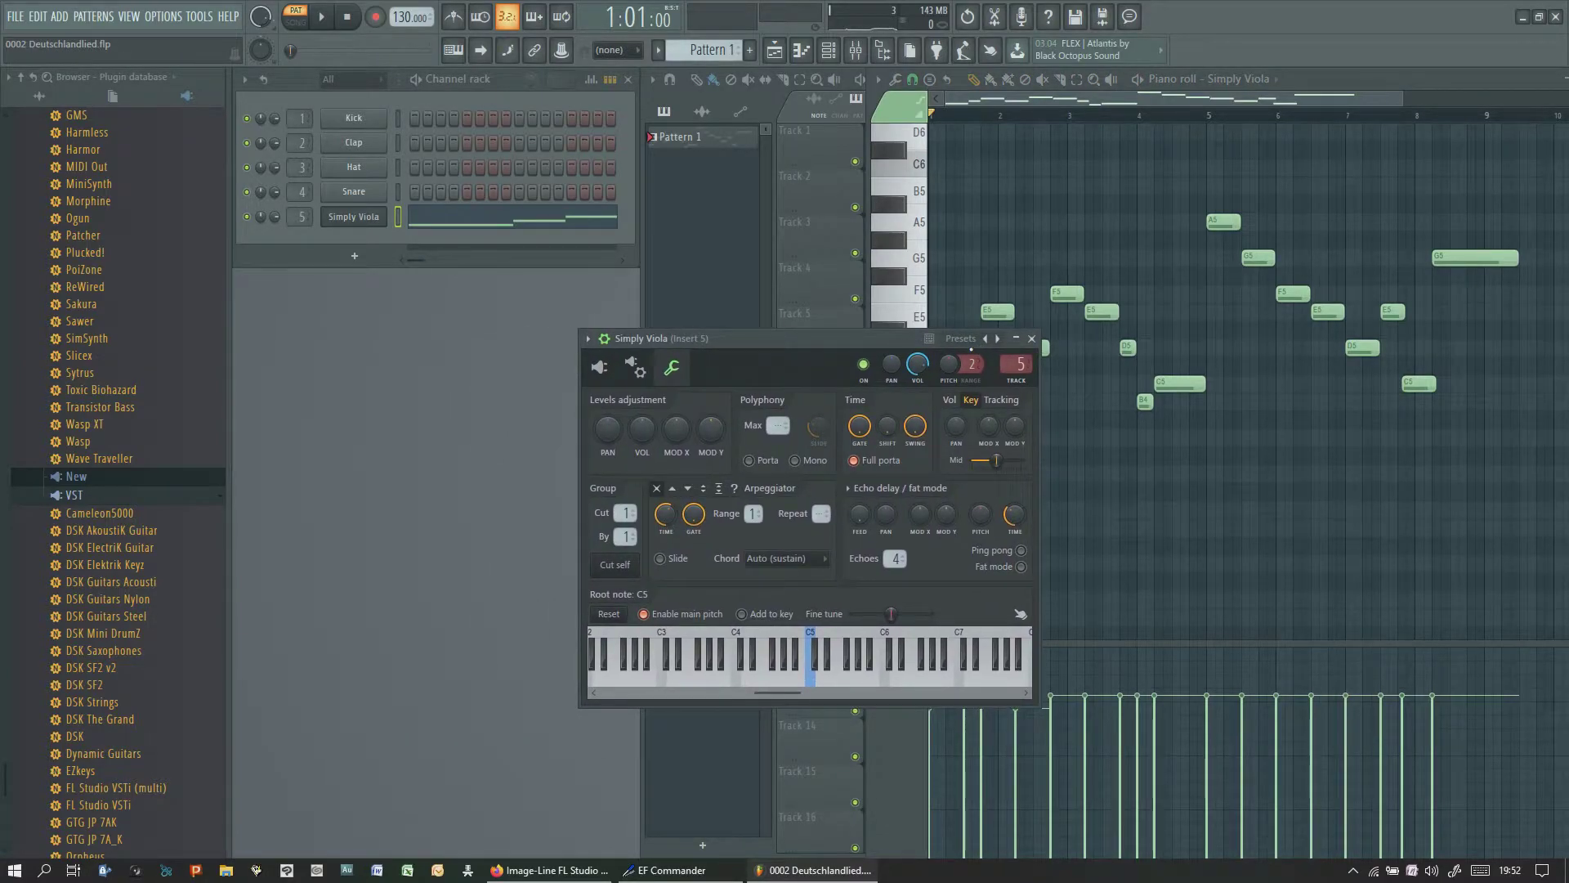
left_click(969, 347)
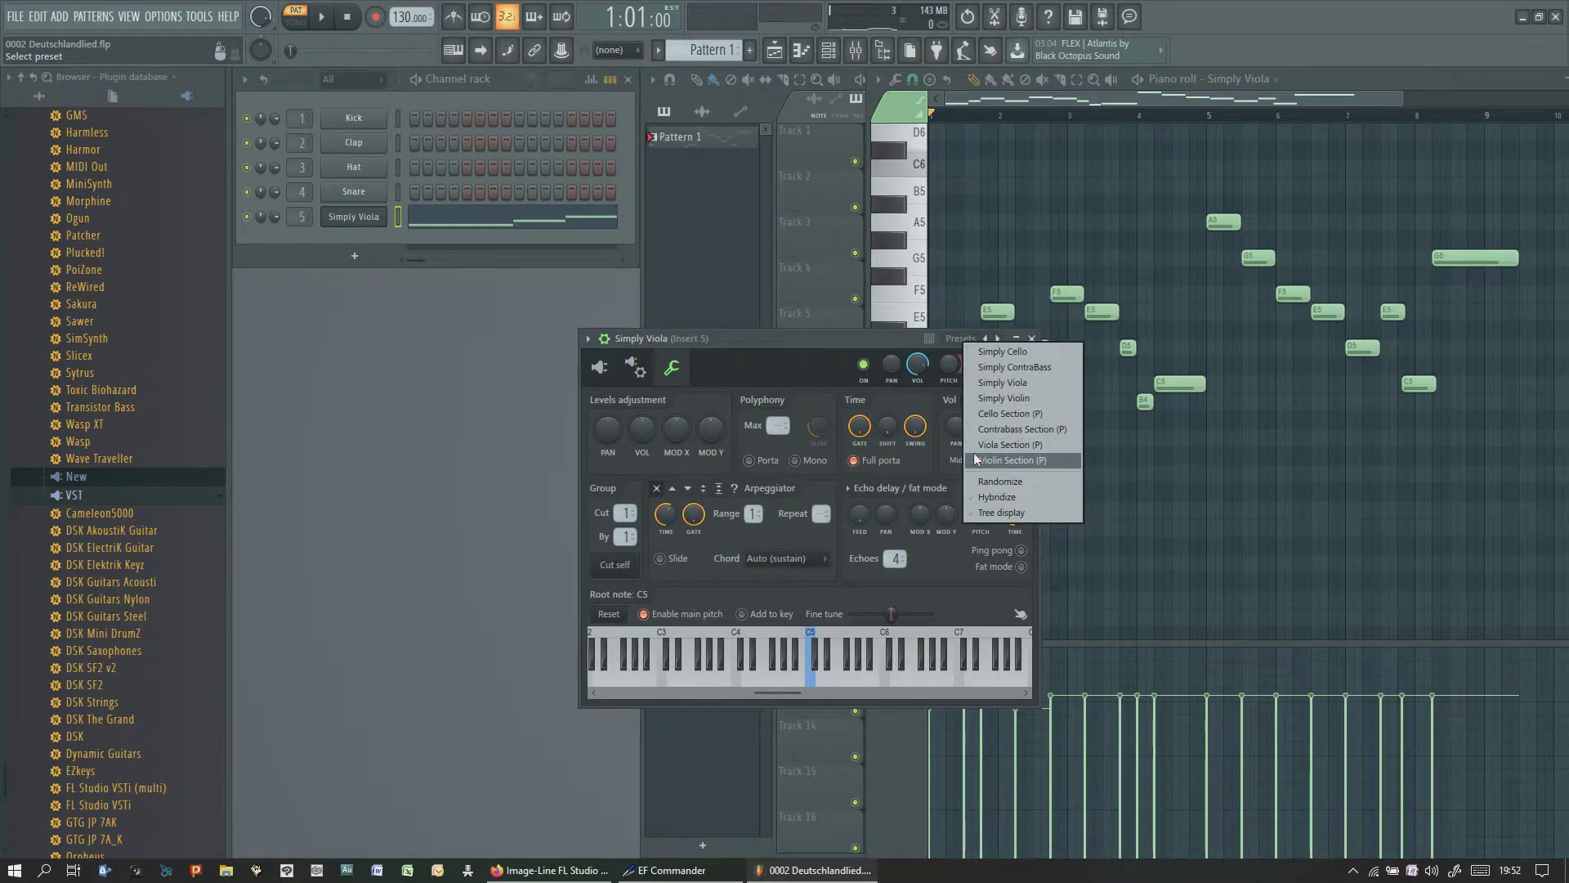
left_click(775, 348)
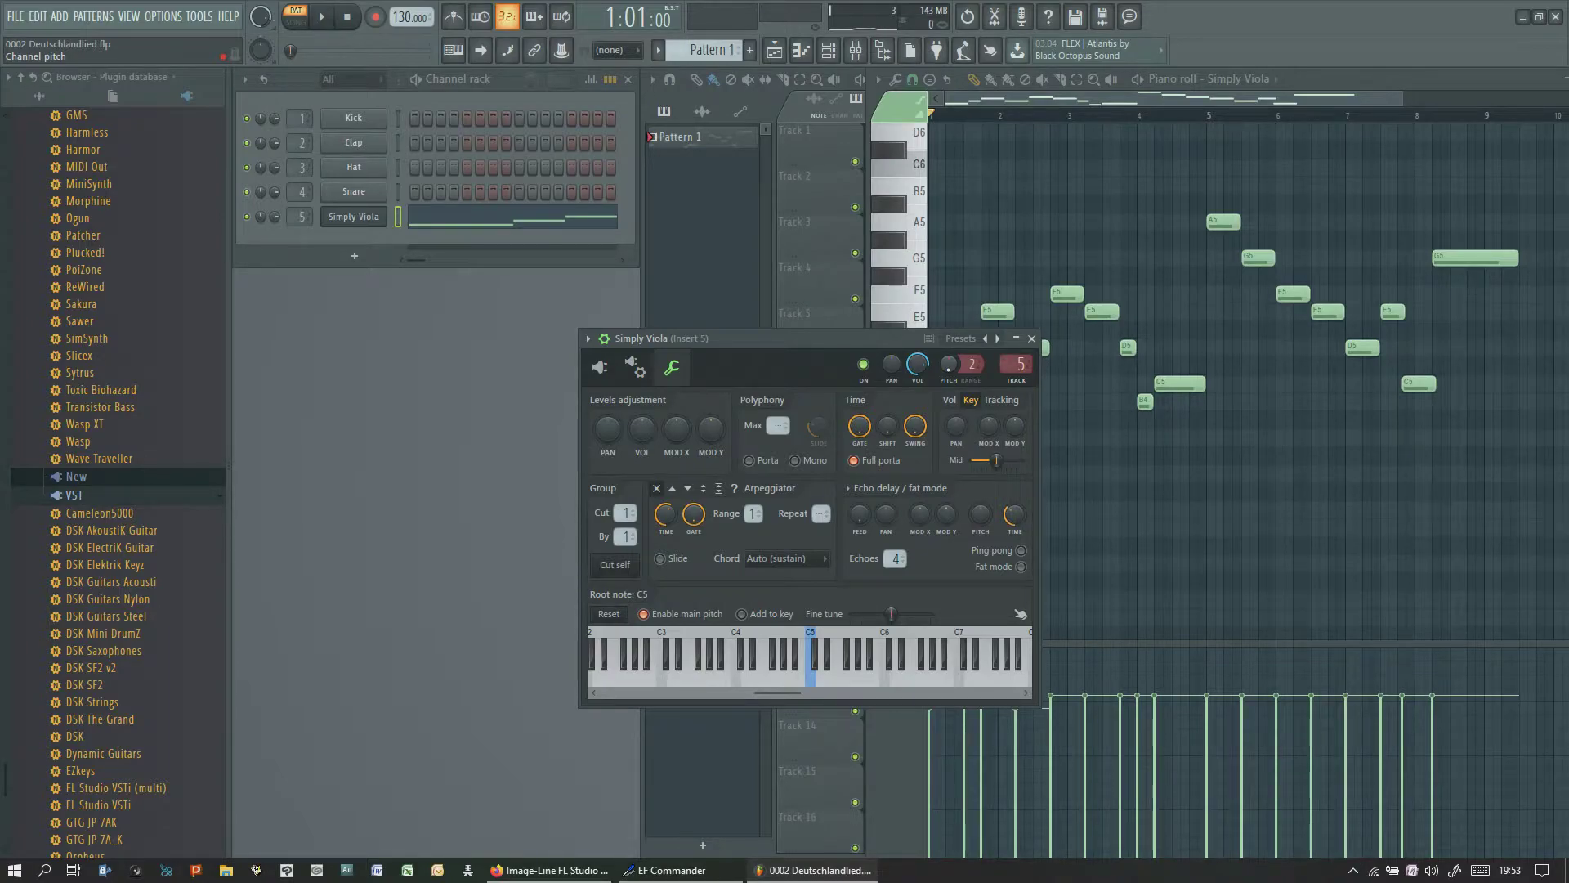
Play Pattern 1 while auditioning the presets Simply Cello, Simply ContraBass, Simply Viola, Simply Violin and Cello Section (P)
key("space")
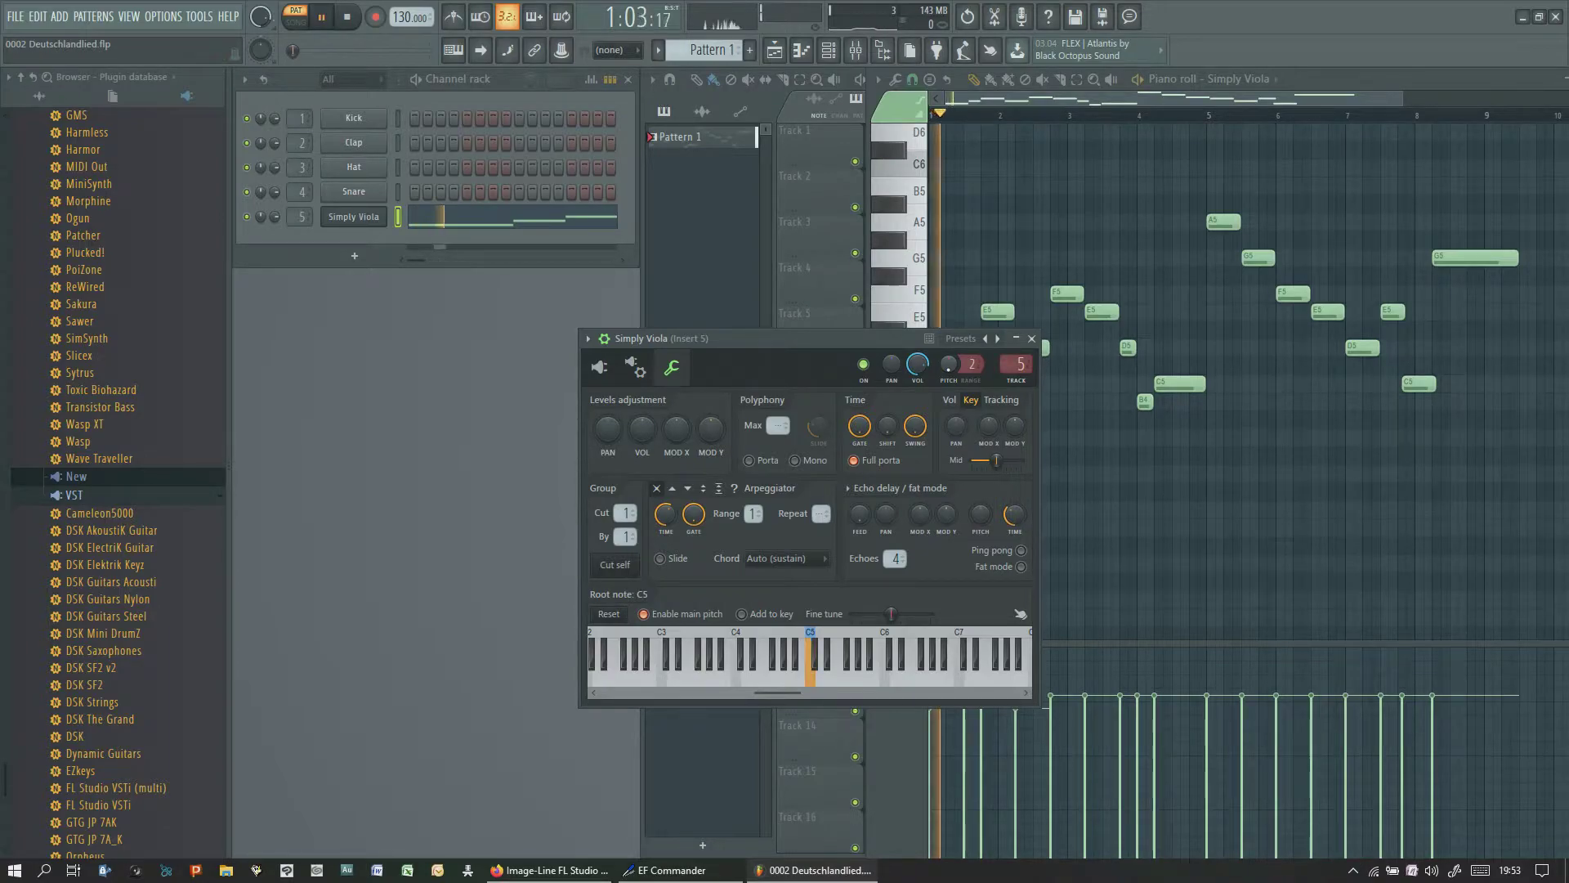
left_click(998, 339)
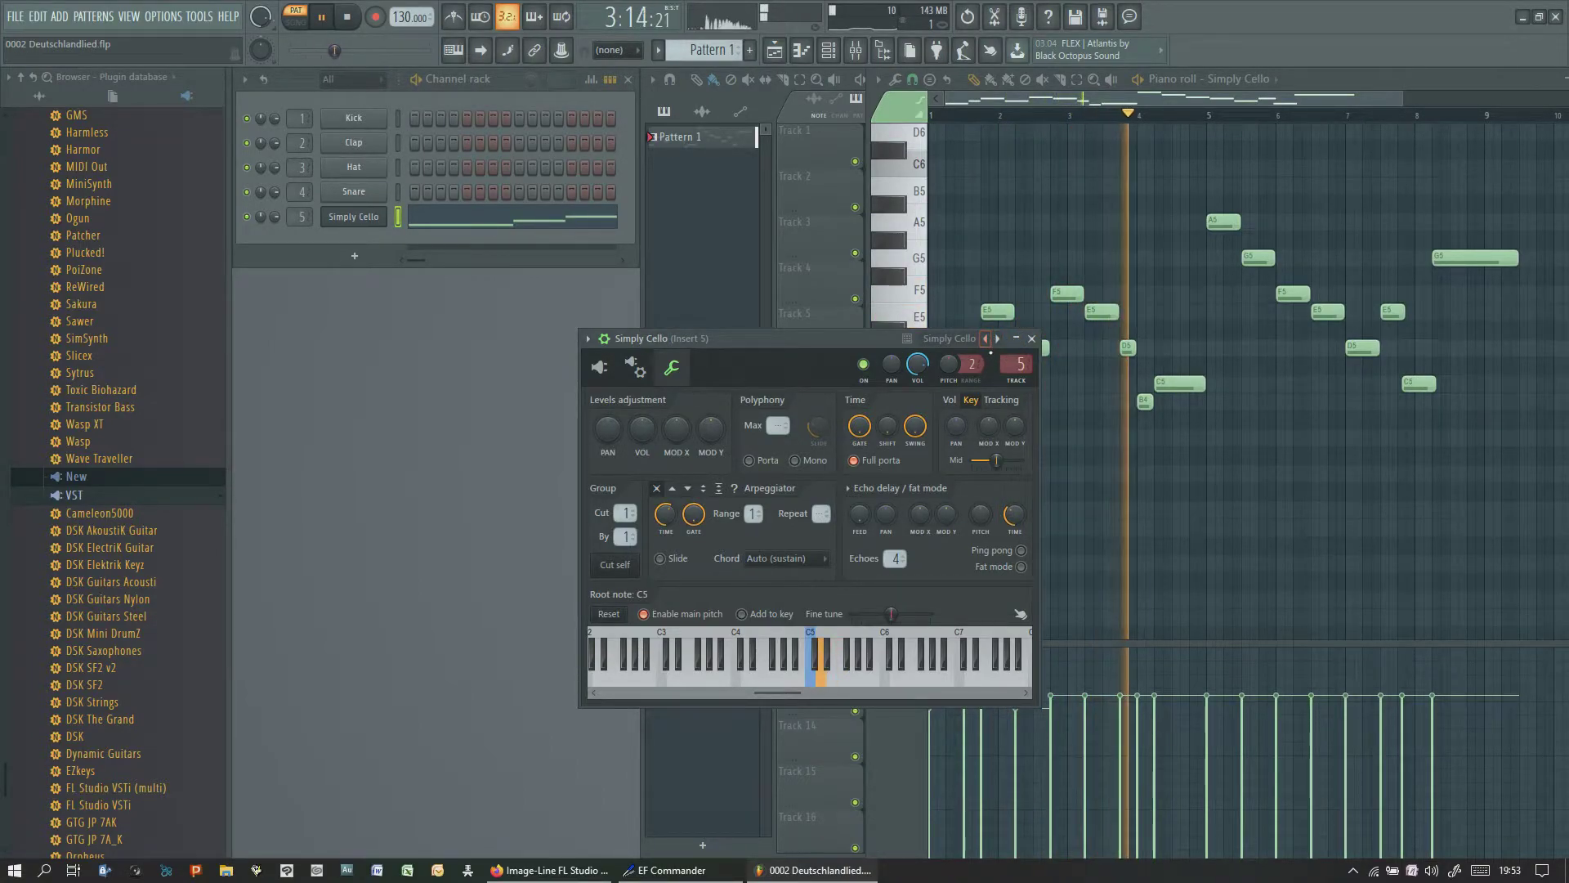
left_click(998, 339)
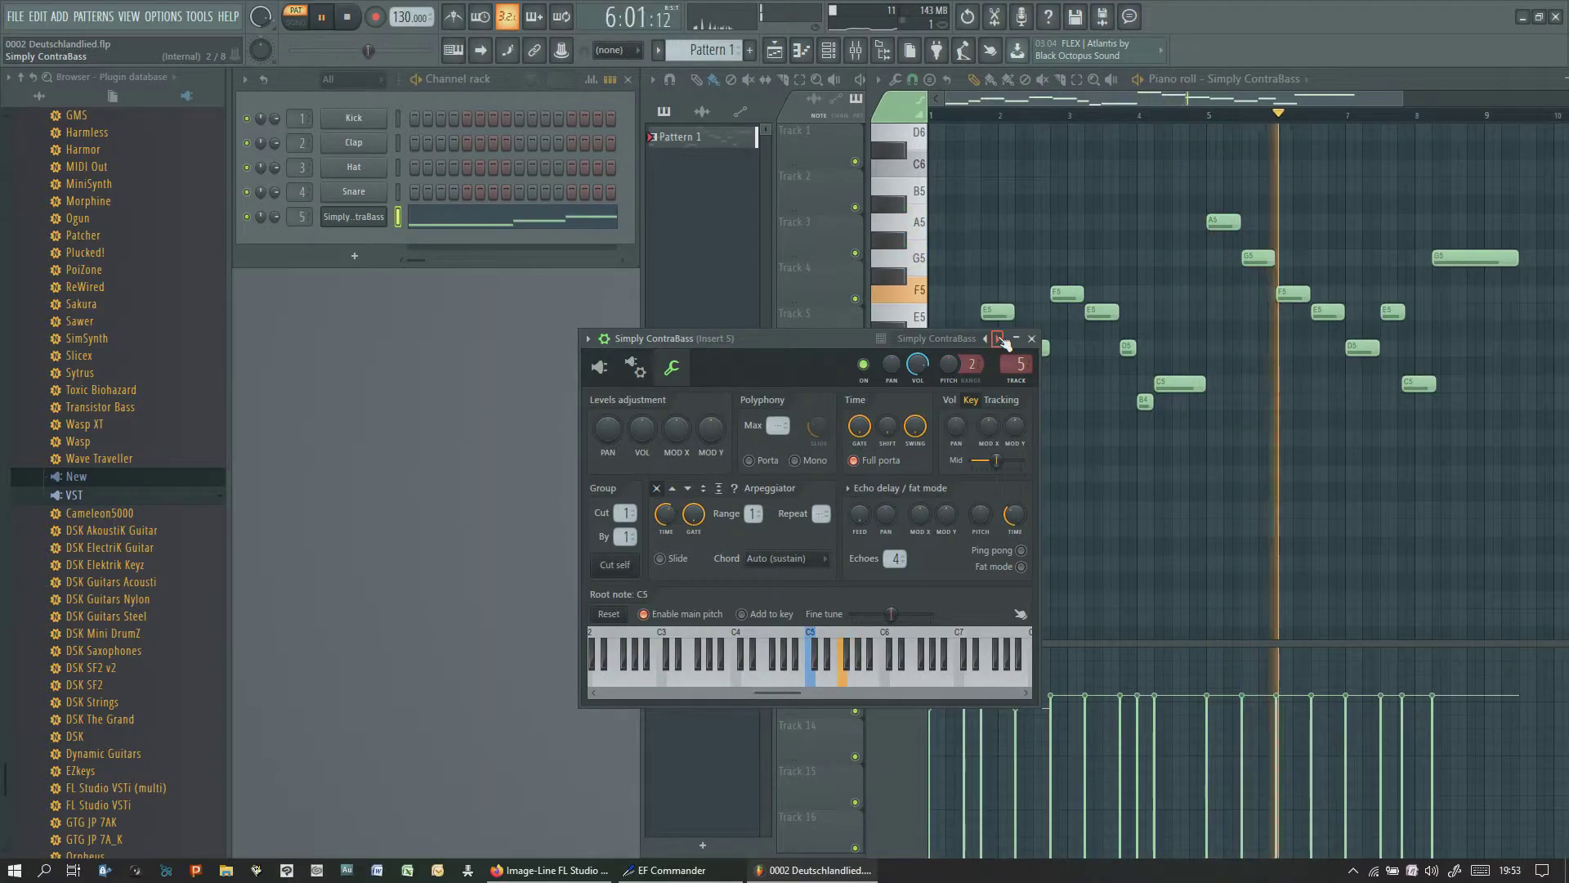
left_click(998, 339)
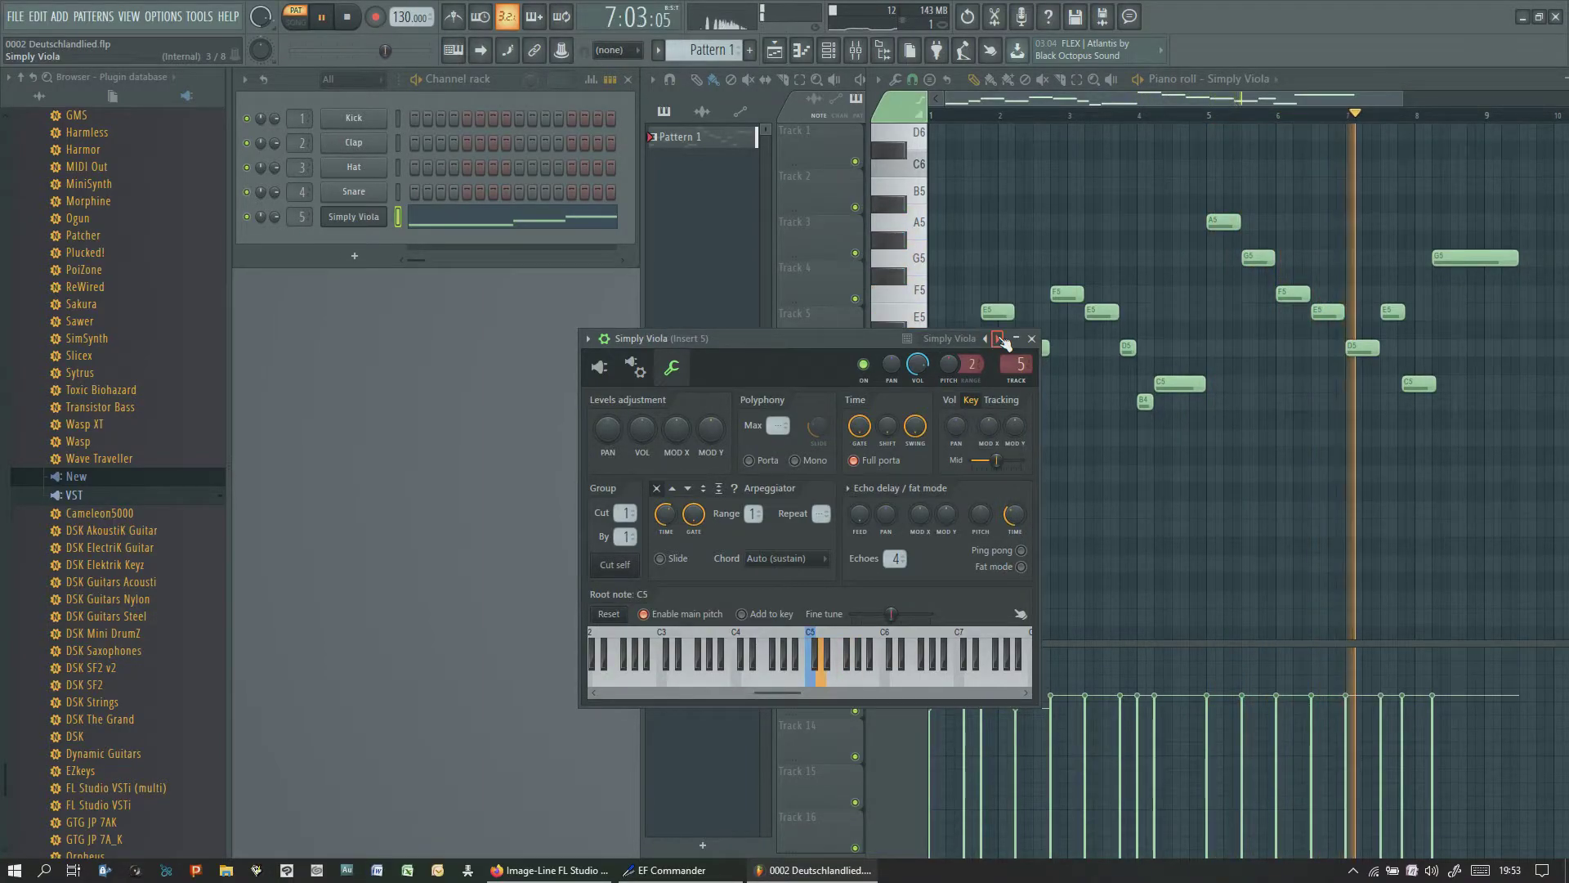
left_click(998, 338)
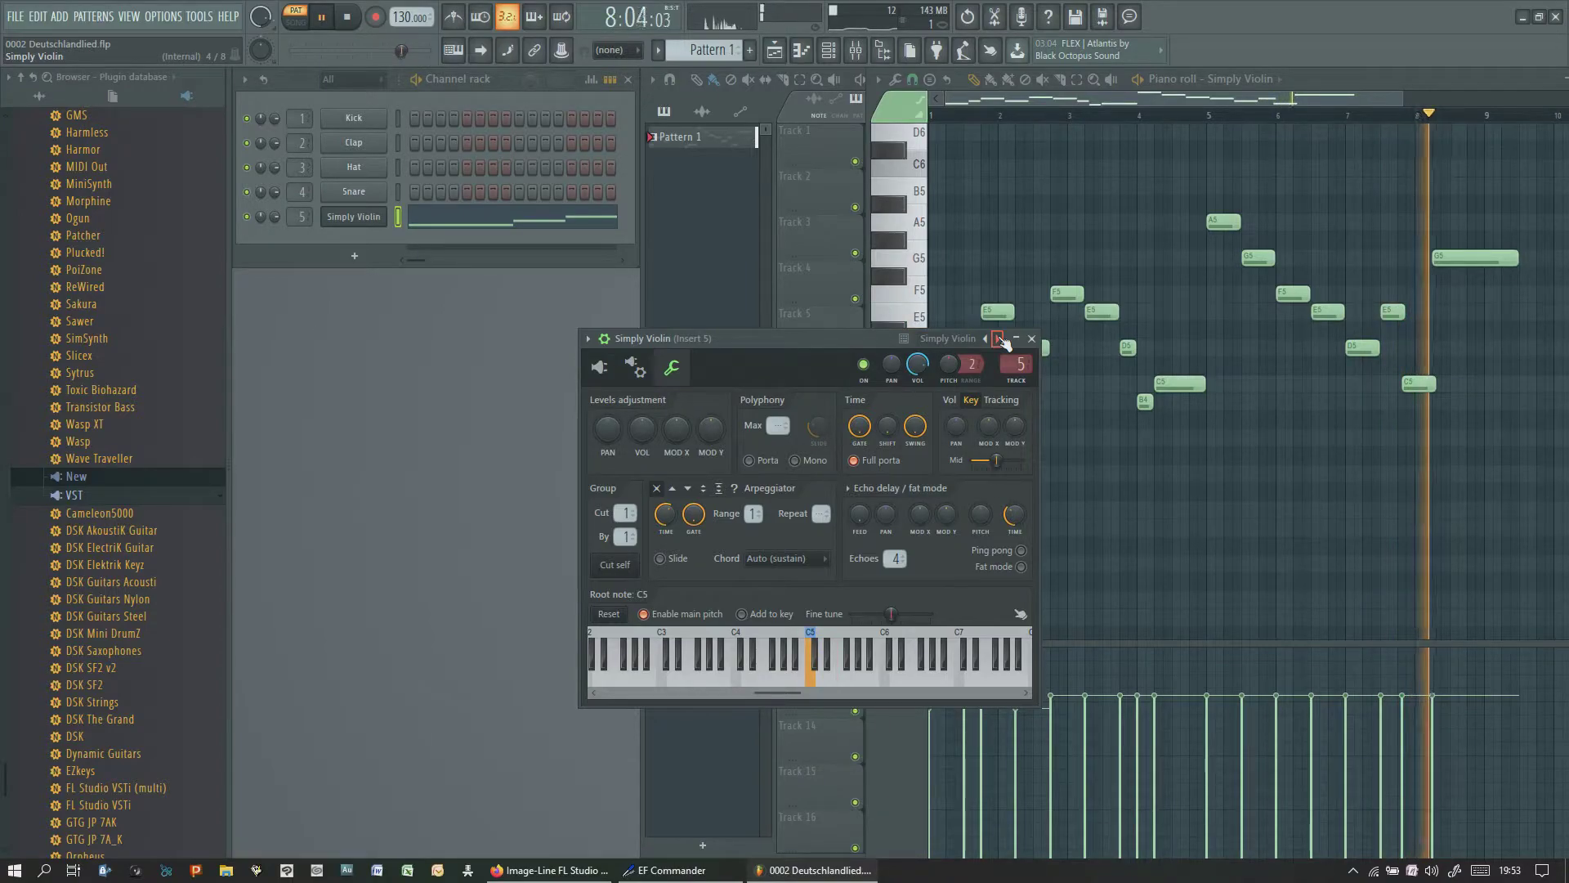
left_click(998, 338)
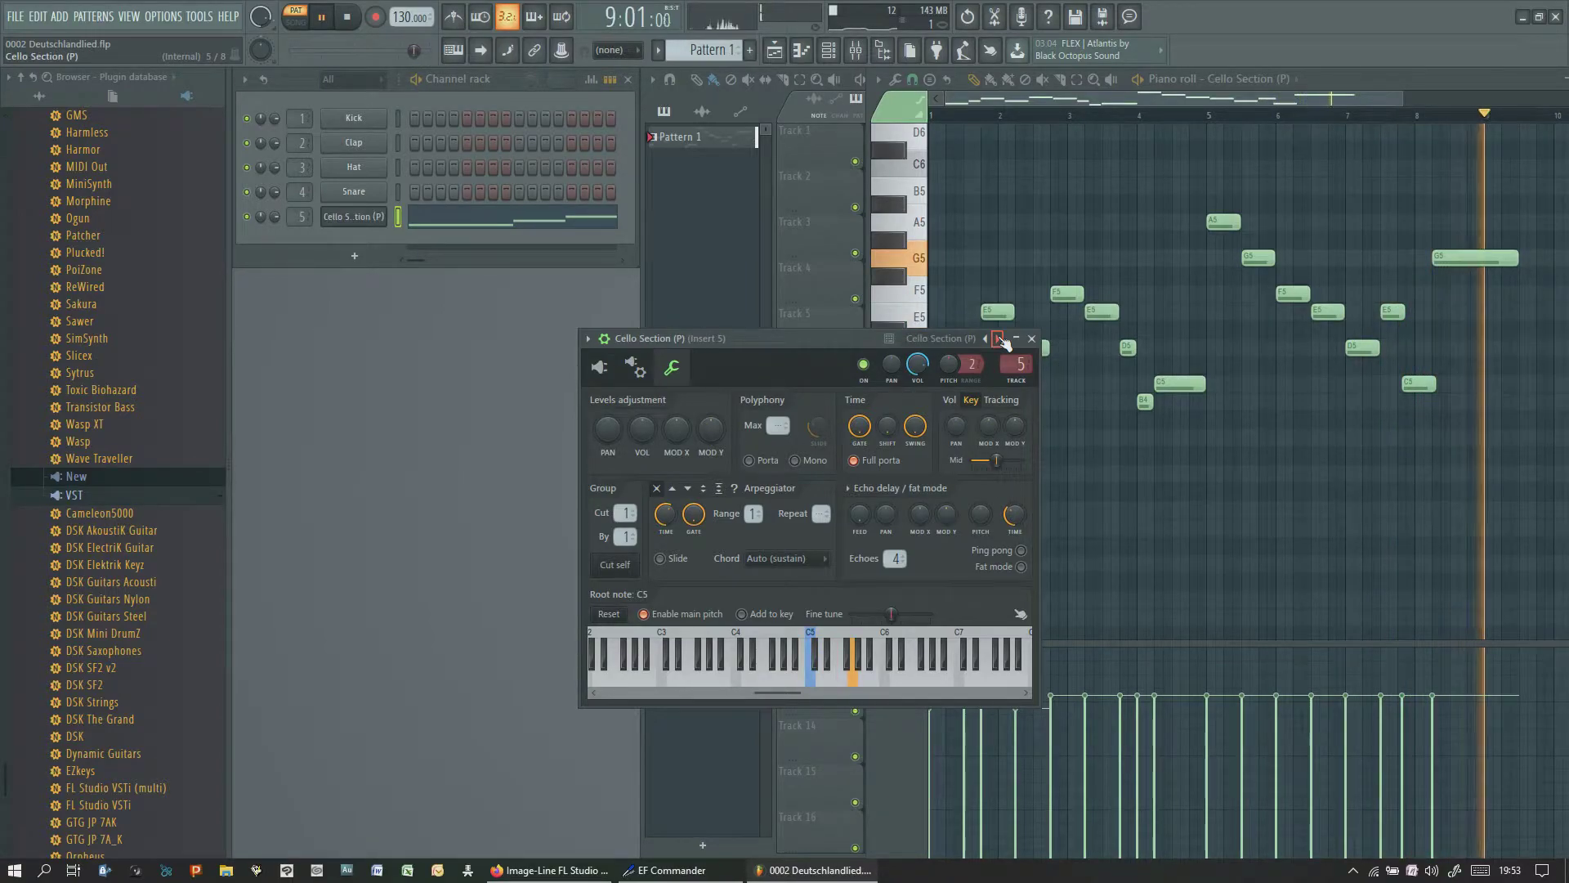
Load the Simply ContraBass preset on channel 5 and stop playback
left_click(930, 340)
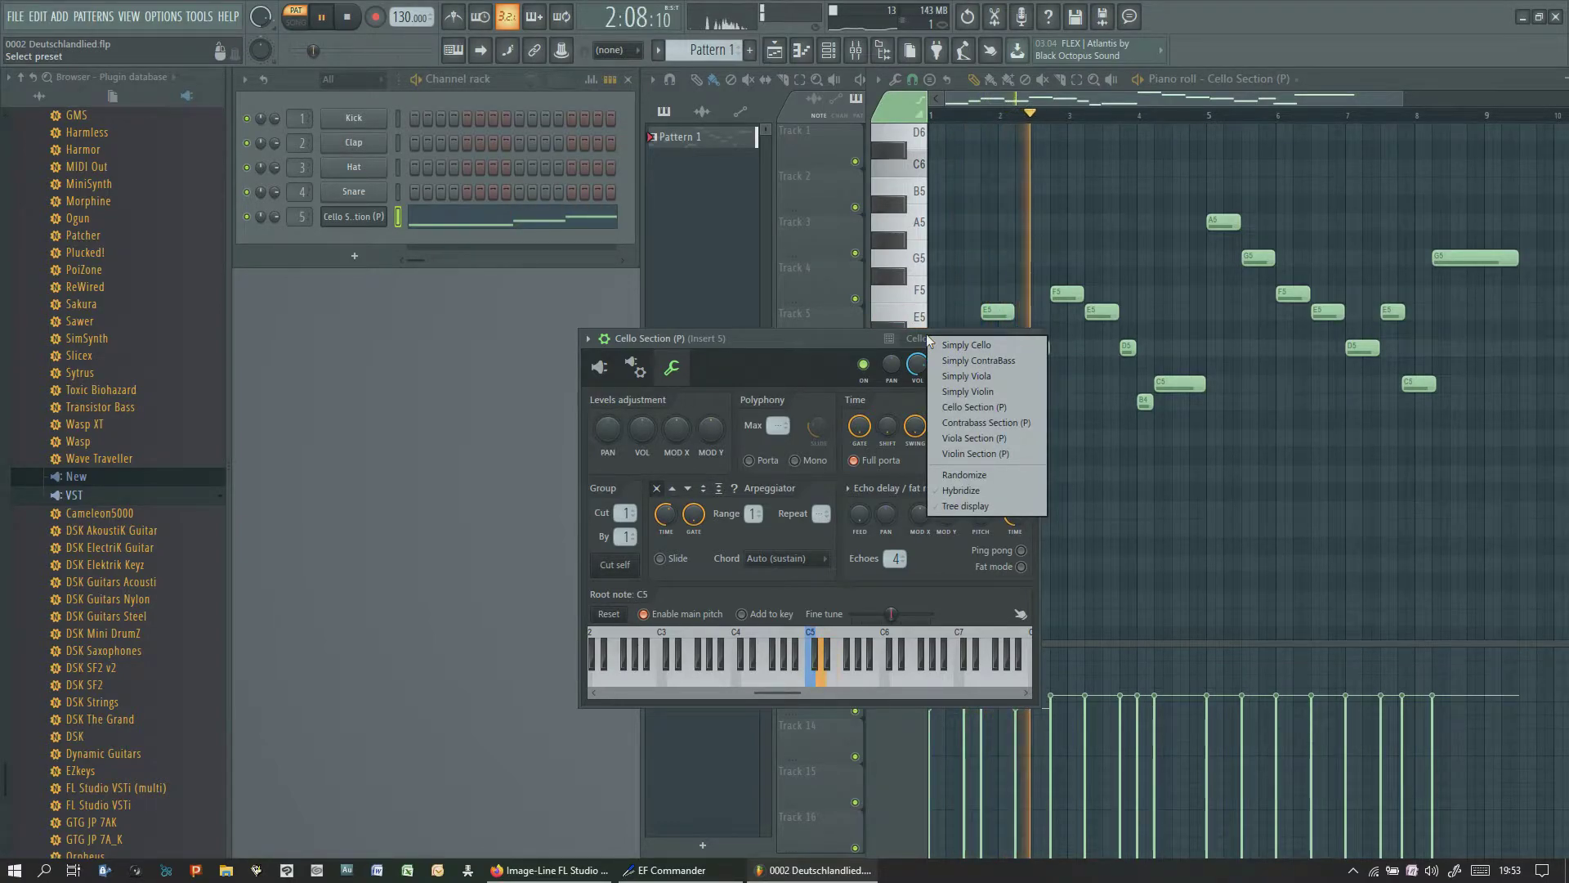
left_click(978, 361)
key("space")
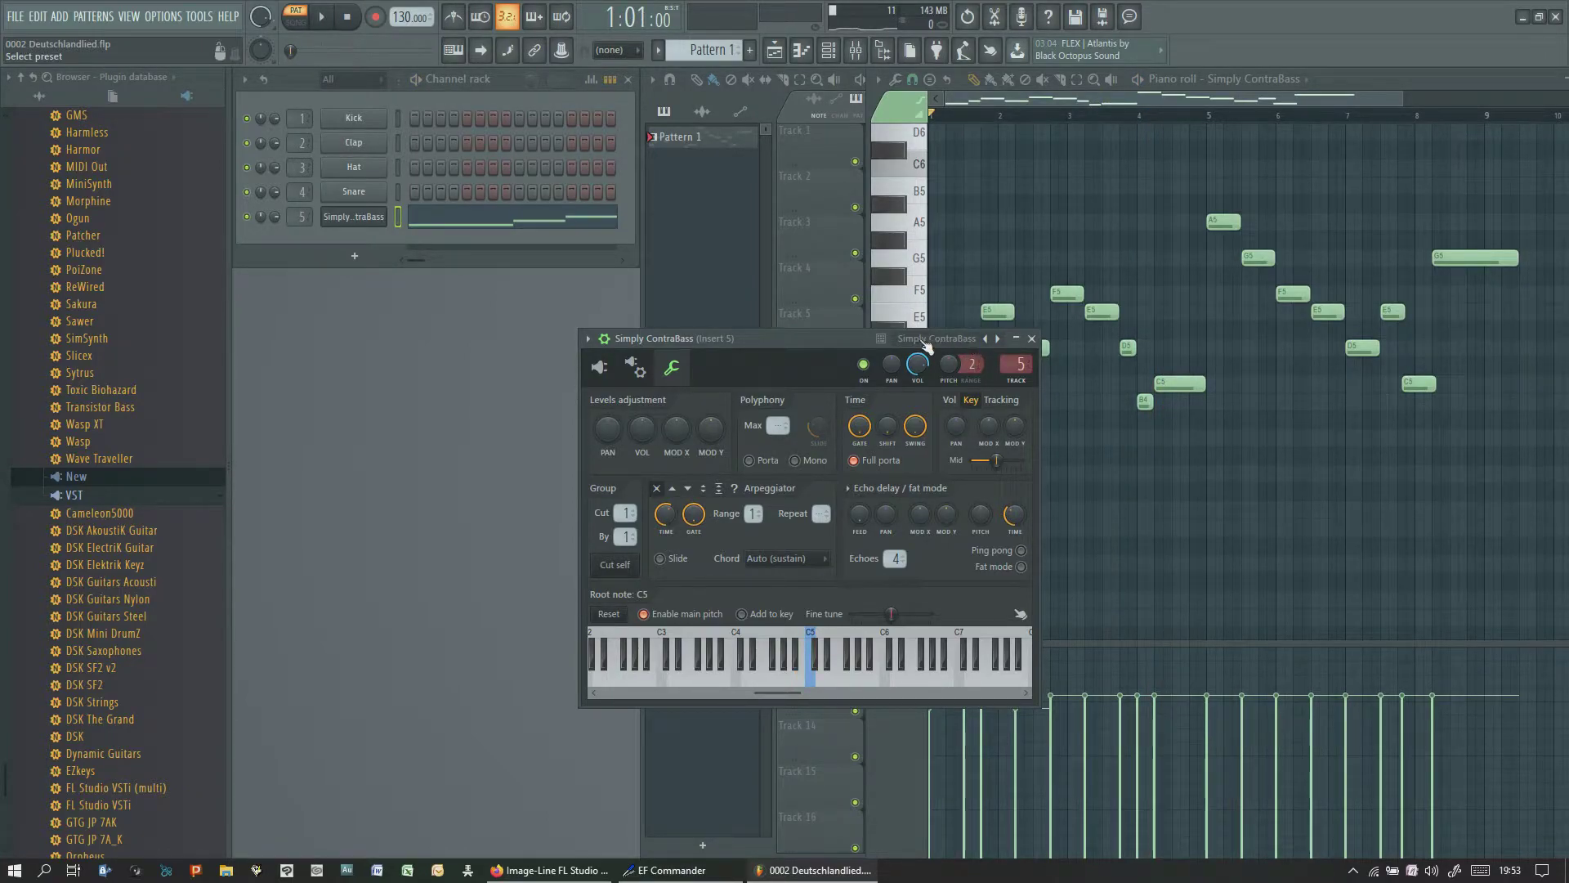
left_click(964, 342)
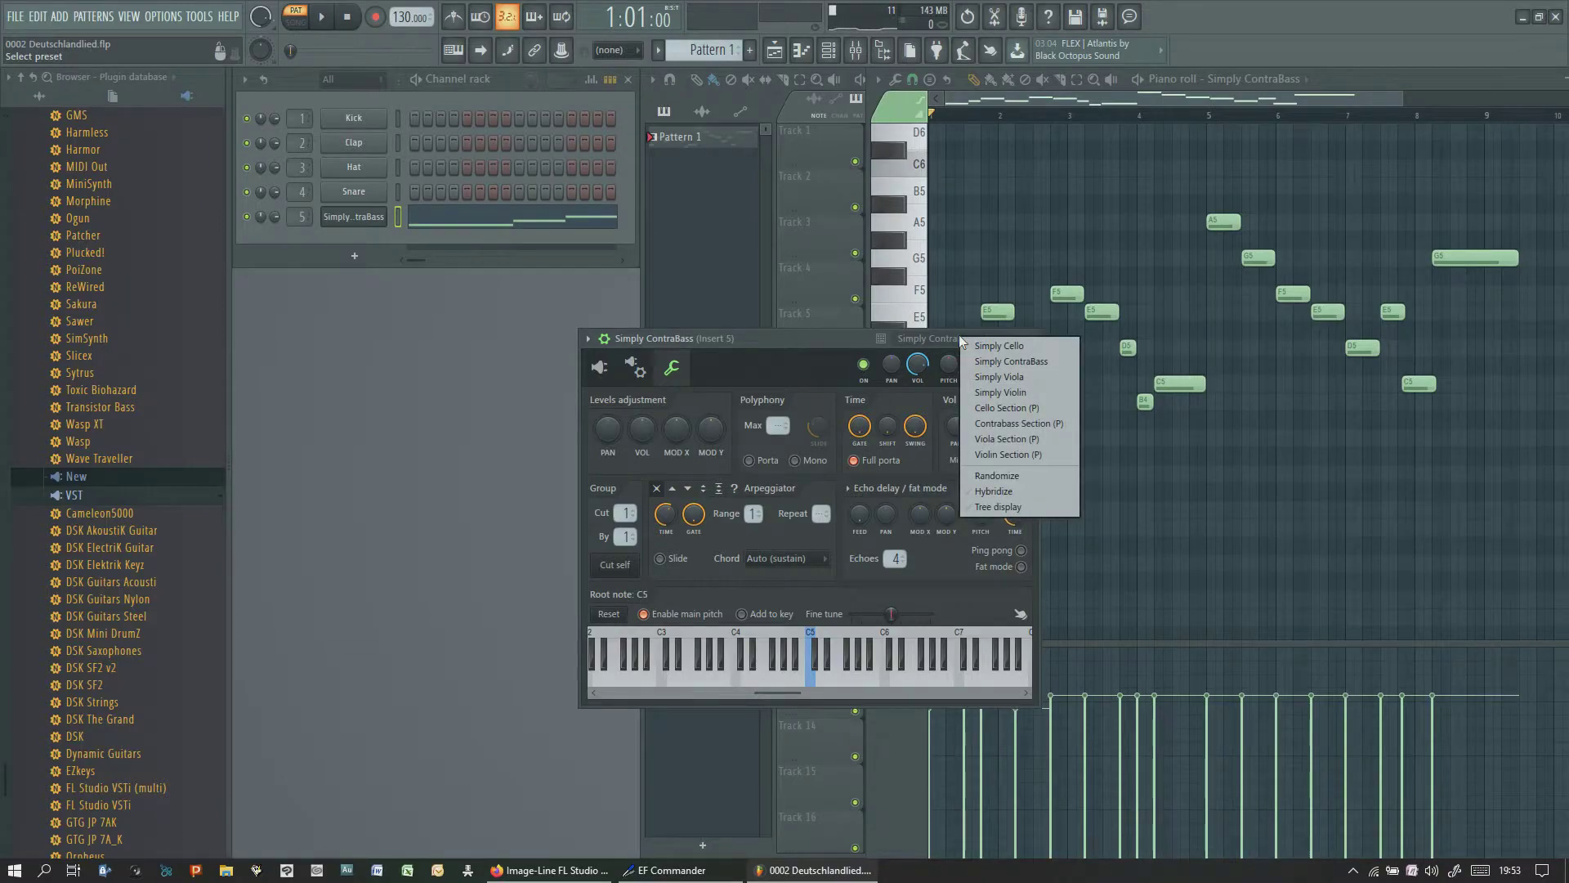
left_click(956, 341)
left_click(951, 340)
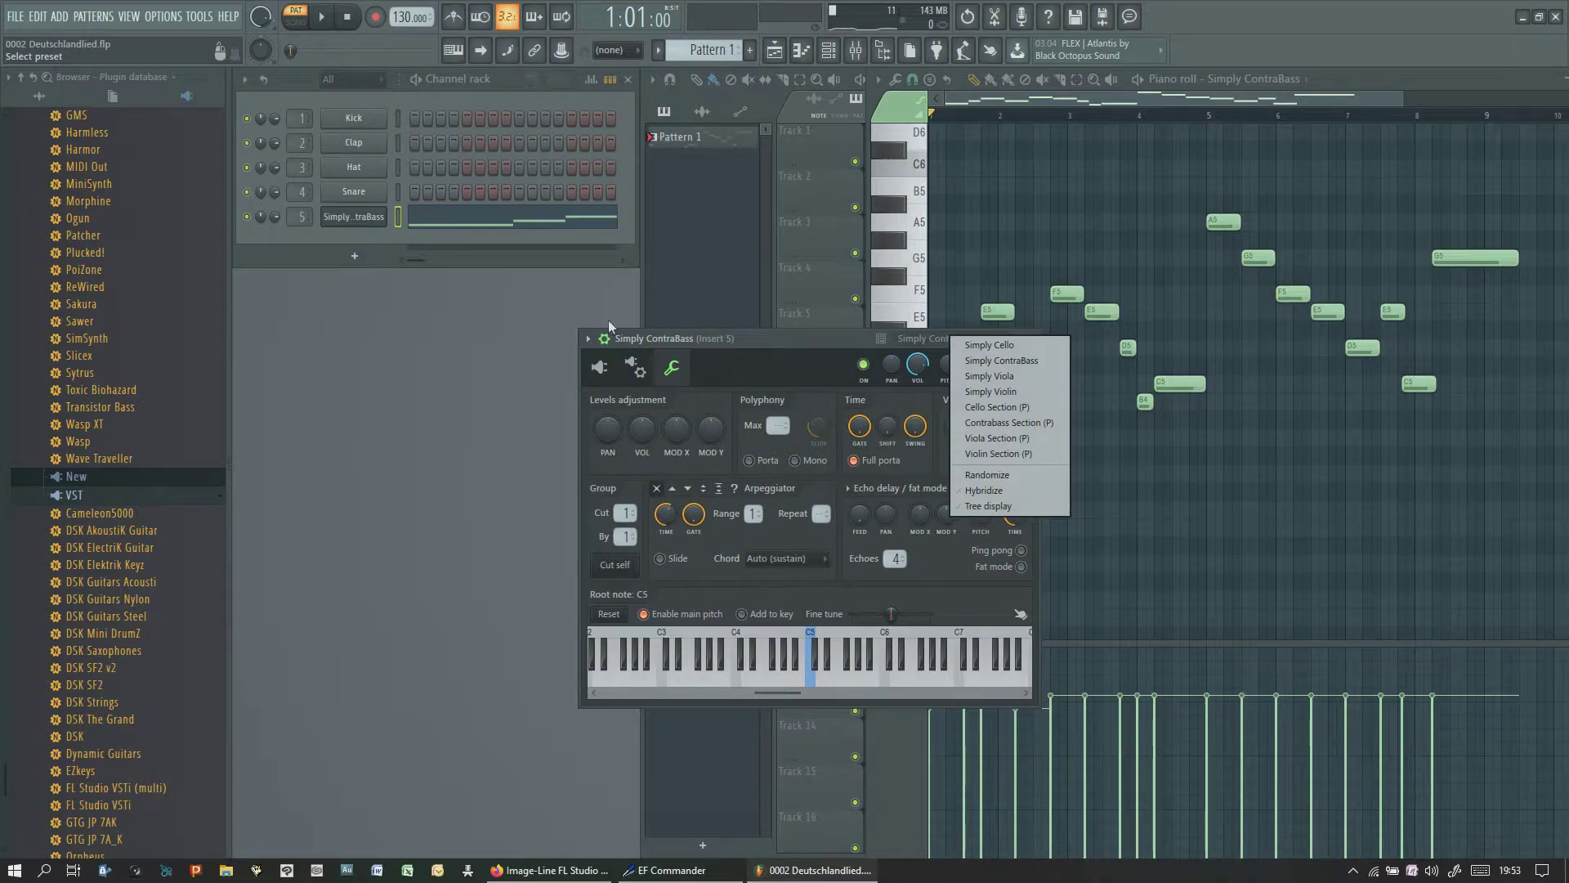
left_click(543, 340)
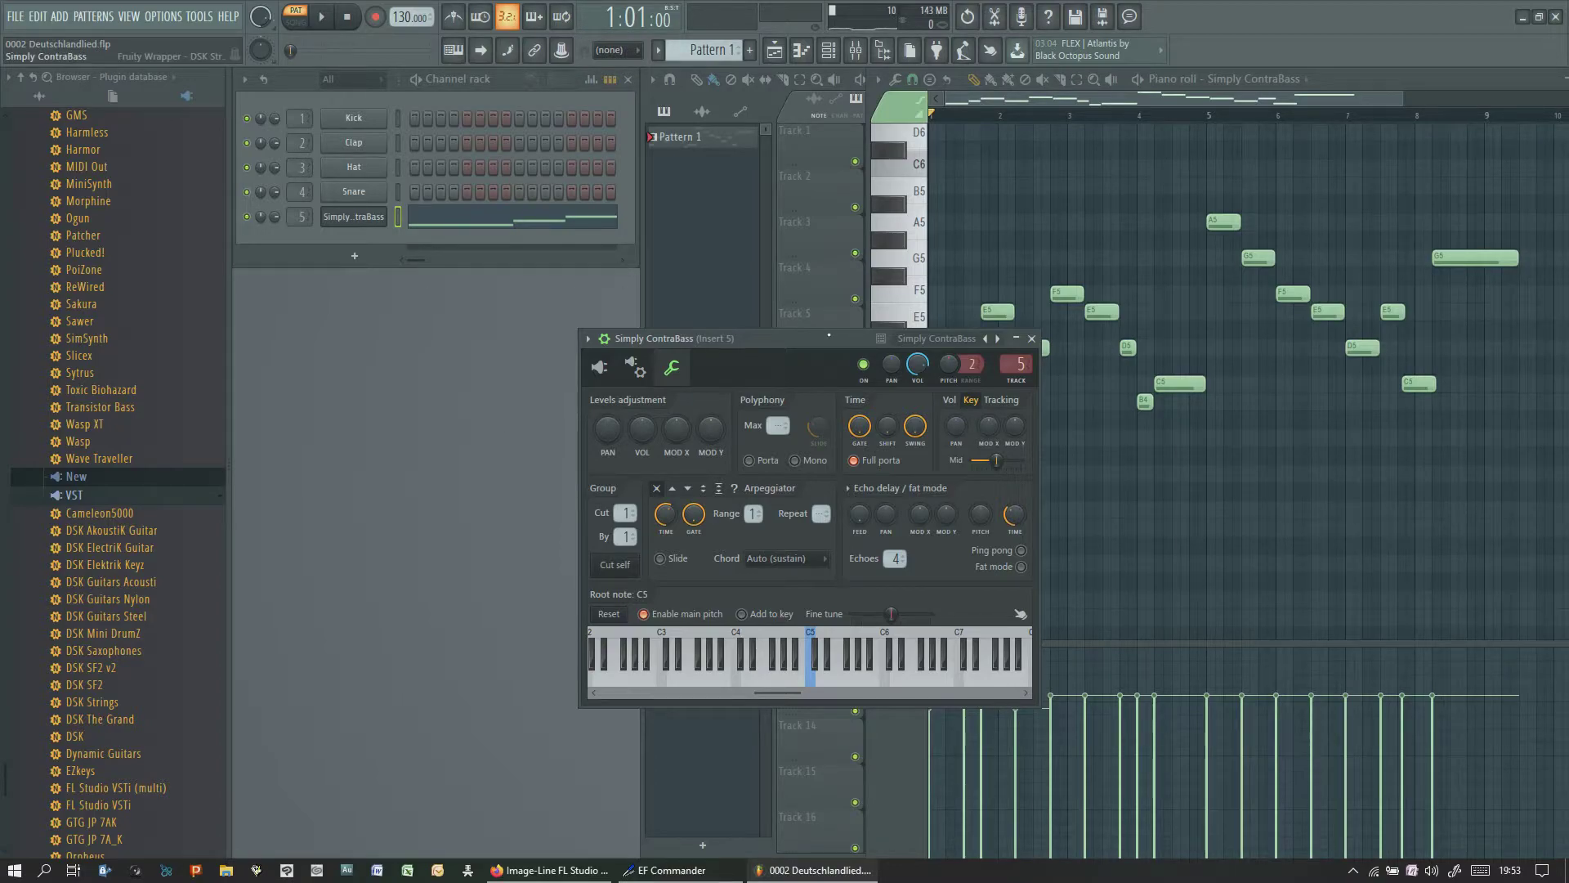
Move the instrument window clear of the piano roll and replace the Simply ContraBass instrument on channel 5 with Sytrus
left_click_drag(822, 339, 564, 338)
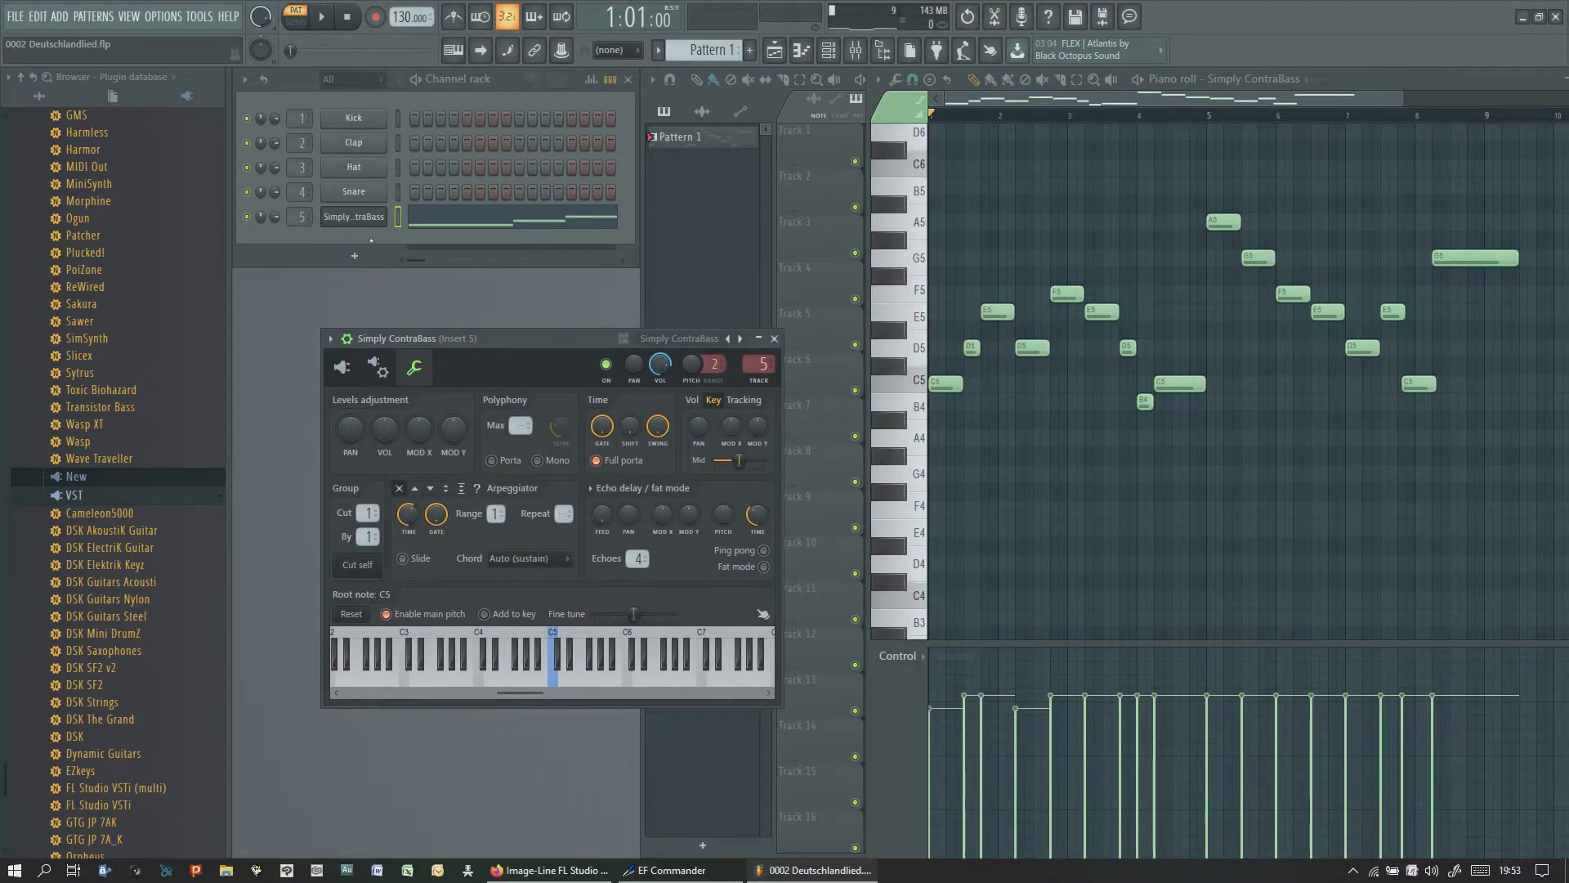
left_click(361, 219)
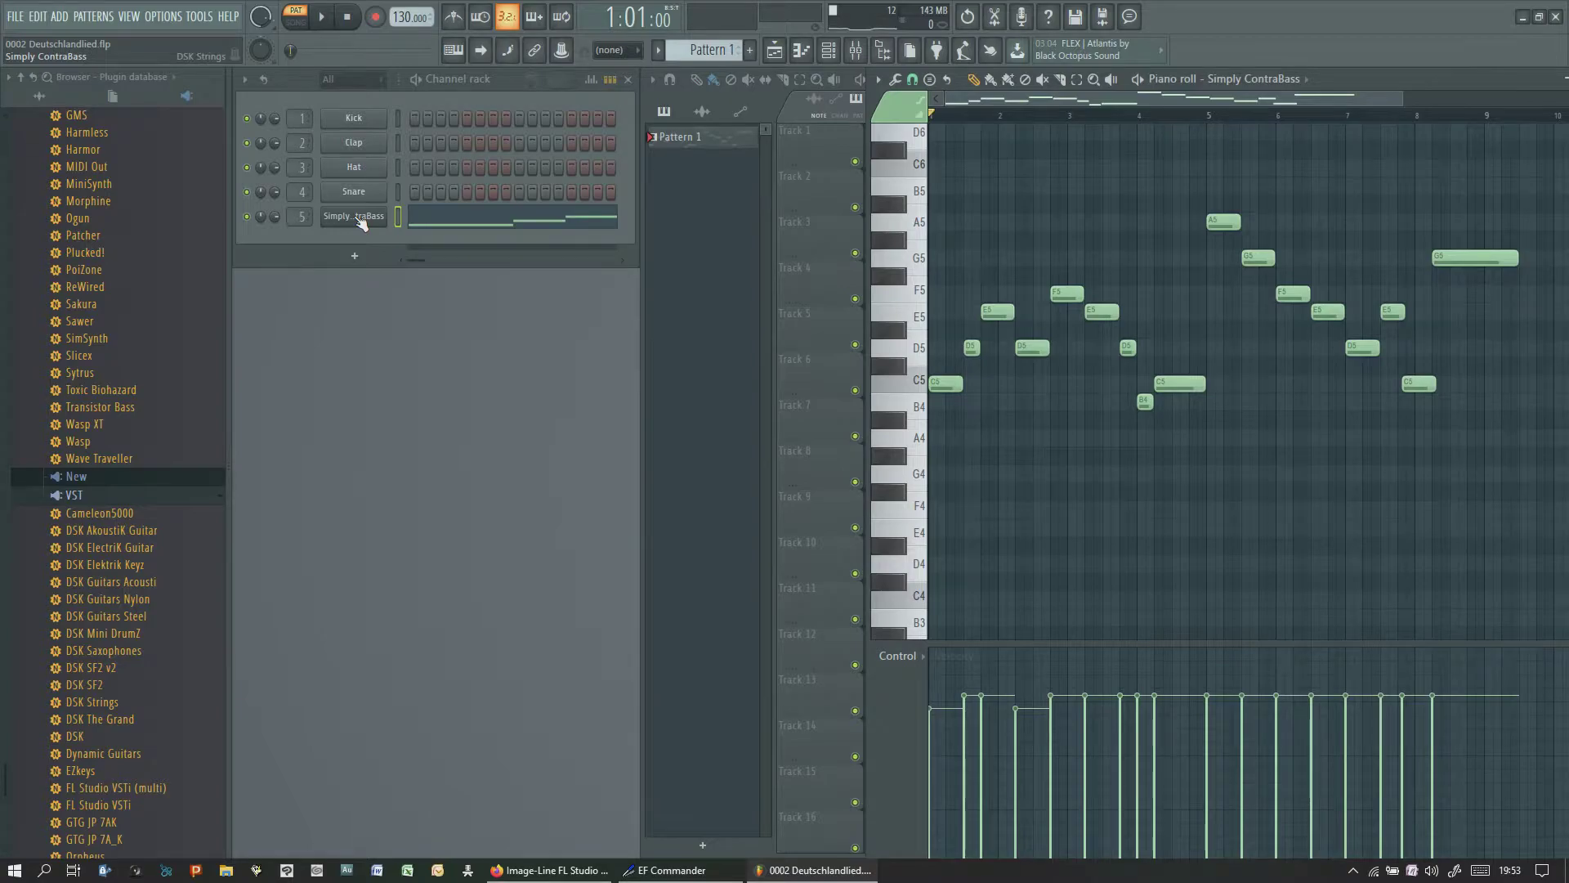
left_click(361, 220)
right_click(357, 220)
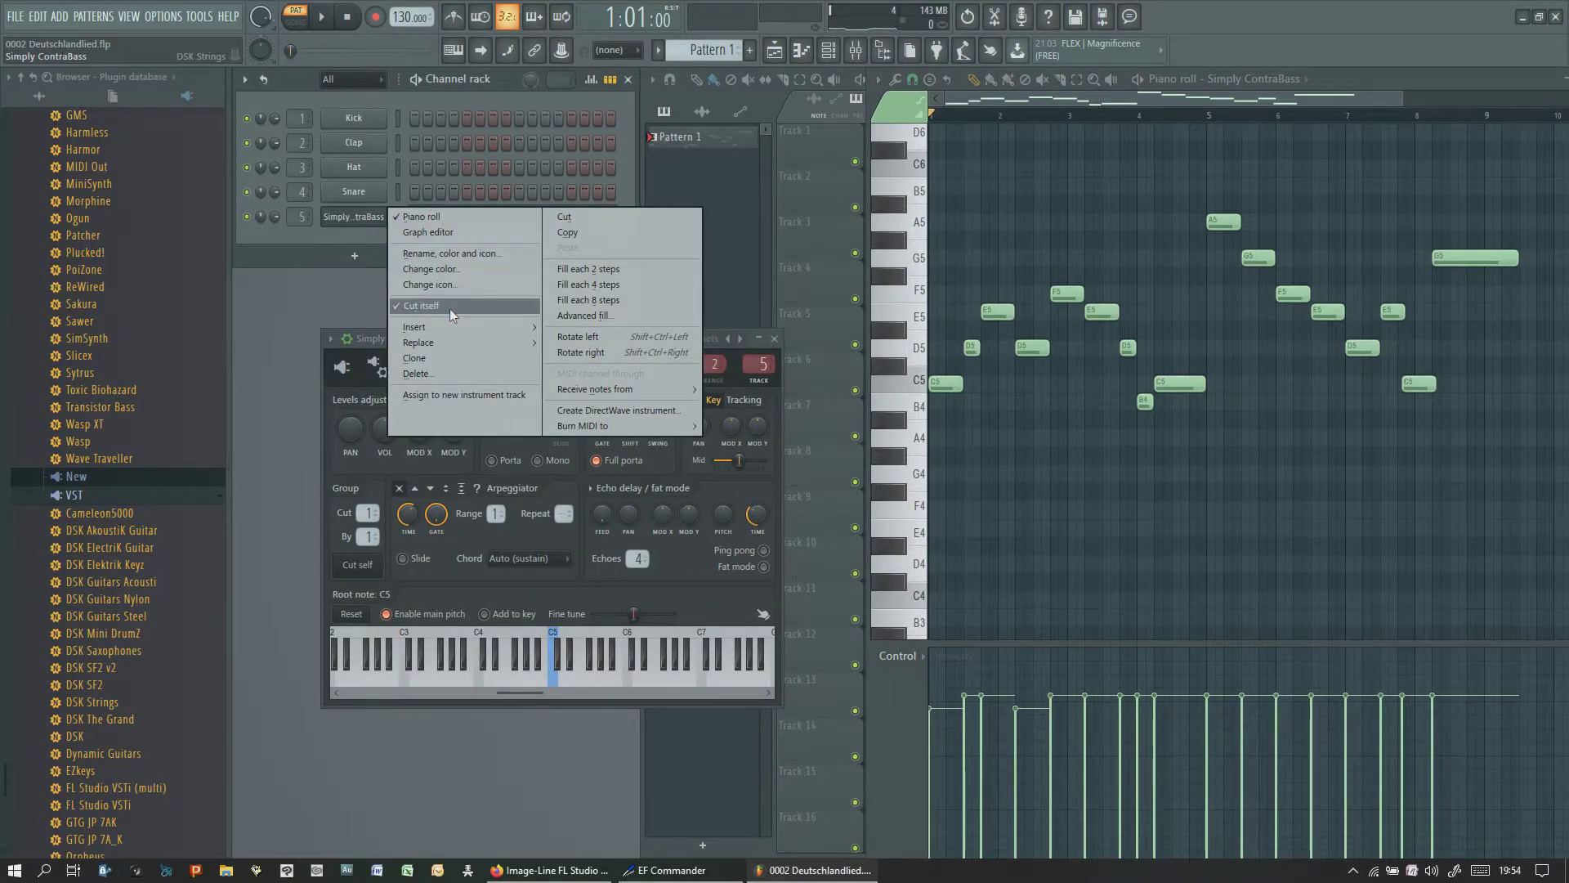
mouse_move(456, 344)
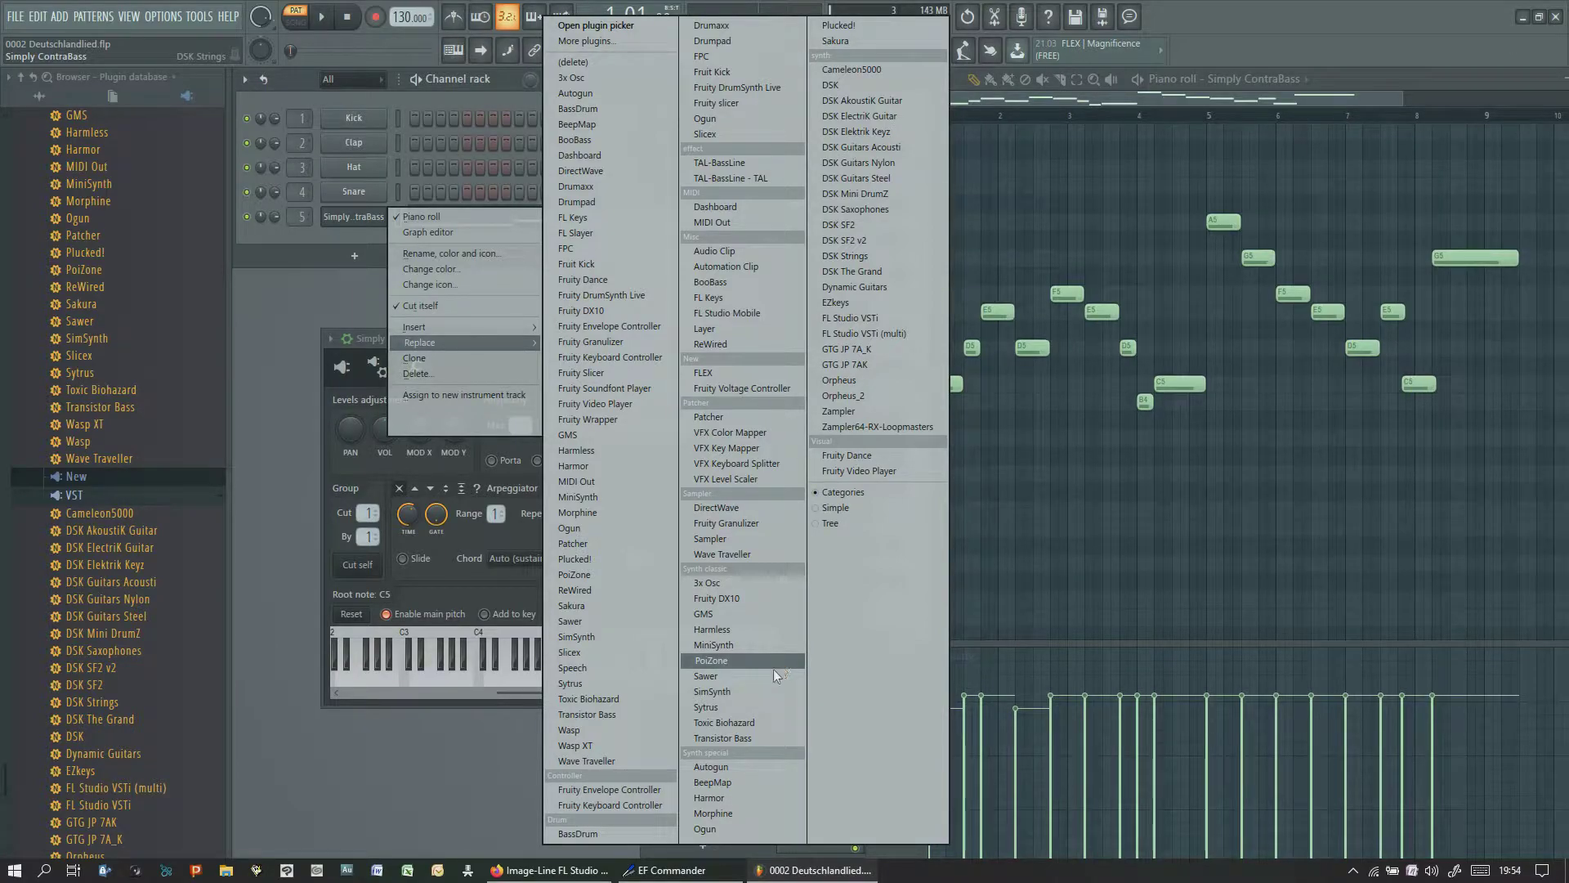
left_click(727, 707)
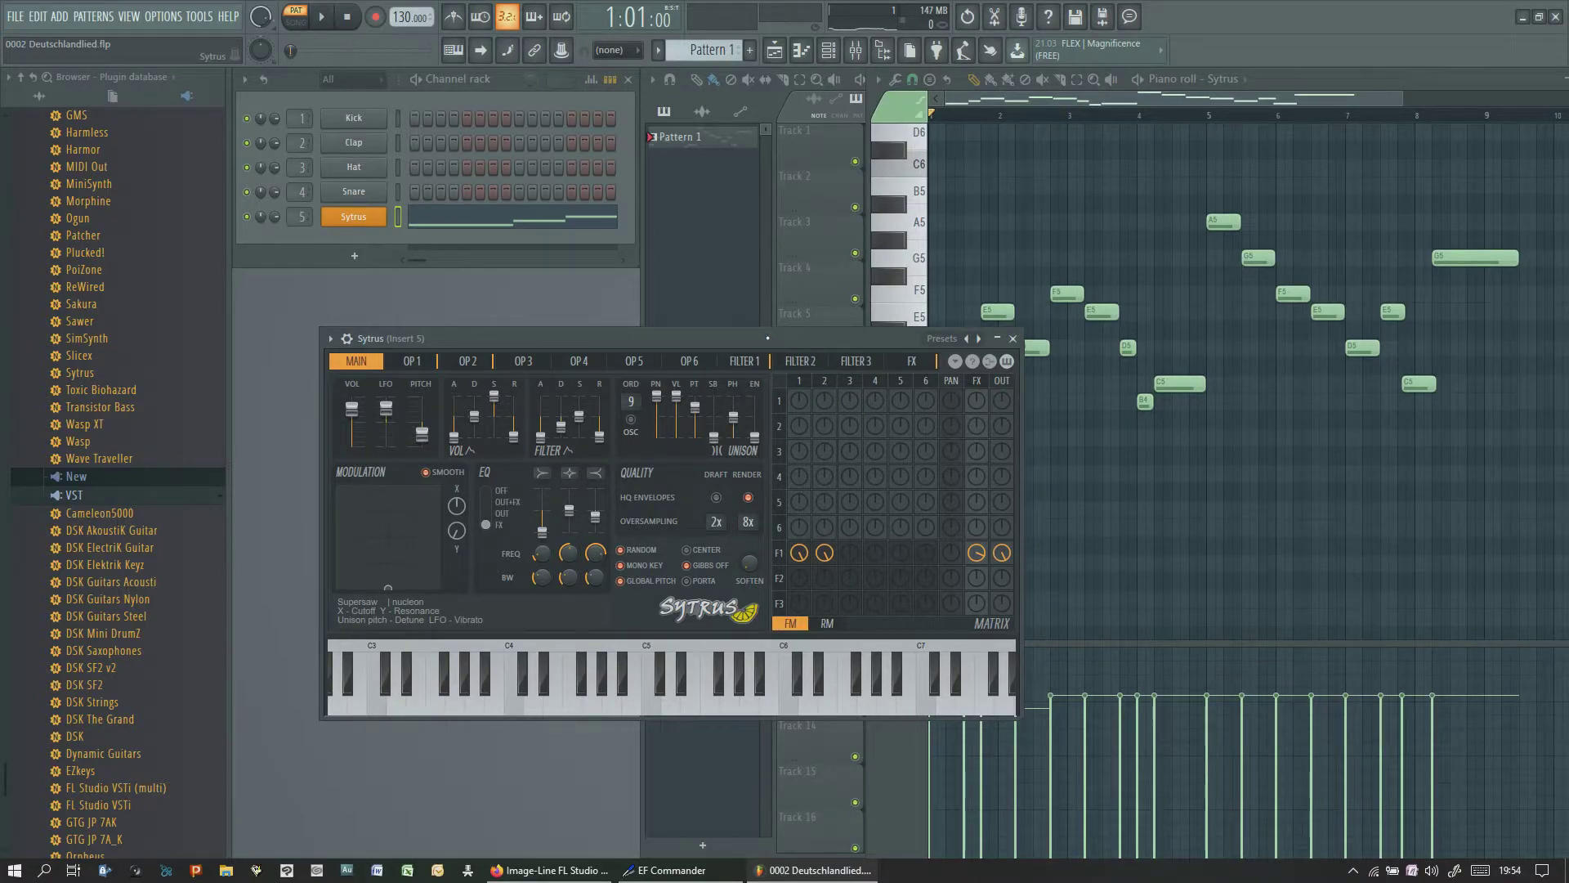
Shift the Sytrus window slightly and play the start of Pattern 1 to hear the melody with Sytrus
left_click_drag(768, 339, 733, 353)
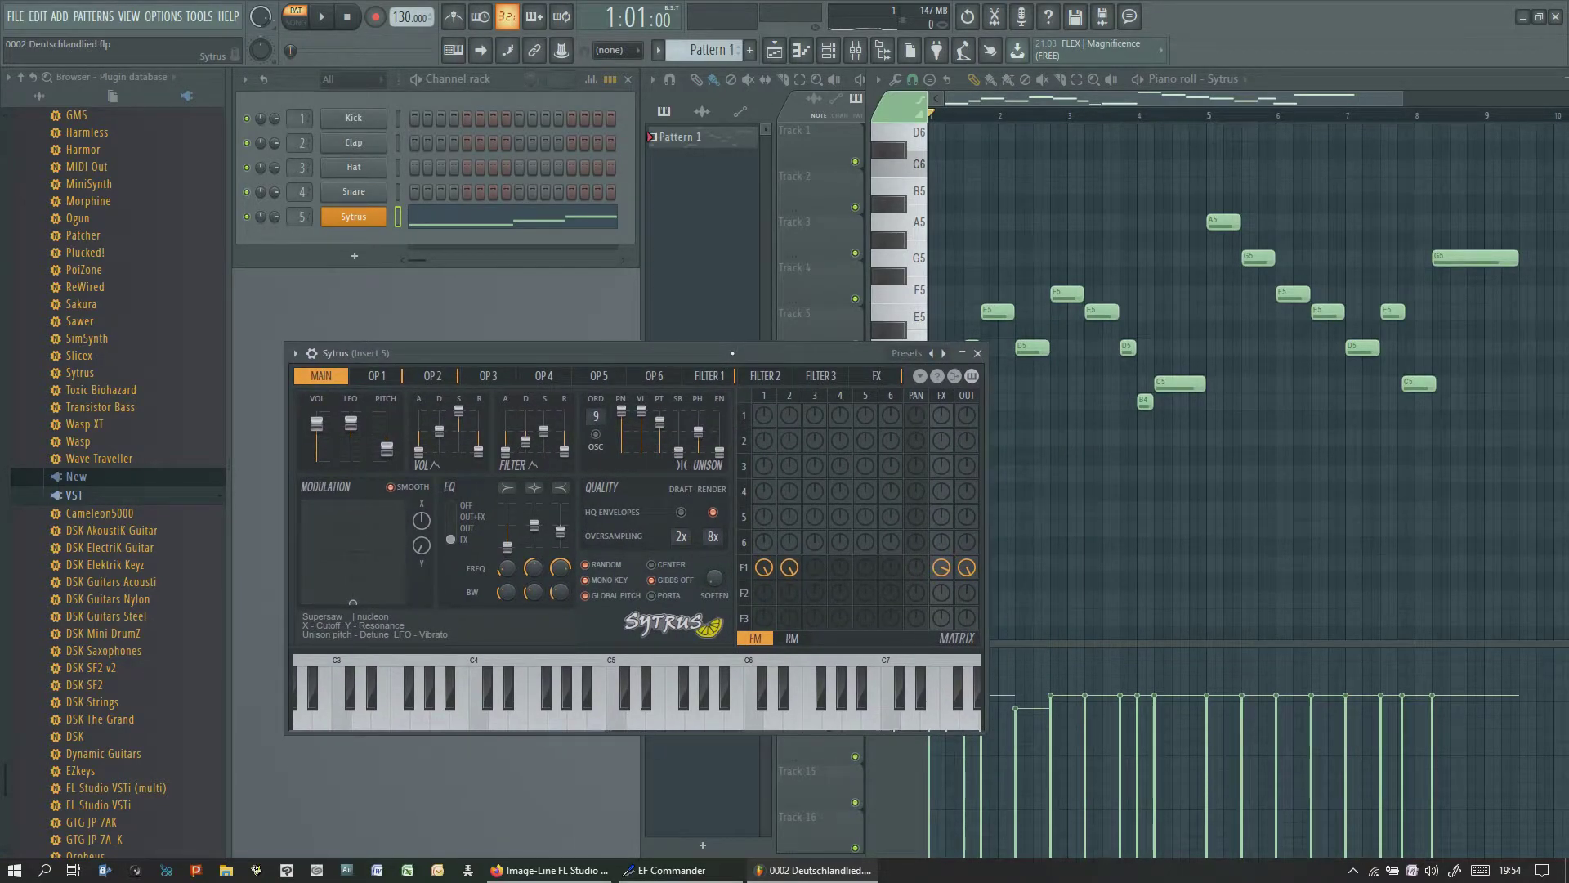
key("space")
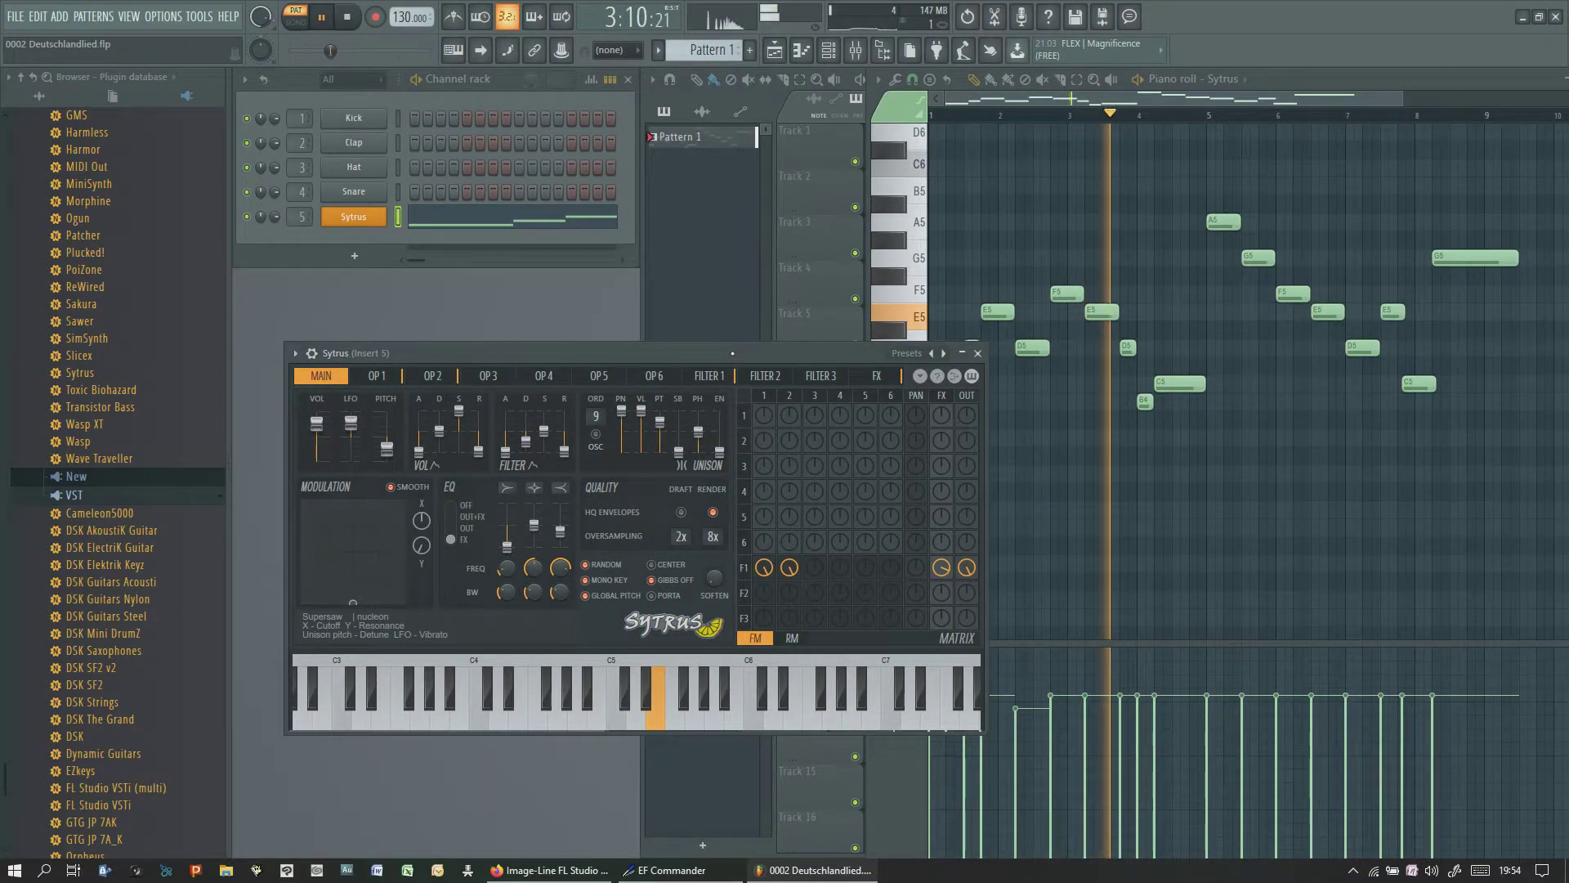
key("space")
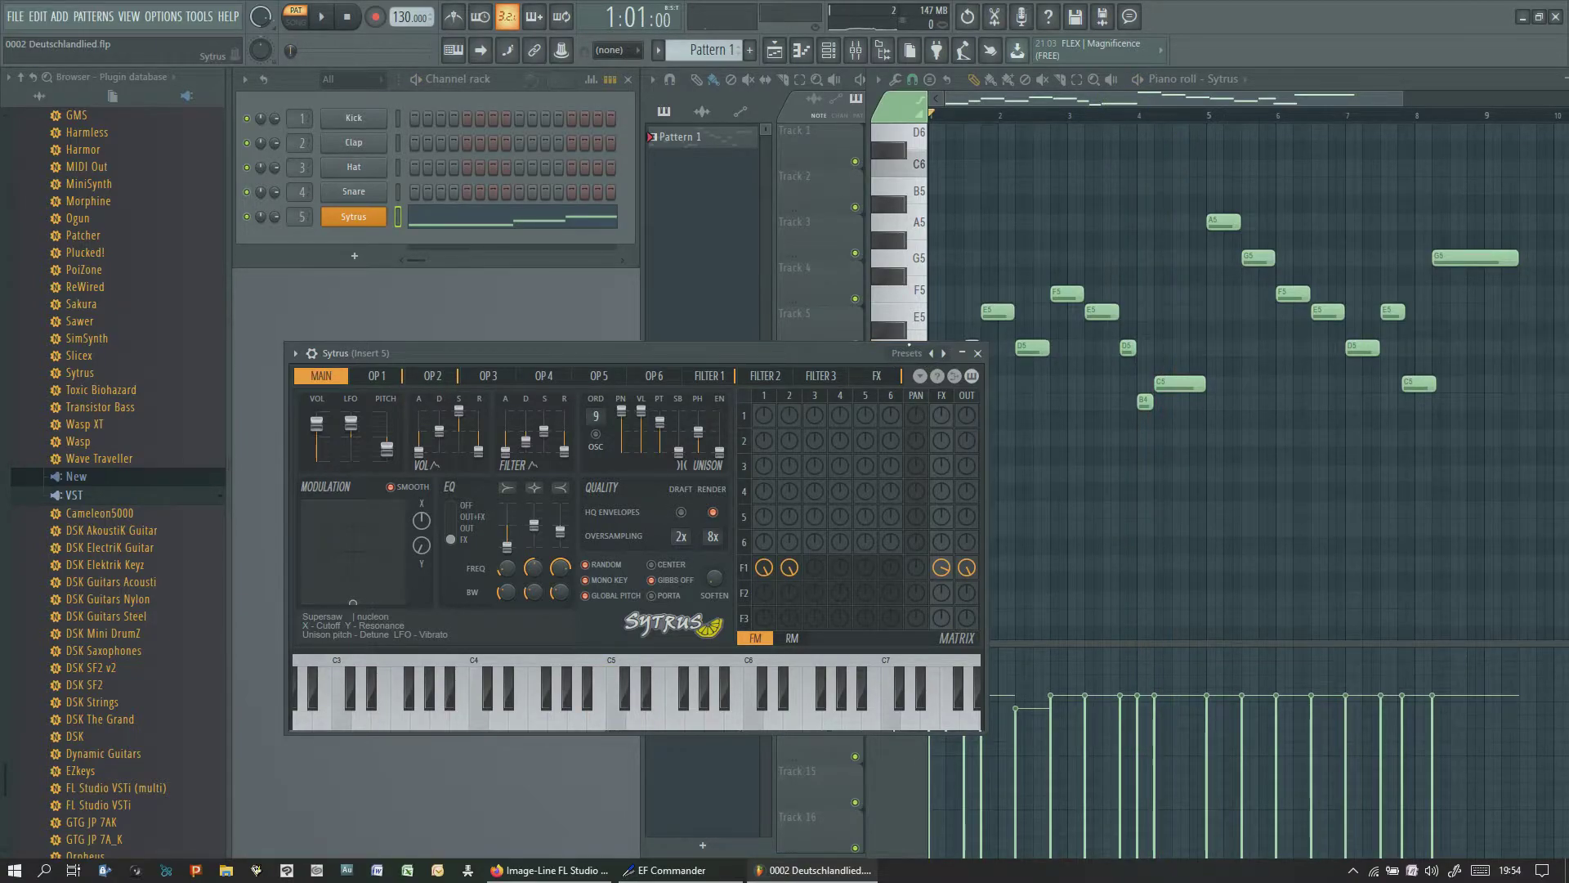
Load the 3o3ish preset in Sytrus on channel 5 and start playing Pattern 1
left_click(913, 352)
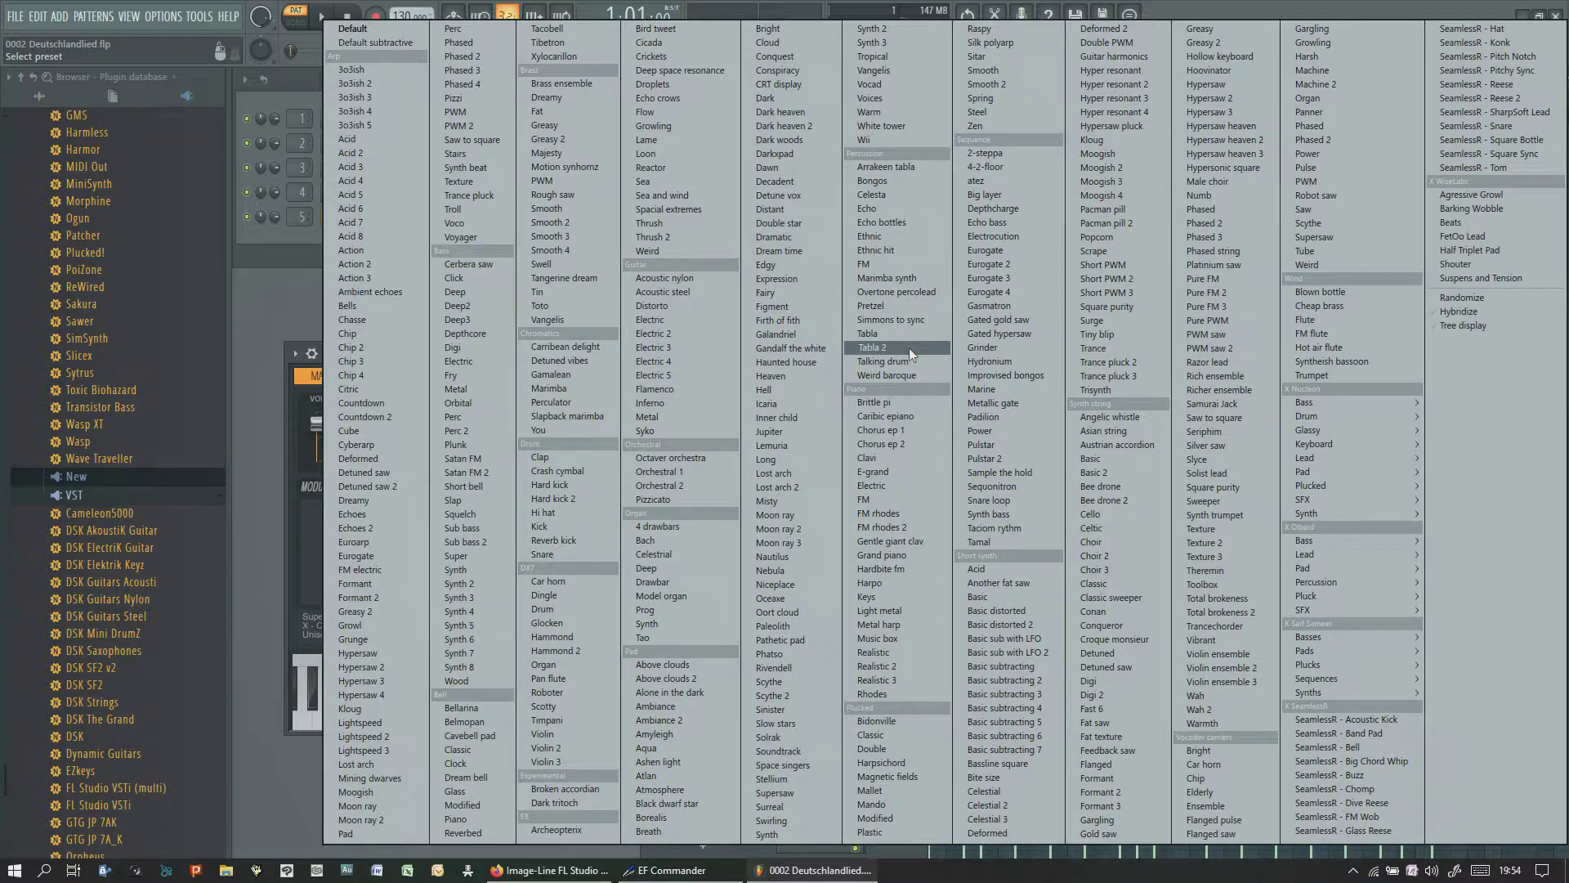
left_click(350, 71)
key("space")
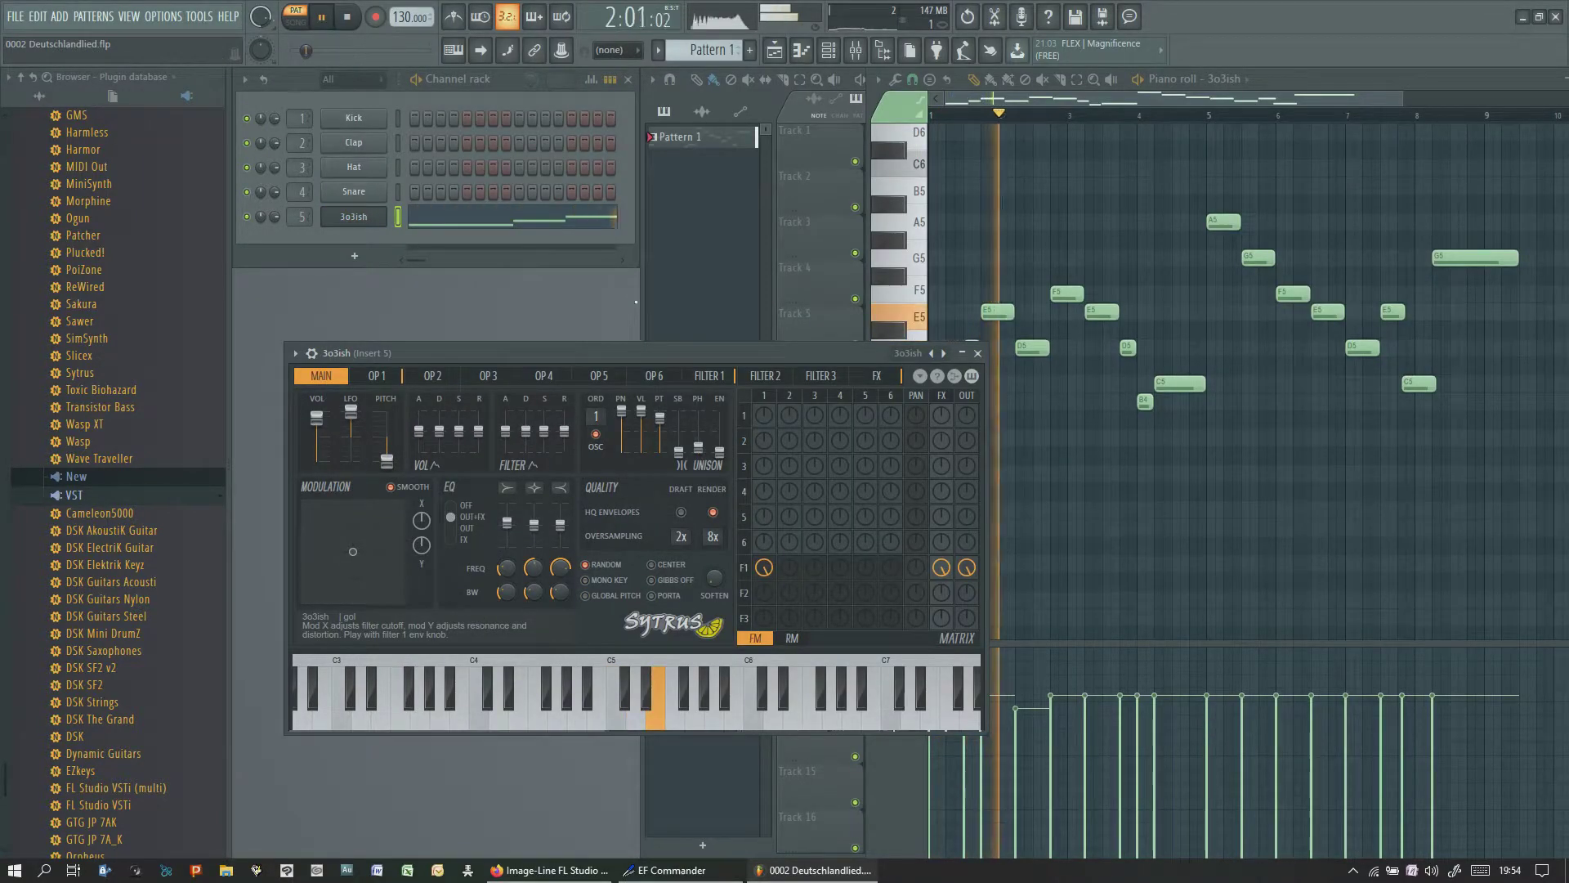
Audition the Sytrus presets 3o3ish 2, 3o3ish 3, 3o3ish 4, 3o3ish 5, Acid and Acid 2 during playback and stop the pattern
left_click(945, 353)
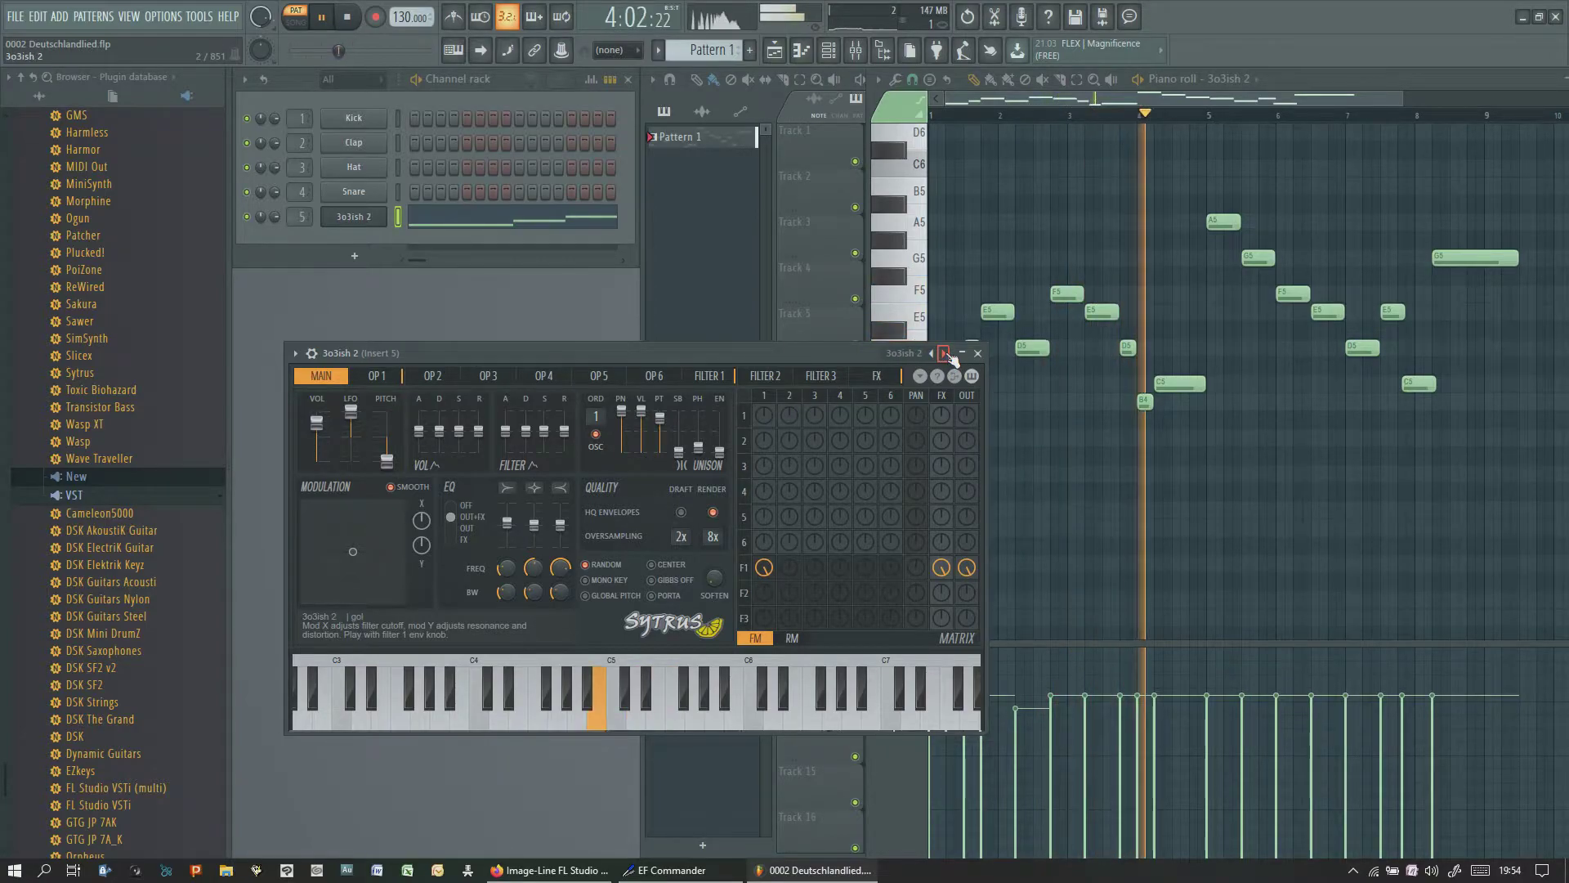
left_click(945, 353)
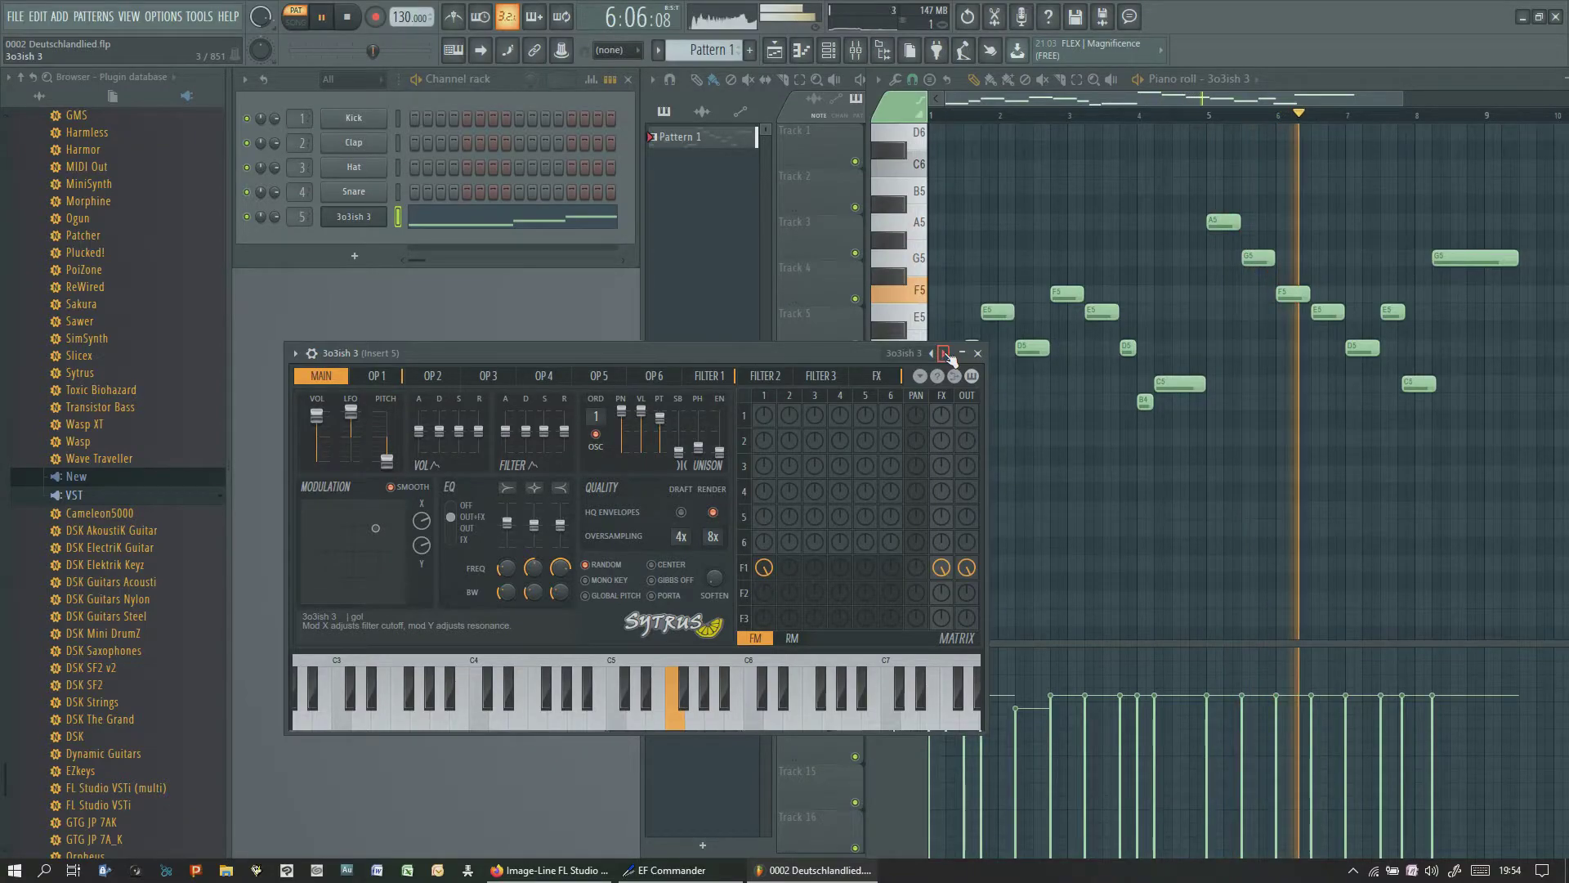
left_click(945, 353)
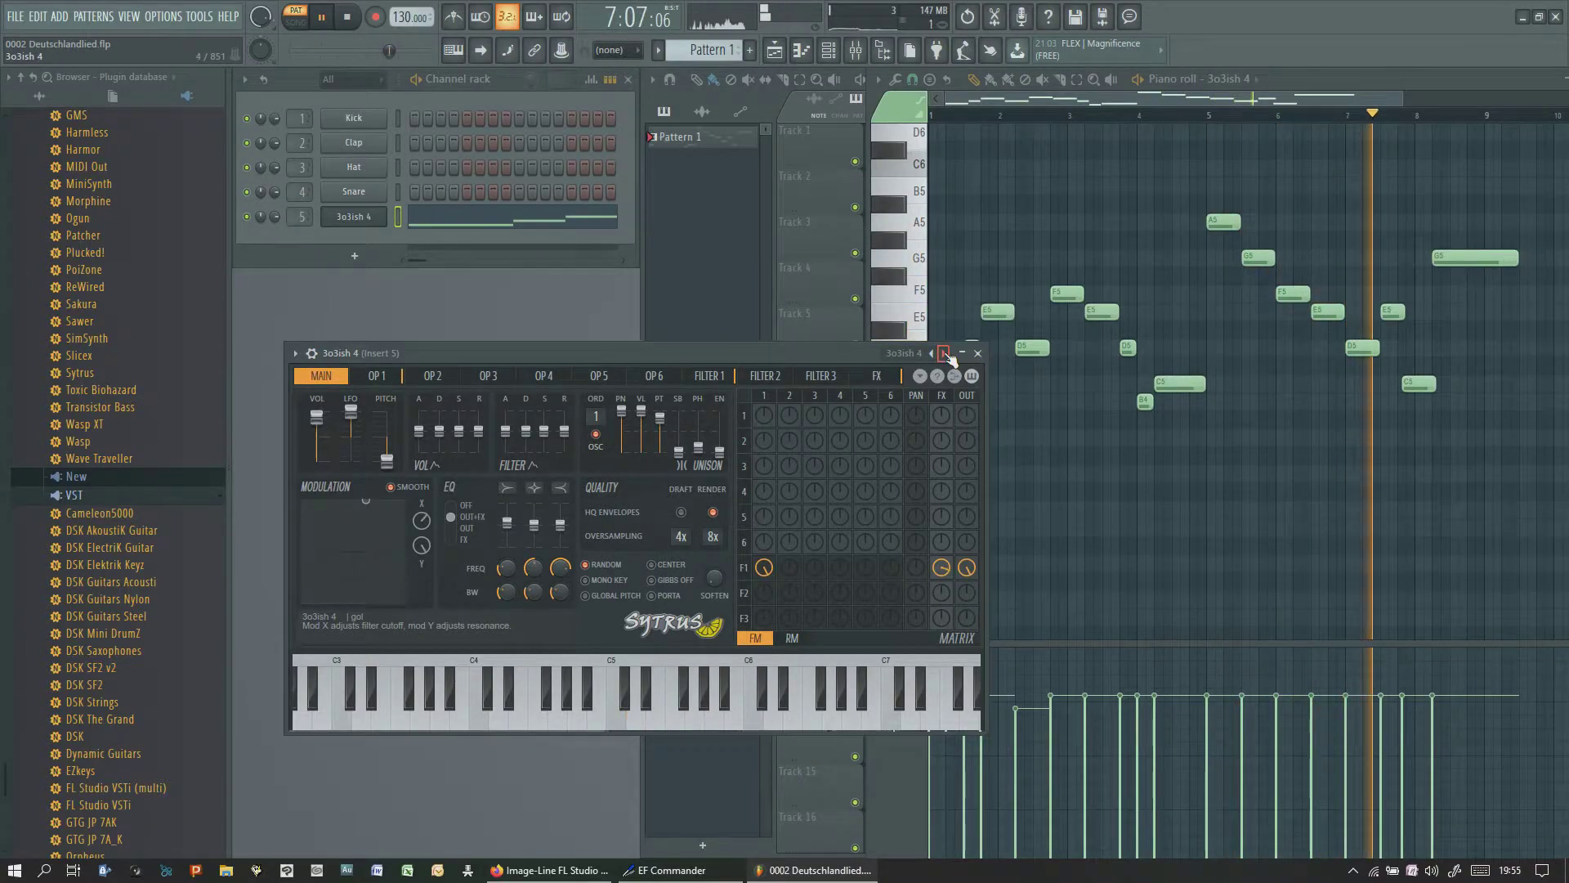
left_click(945, 353)
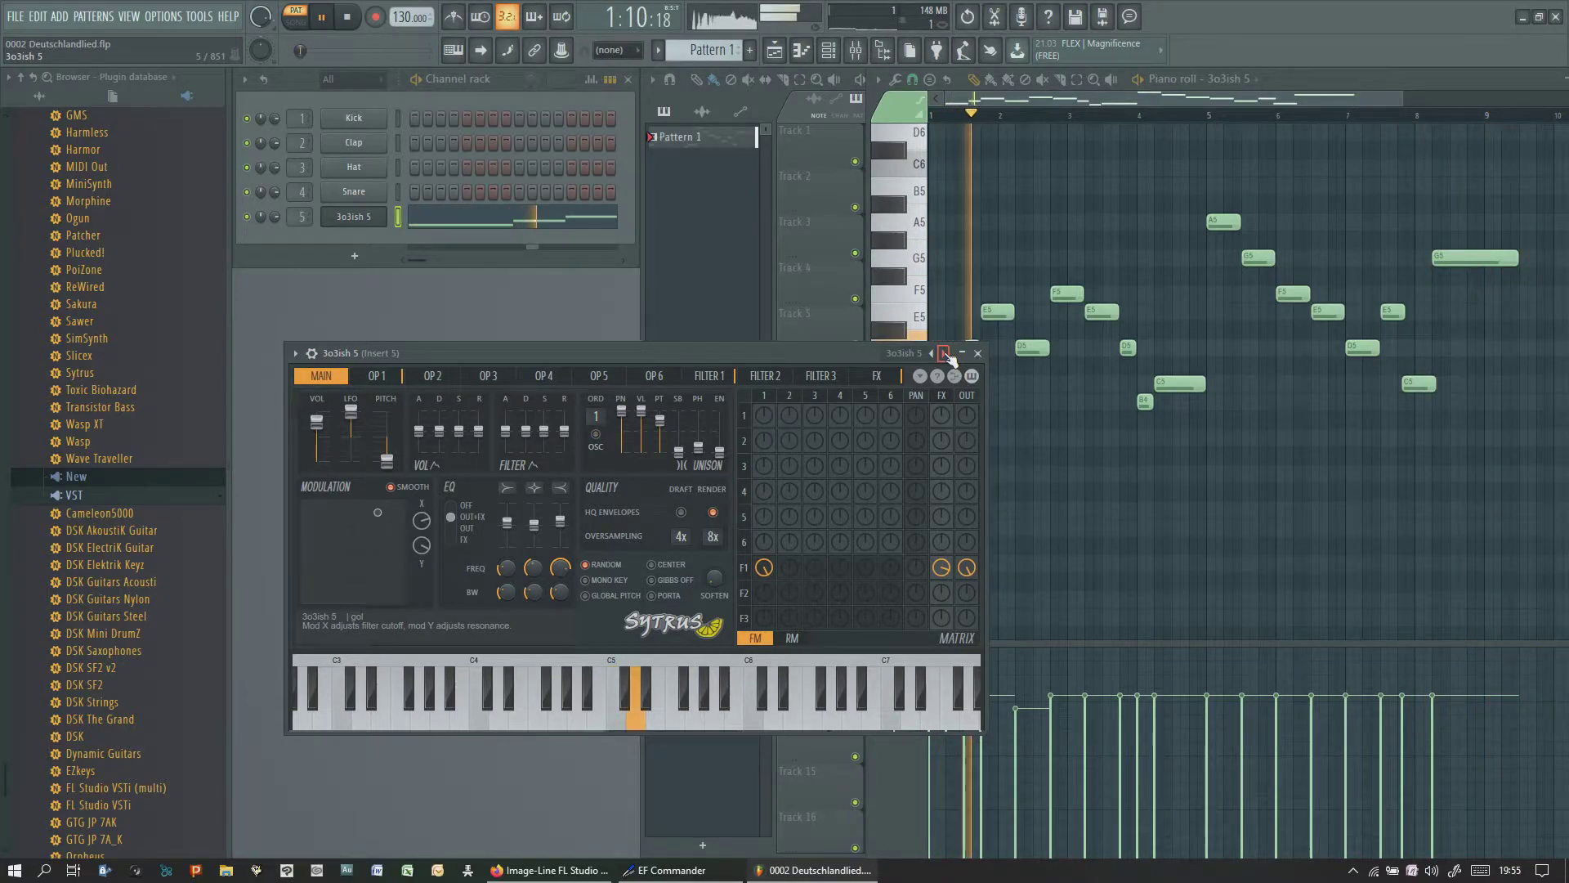
left_click(945, 353)
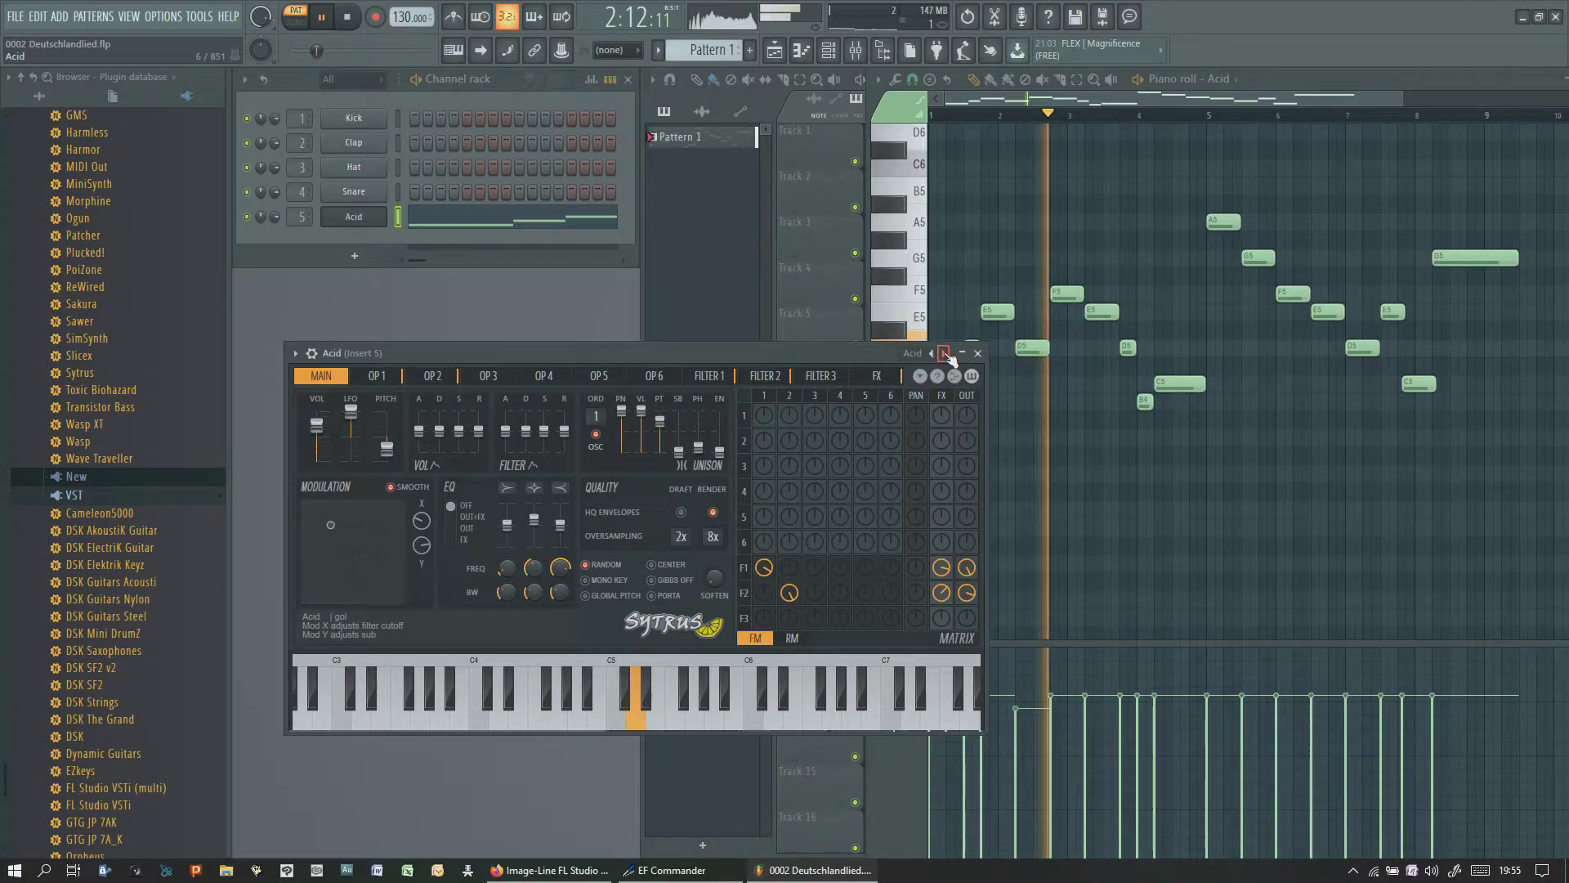
left_click(945, 353)
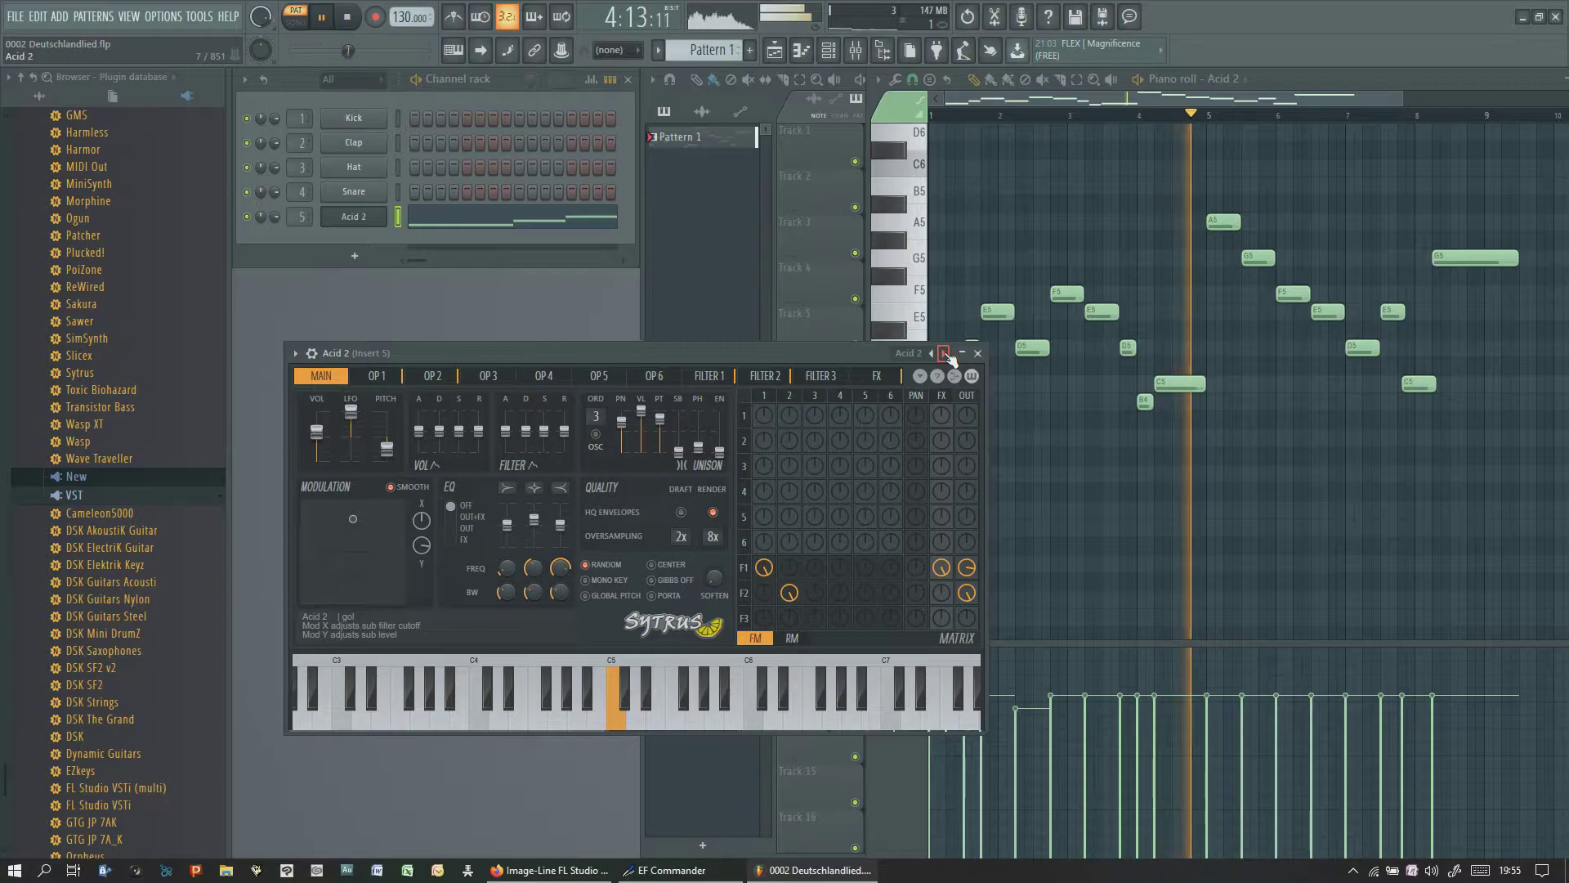
key("space")
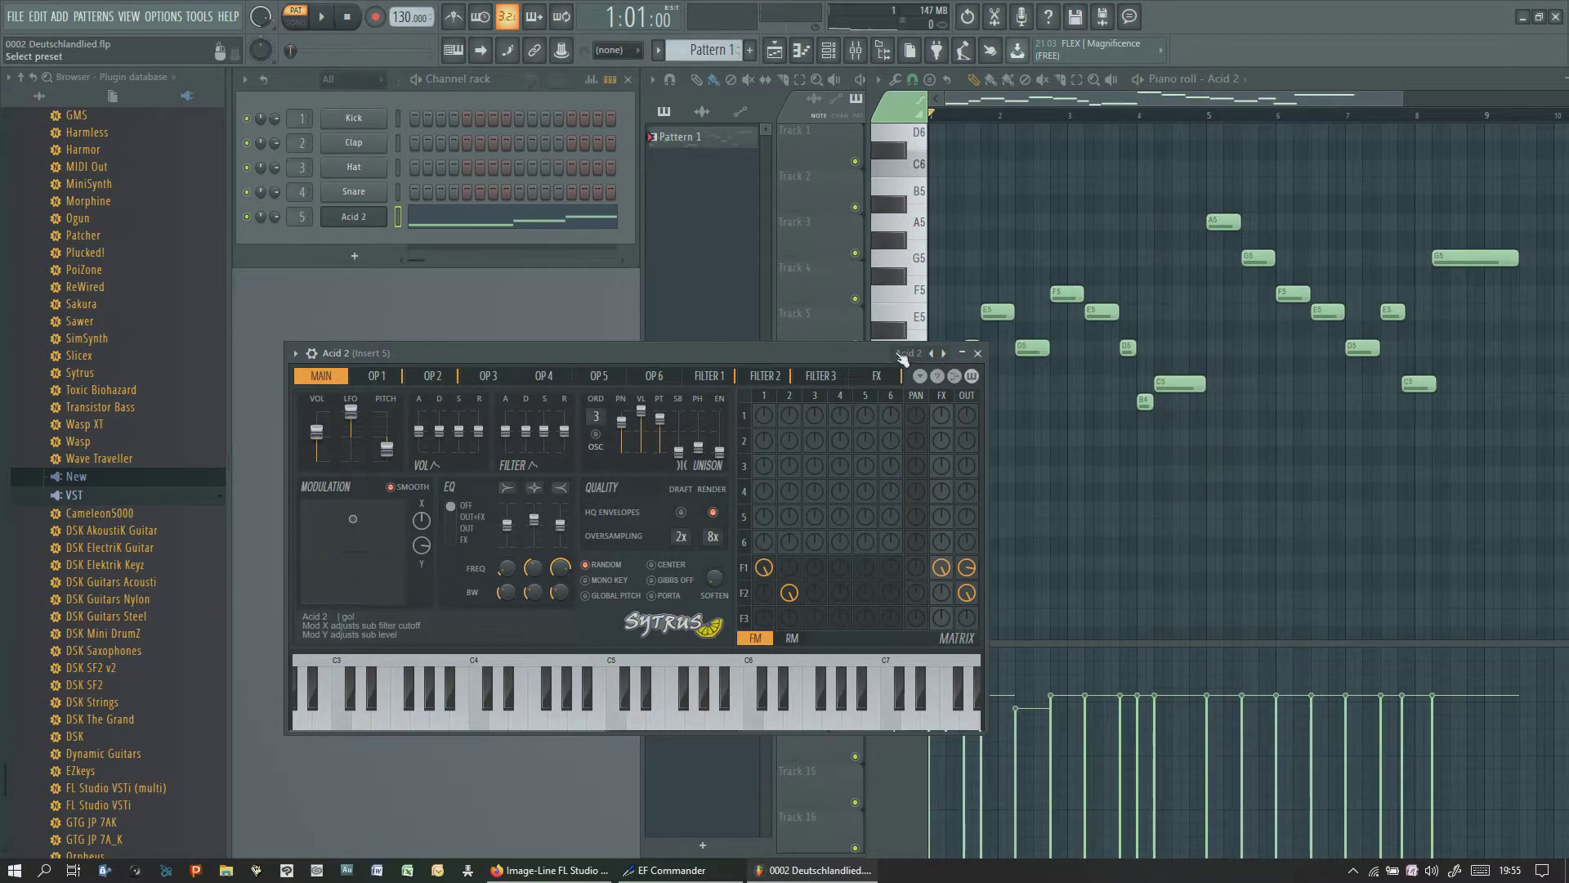
Look over the full Sytrus preset list without choosing a preset, and shift the Sytrus window toward the piano roll
left_click(907, 353)
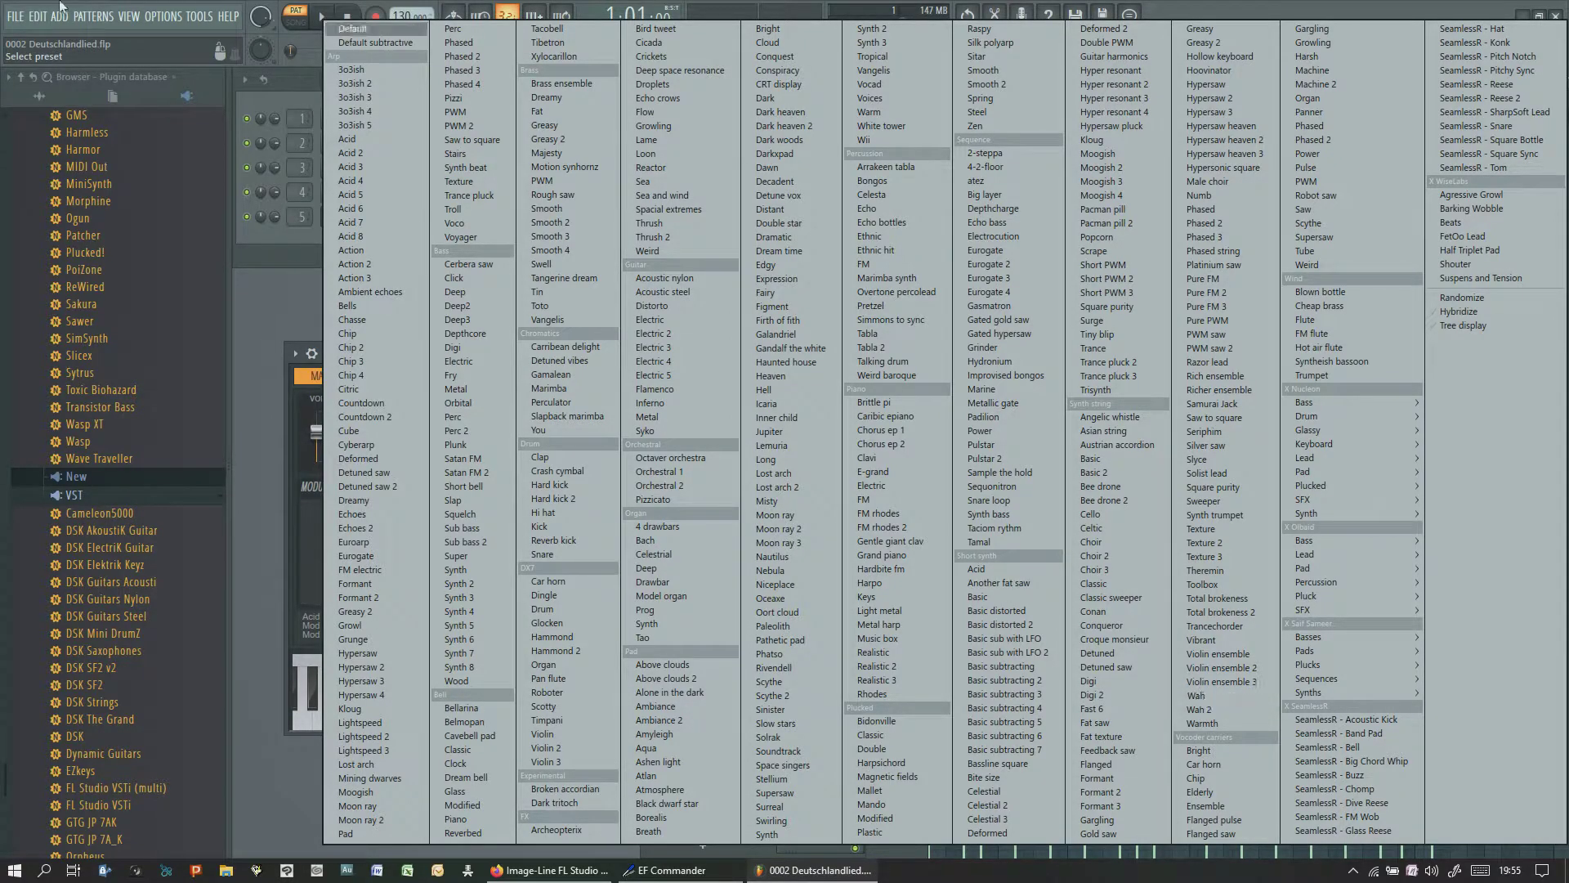
left_click(255, 286)
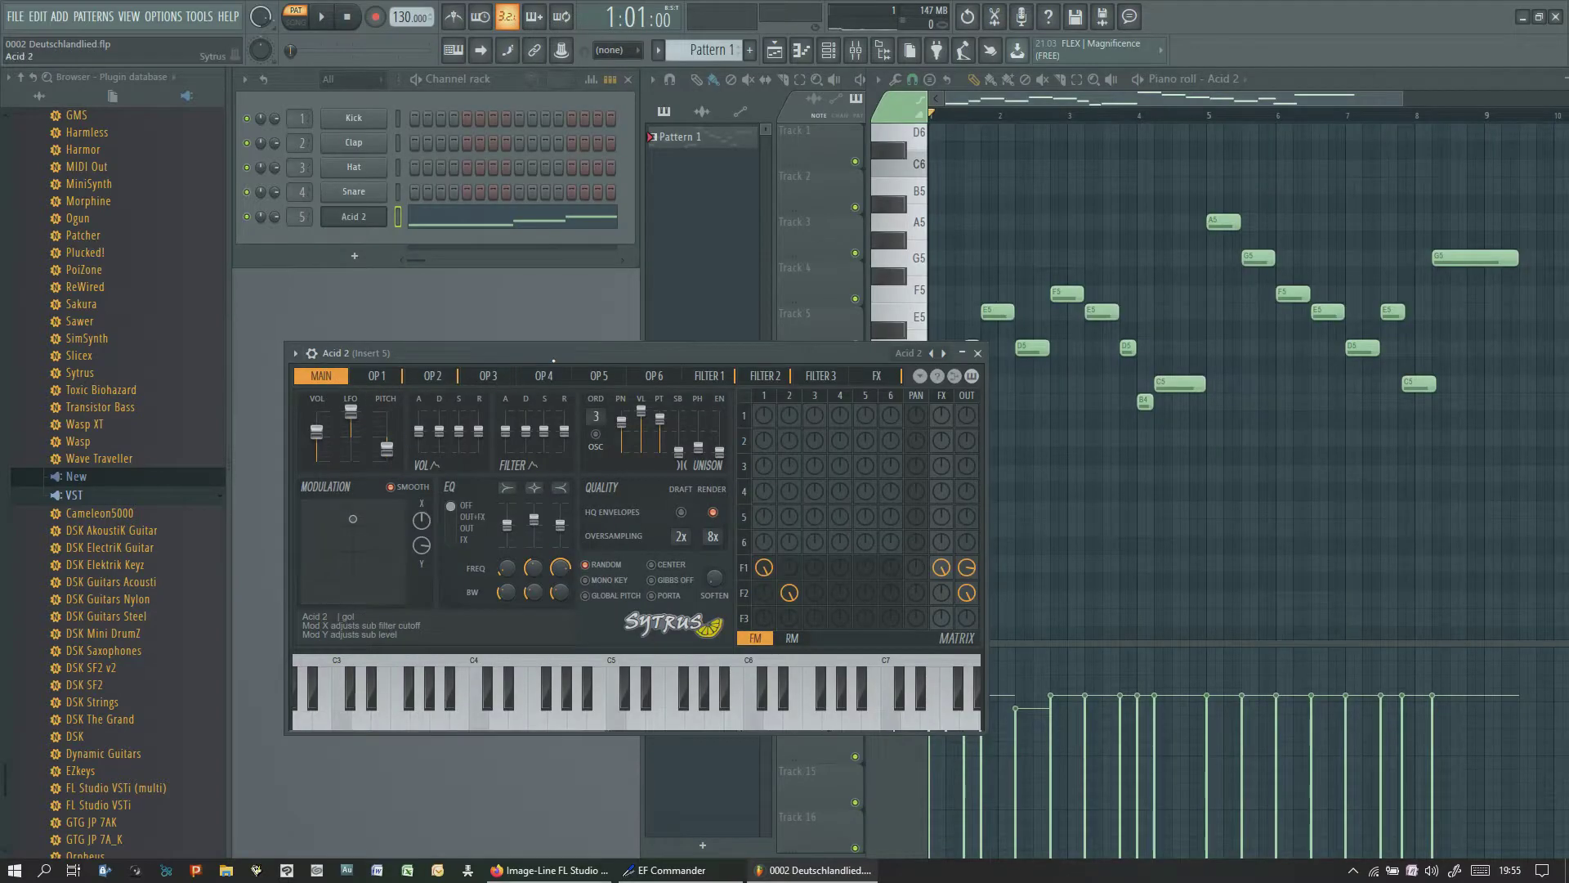
left_click_drag(555, 353, 715, 344)
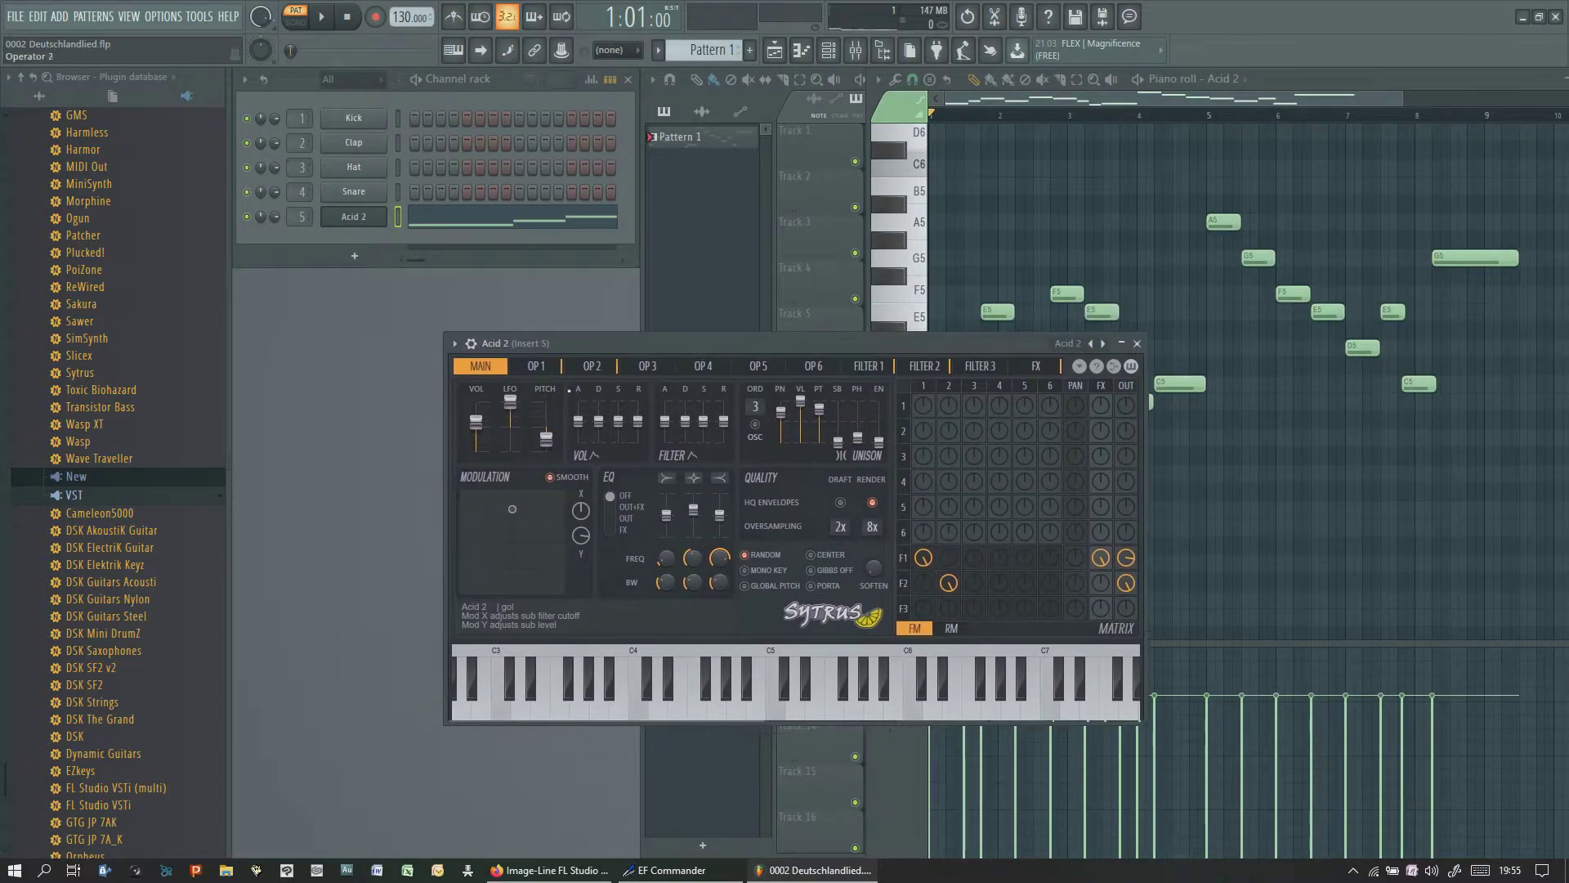
Examine Sytrus's operator 1 to 4, main and filter 1 to 3 settings, and briefly play Pattern 1 with Acid 2
left_click(537, 368)
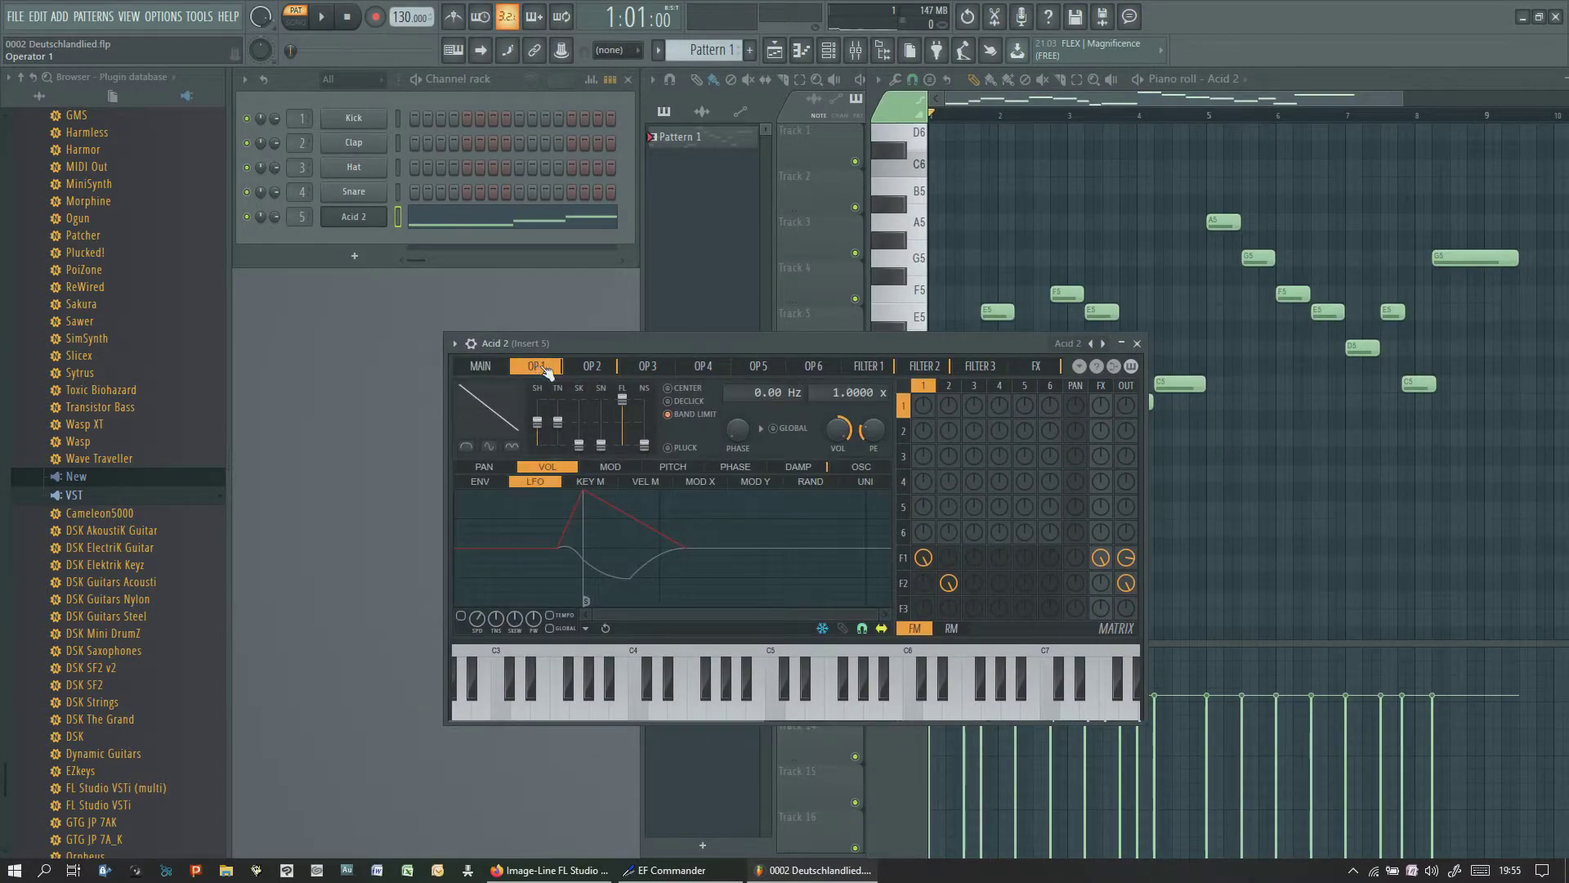
left_click(594, 367)
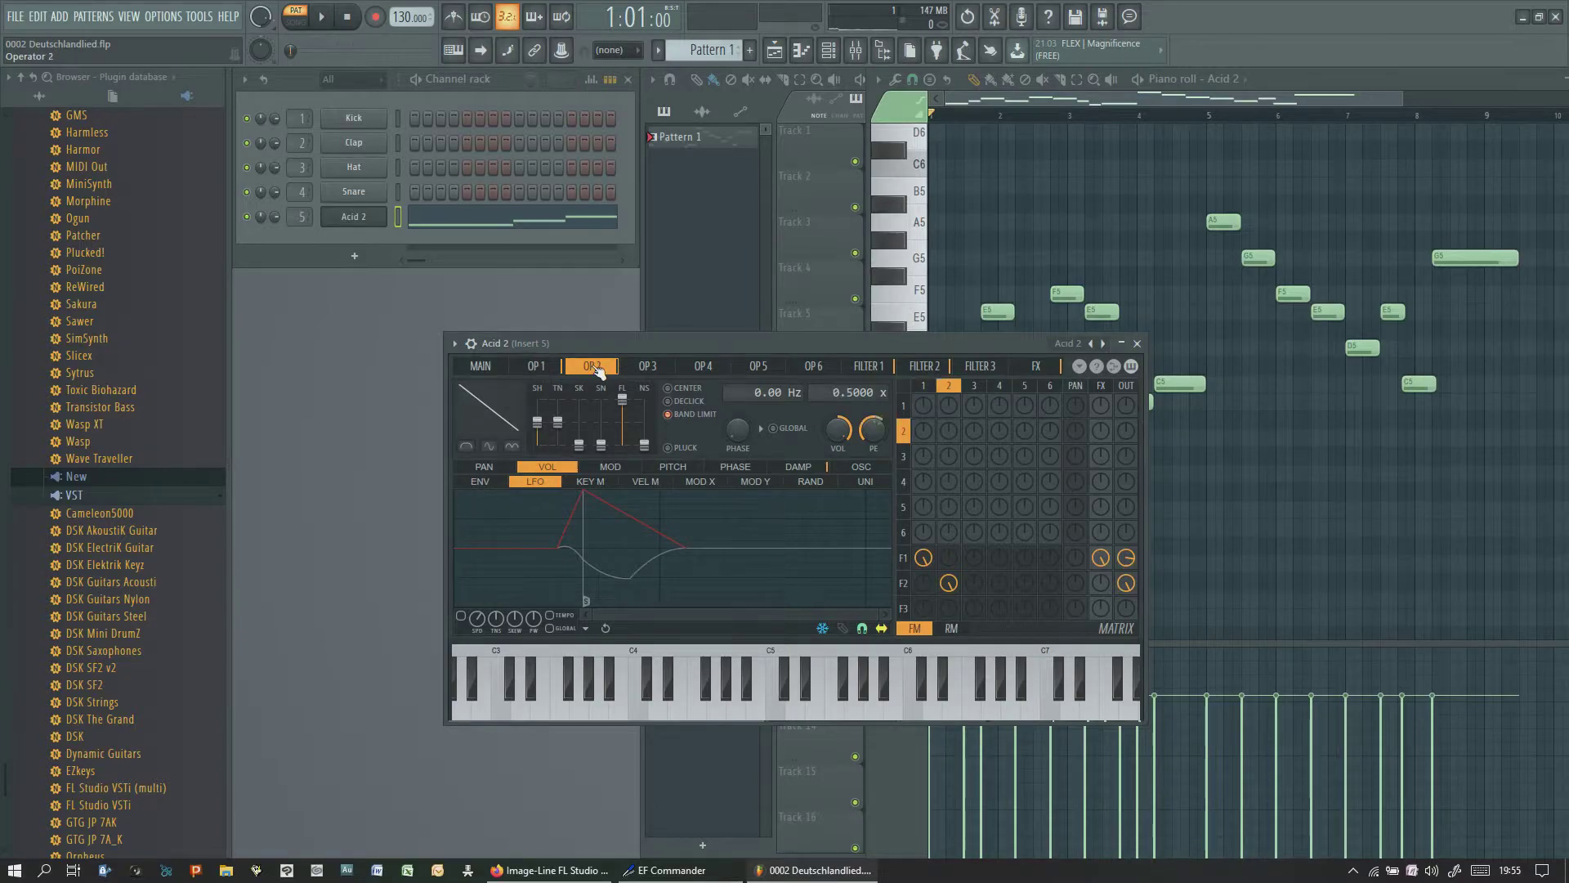
left_click(662, 369)
left_click(700, 368)
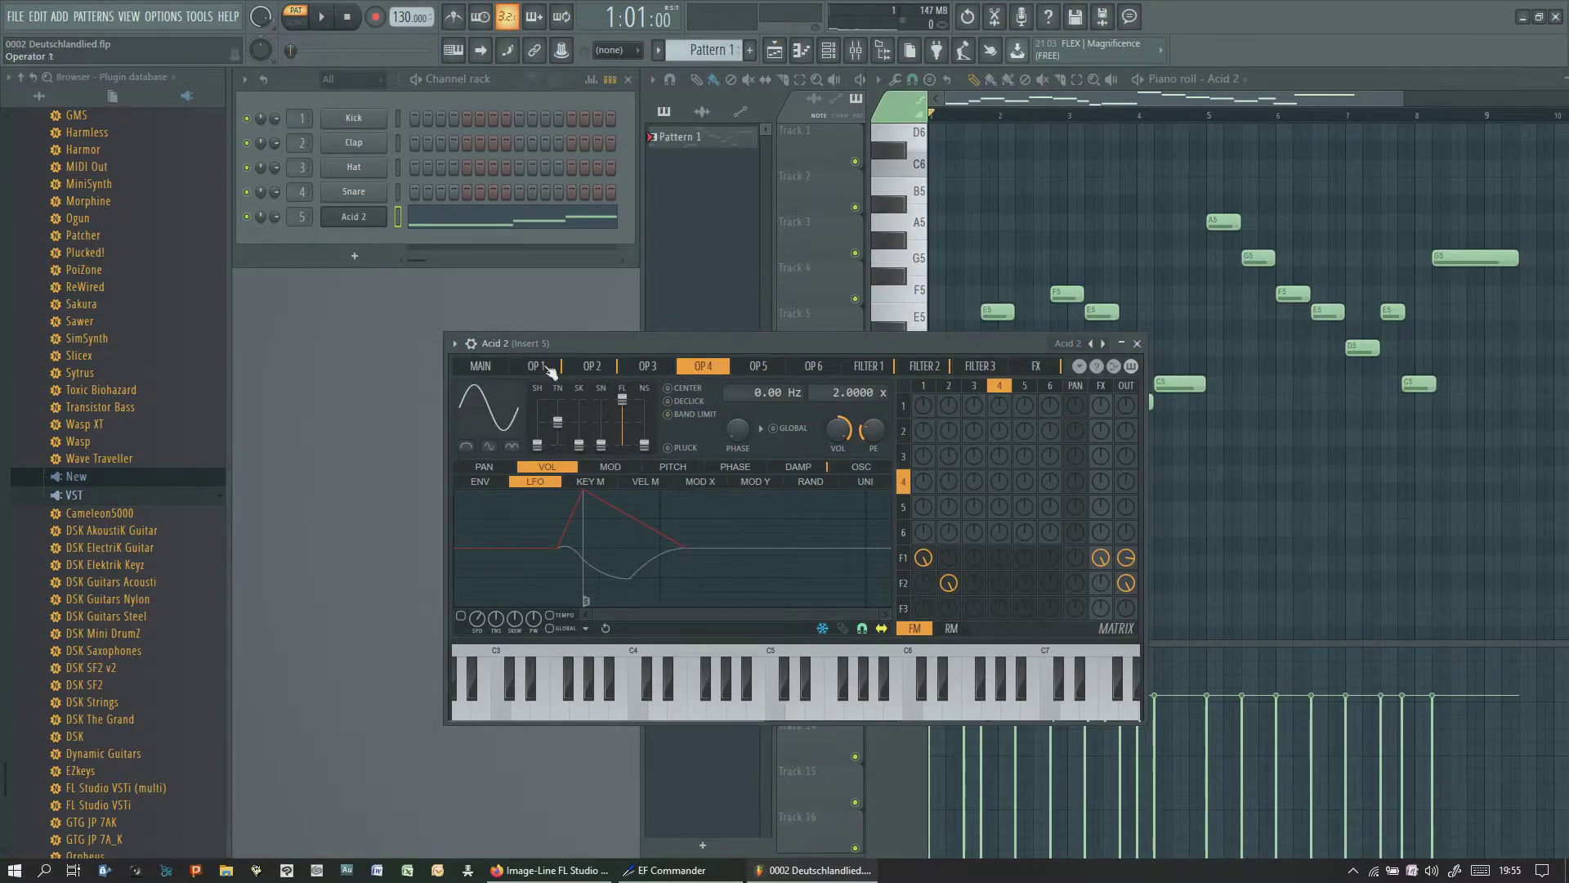
left_click(502, 367)
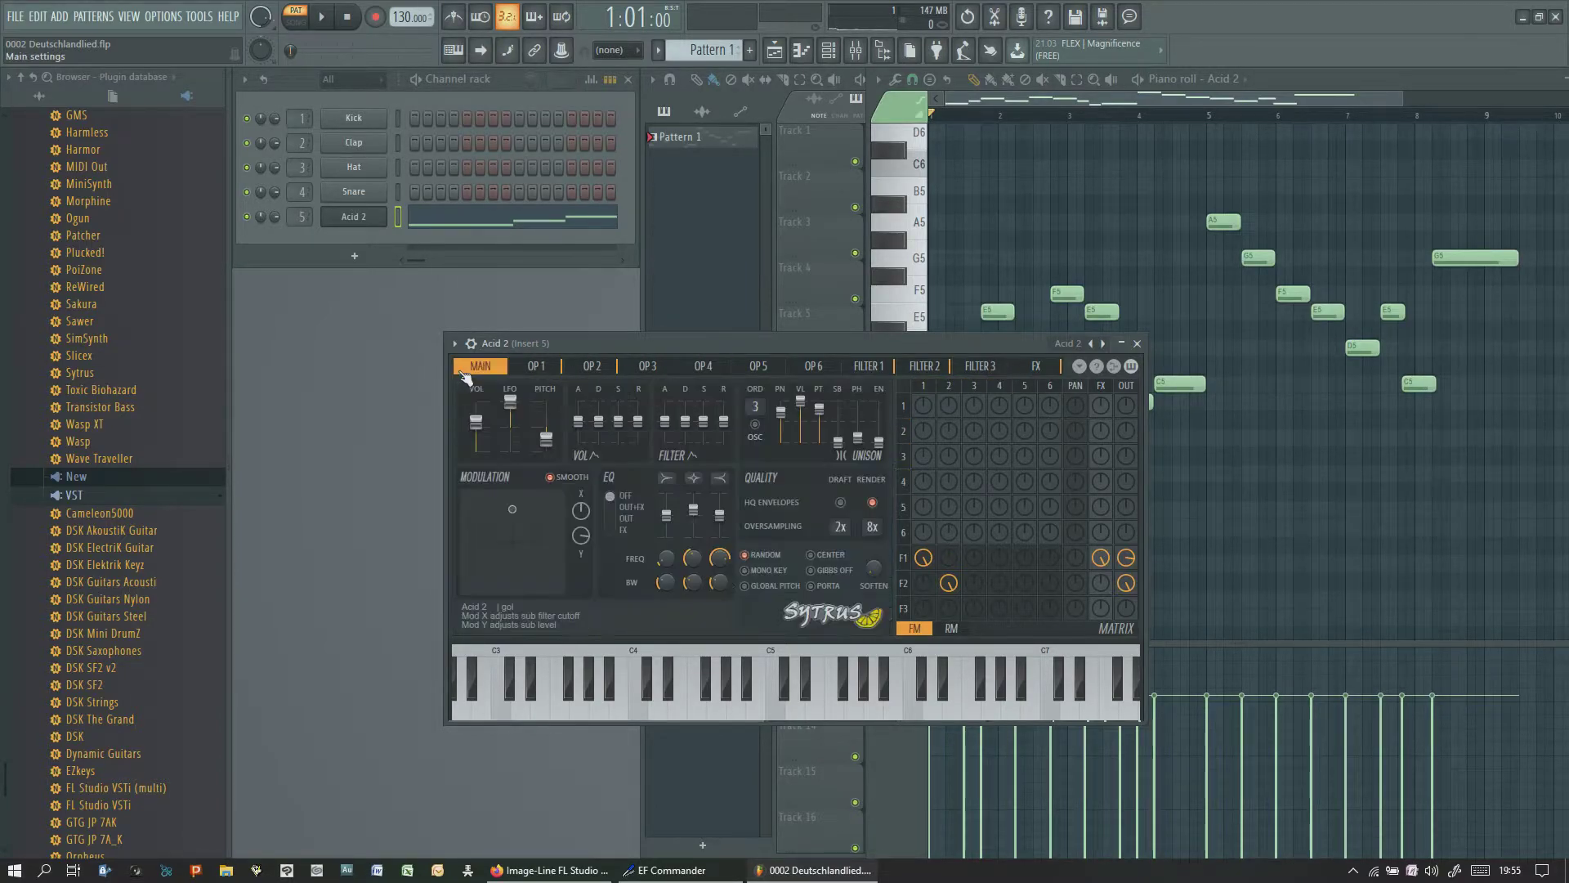
left_click(878, 370)
left_click(929, 373)
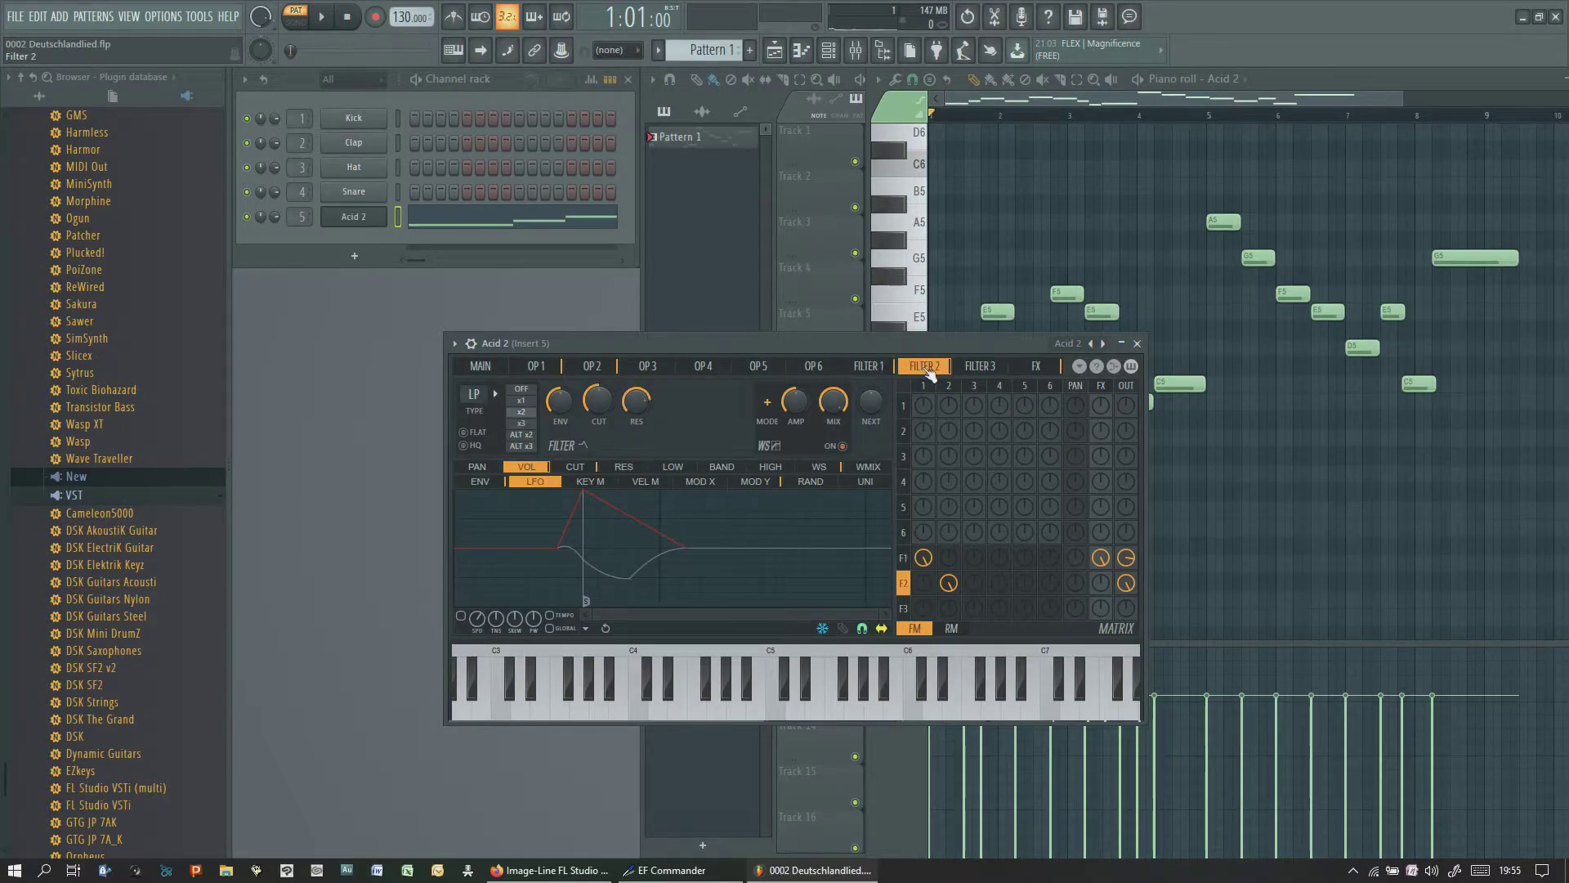
left_click(991, 375)
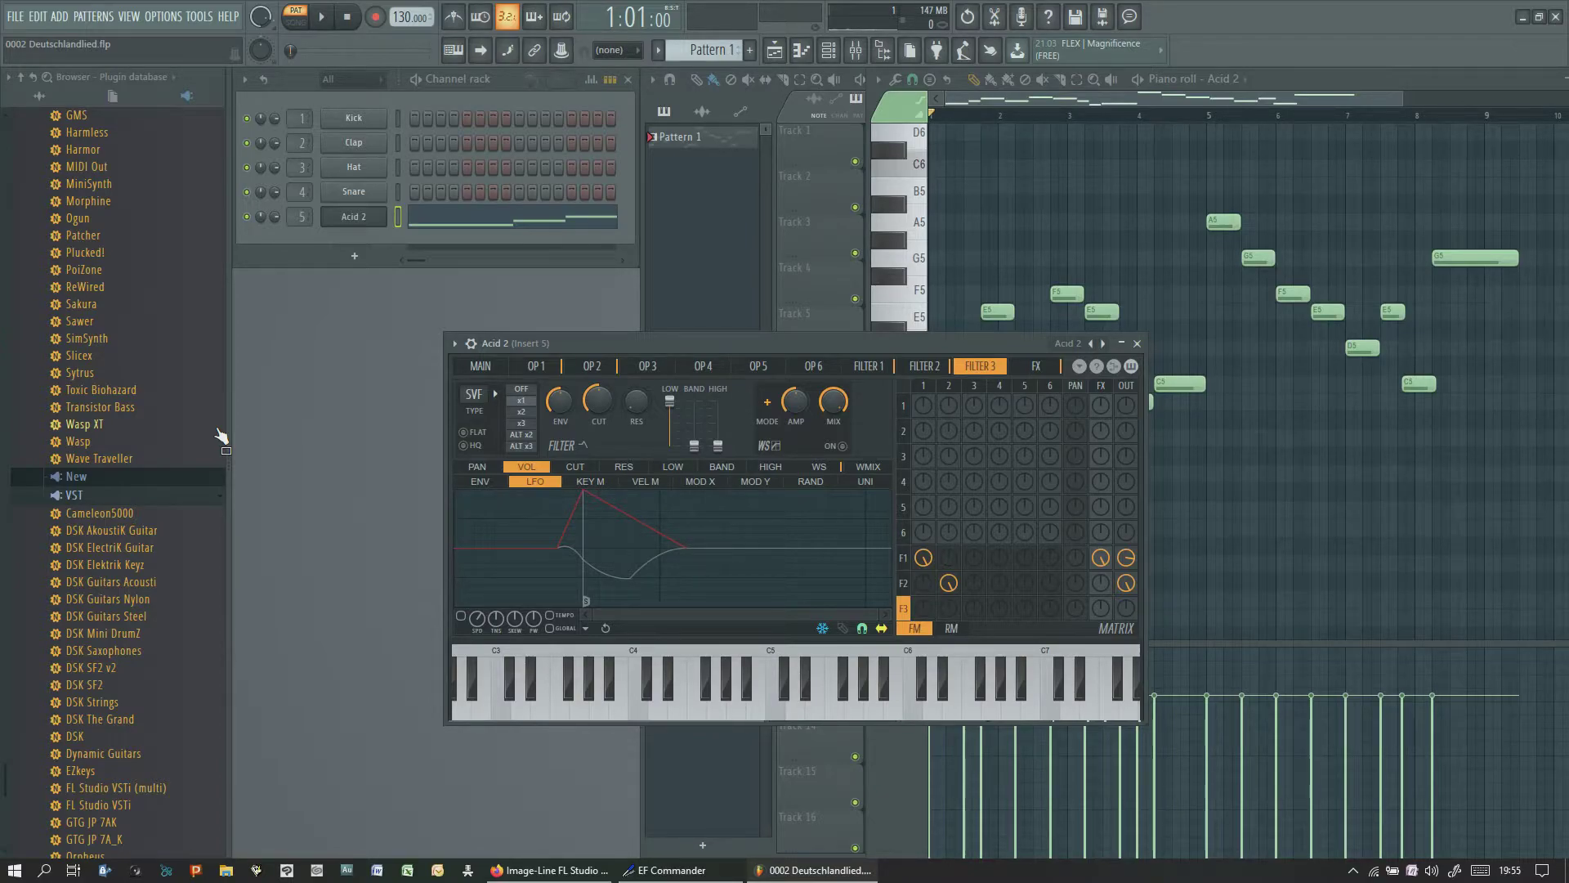
key("space")
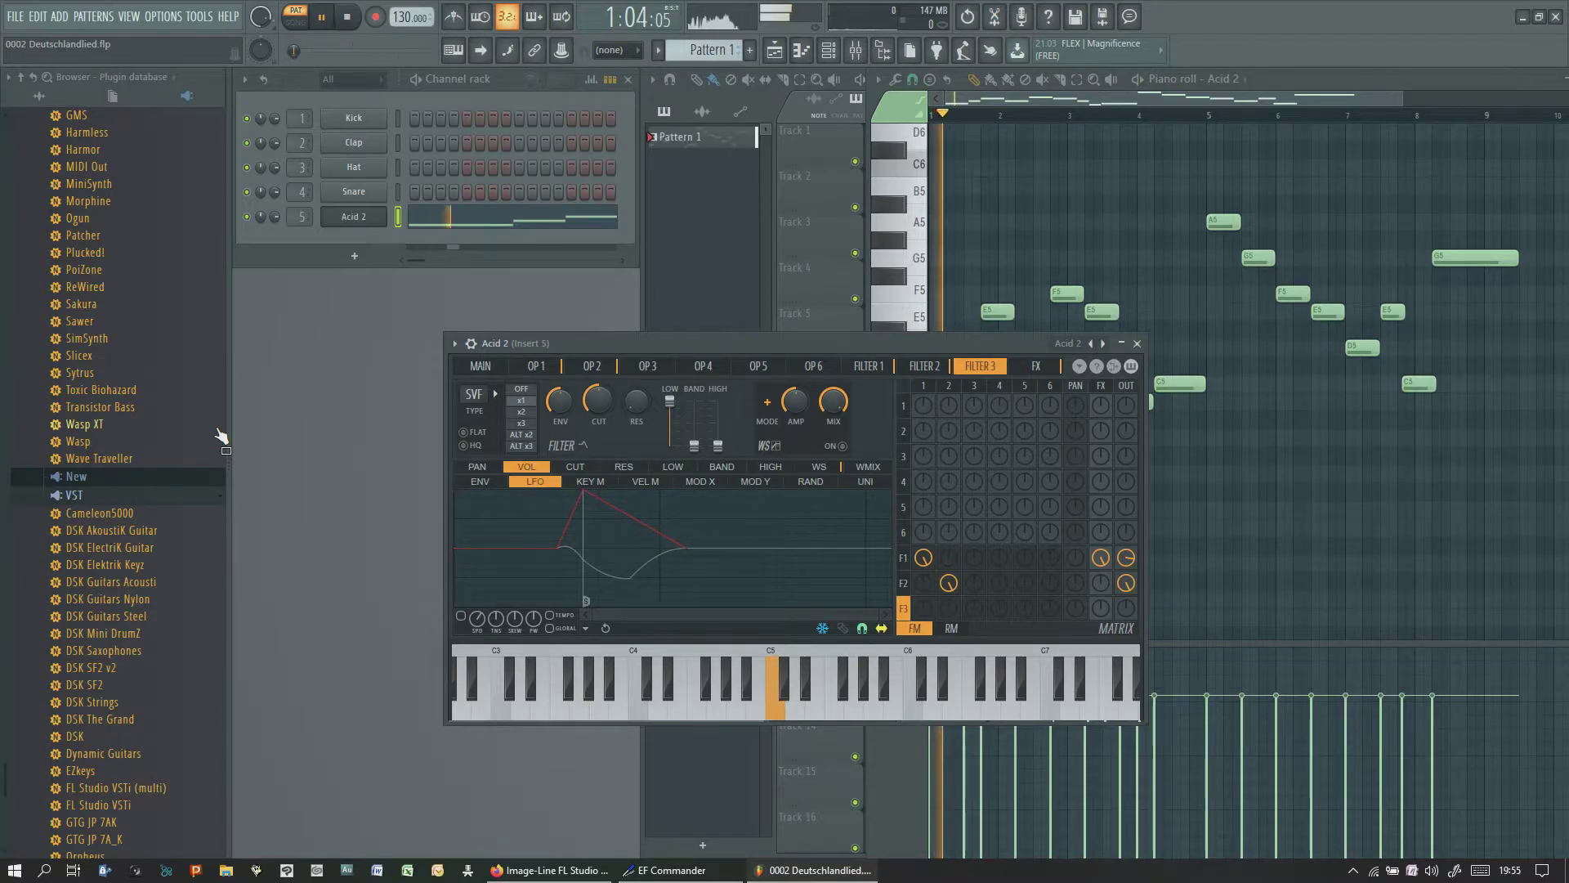
key("space")
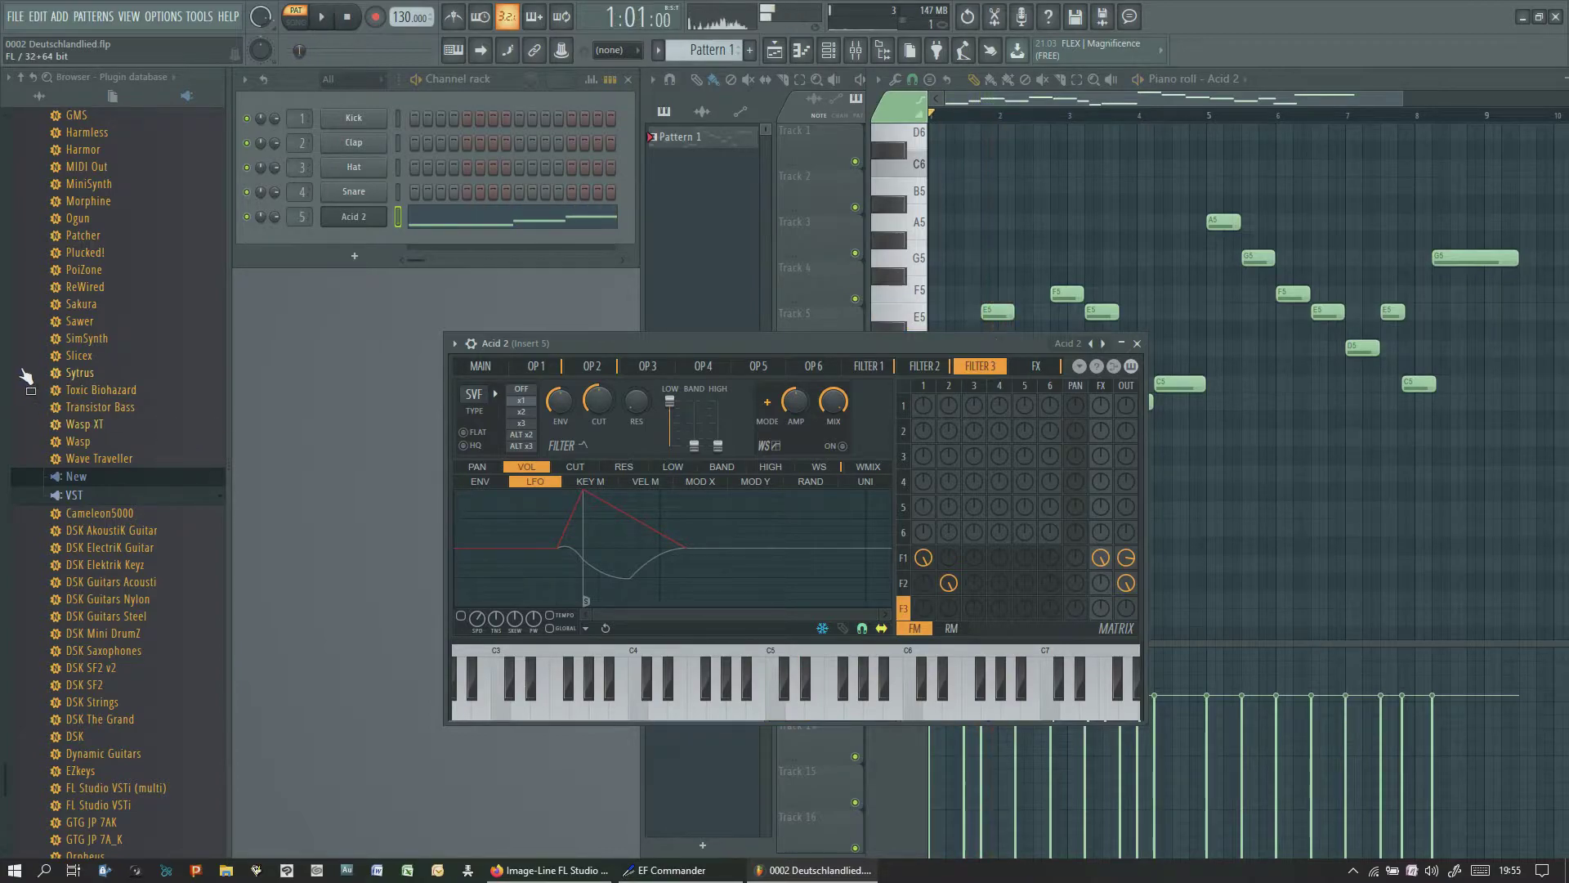
Replace the Sytrus instrument on channel 5 with Toxic Biohazard
right_click(361, 218)
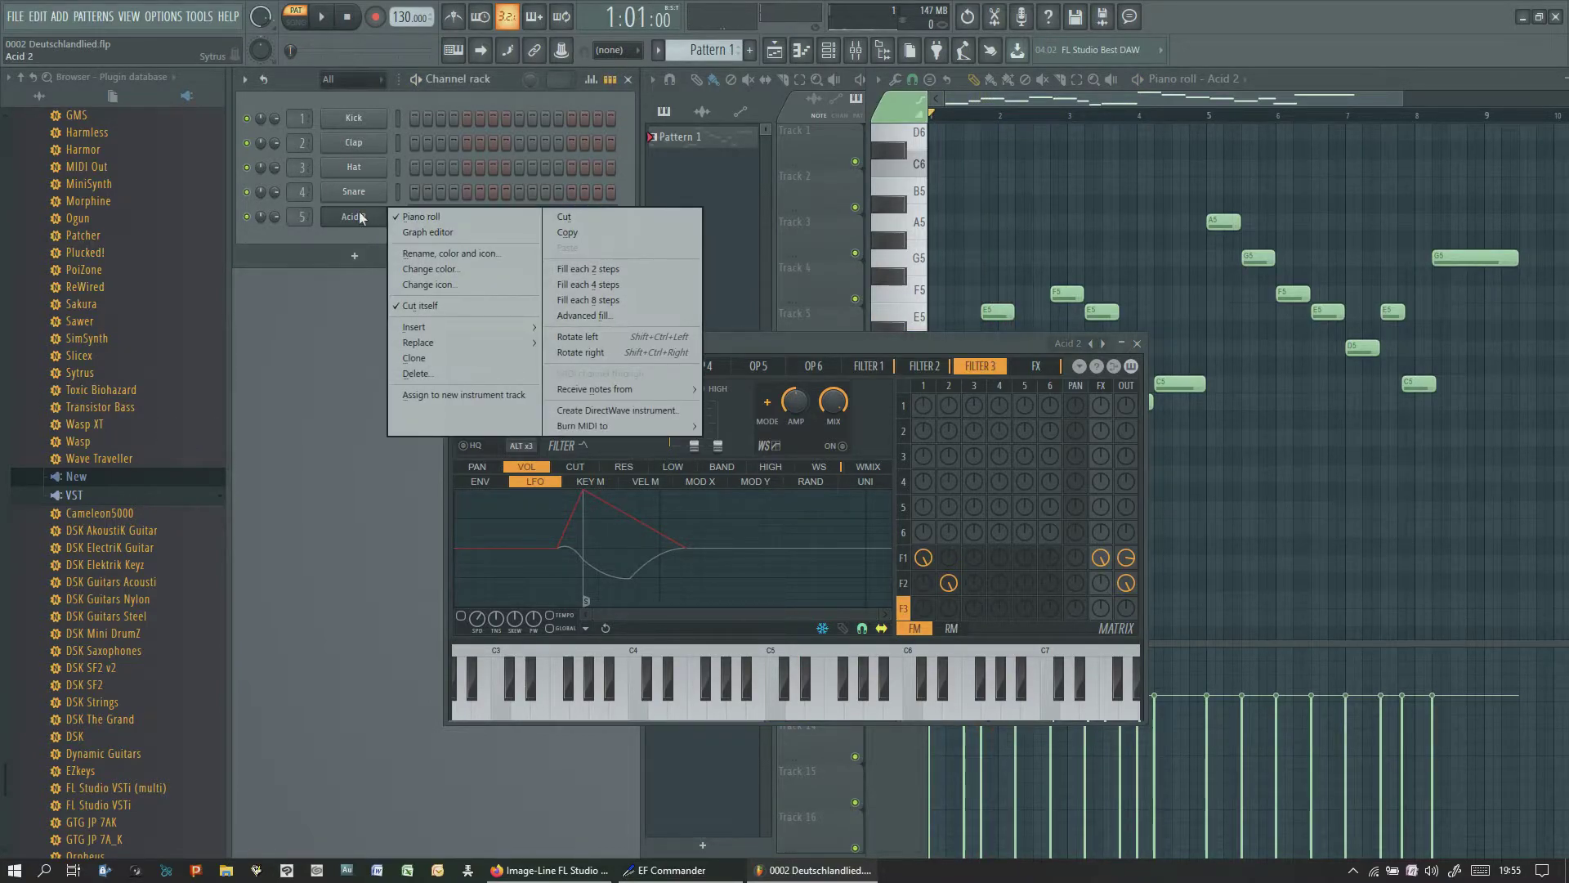
mouse_move(443, 340)
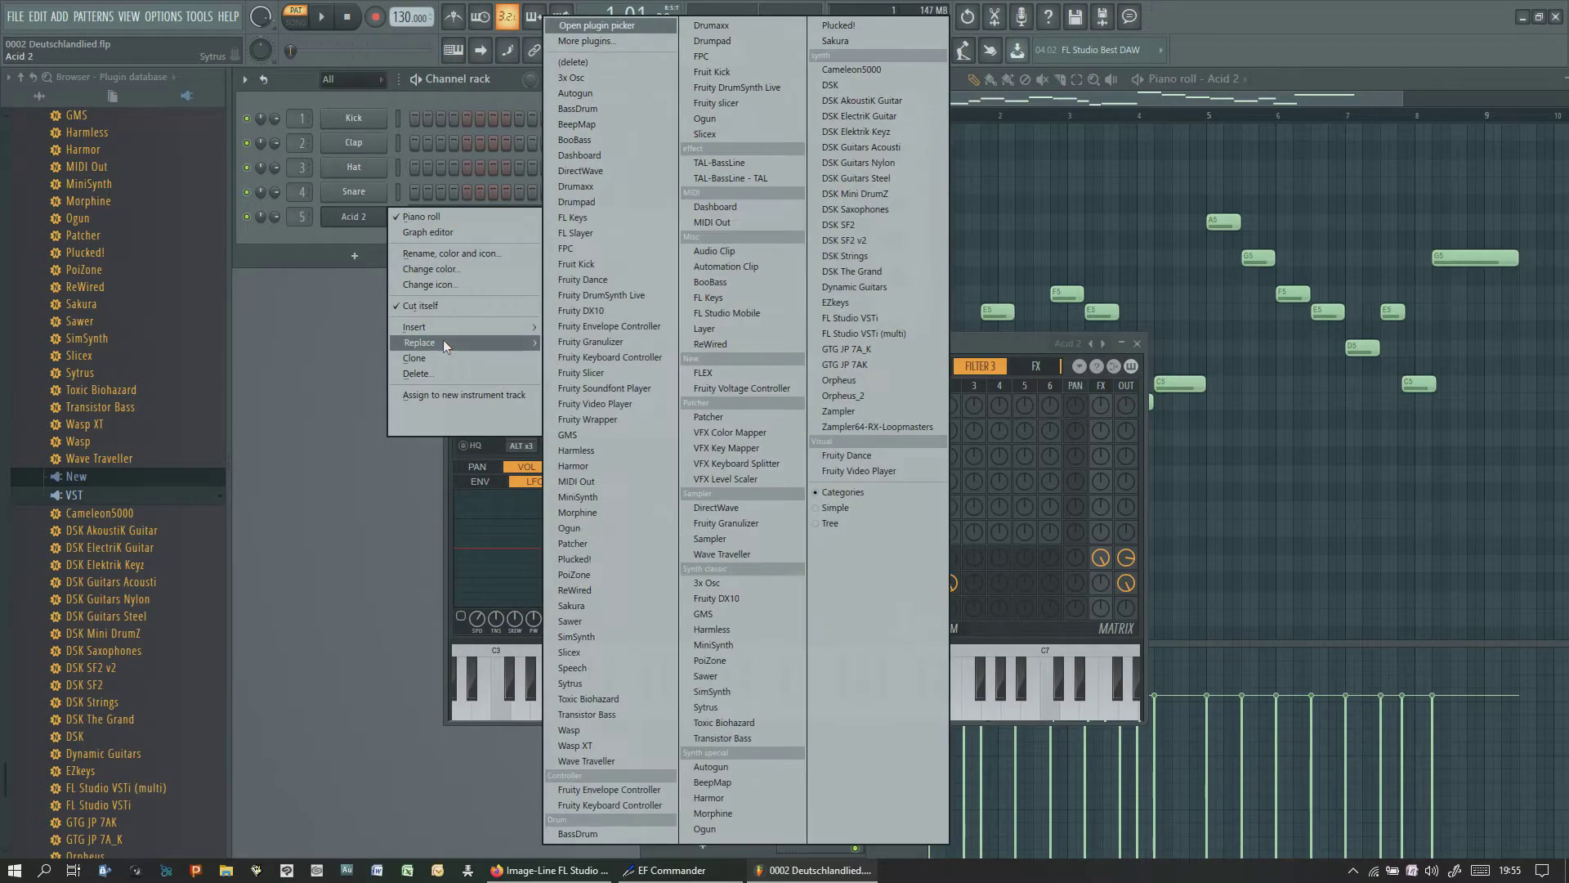
left_click(605, 699)
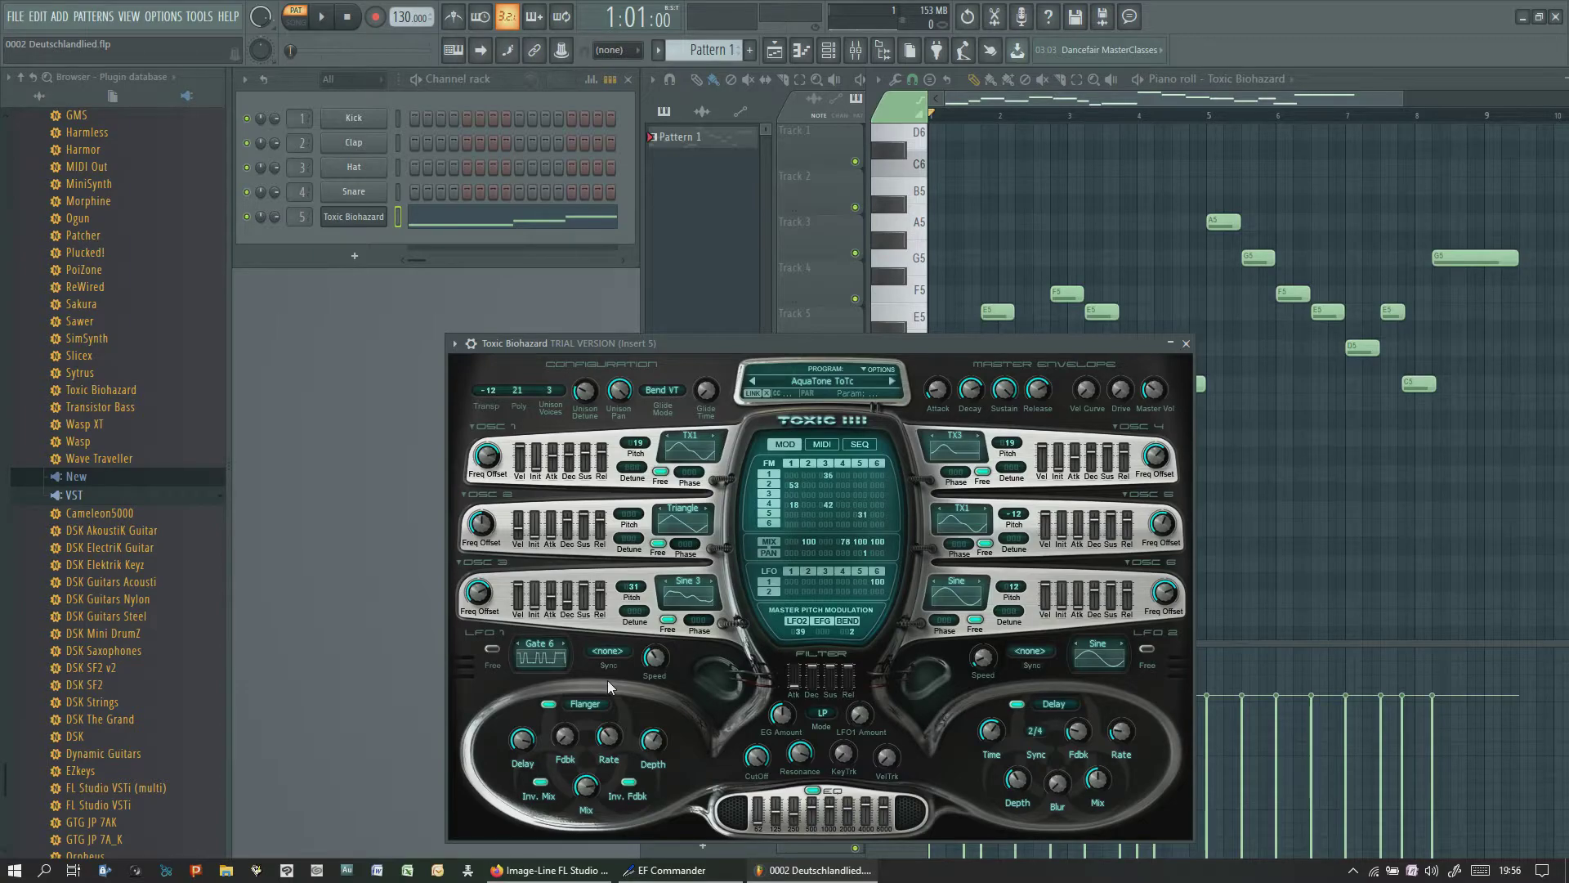
Play Pattern 1 with Toxic Biohazard while auditioning its presets from AquaTone ToTc through Beneath Me, DarkStar 1 and E.T. to Feedback ToTc
key("space")
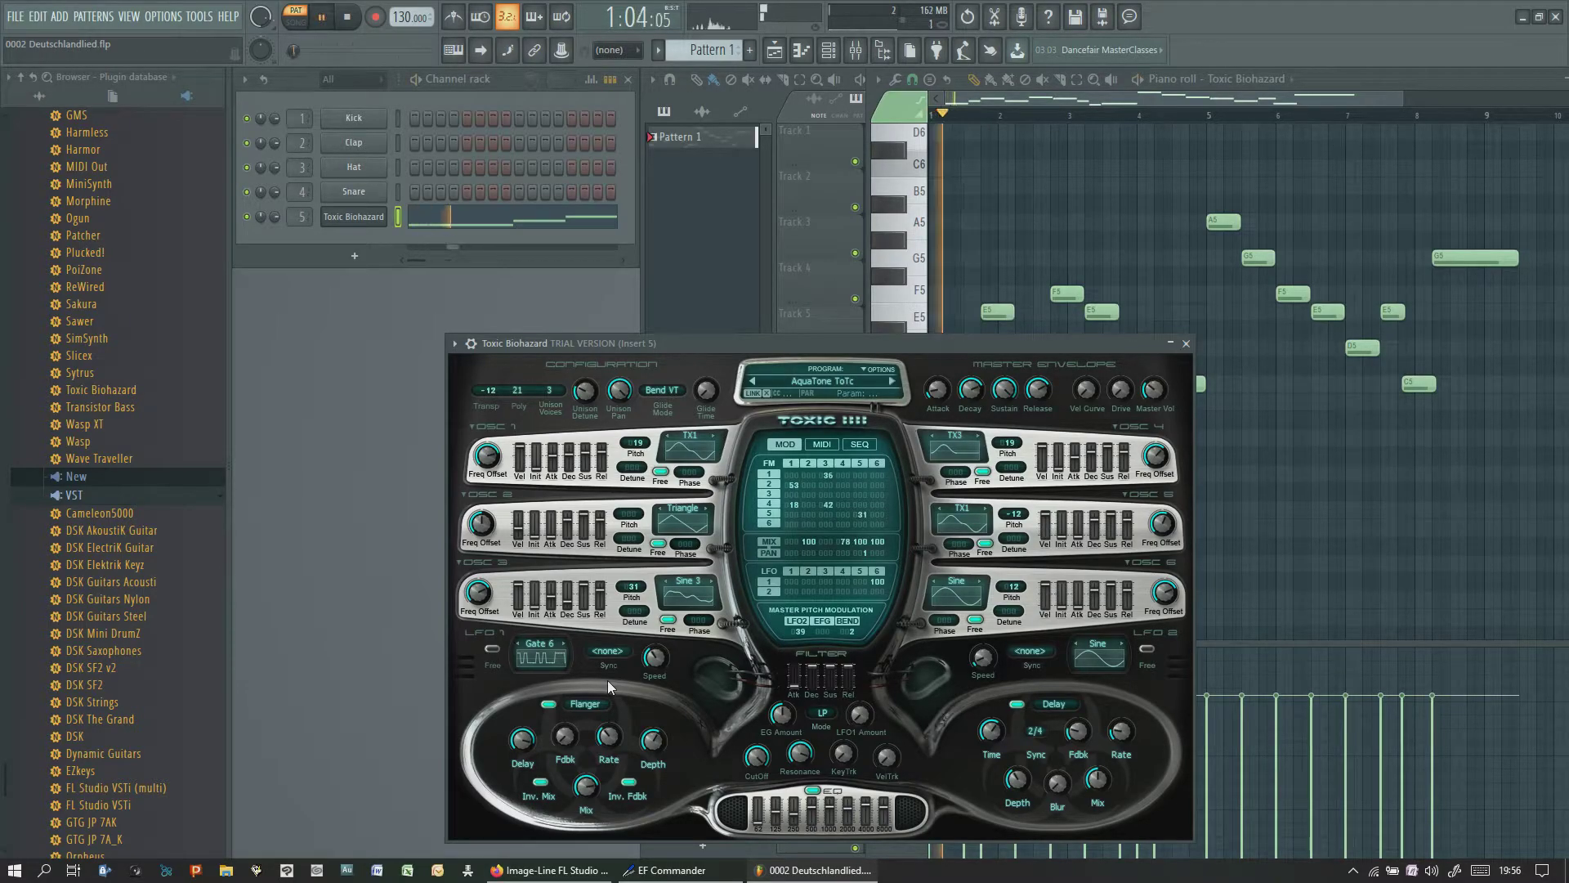
left_click(892, 382)
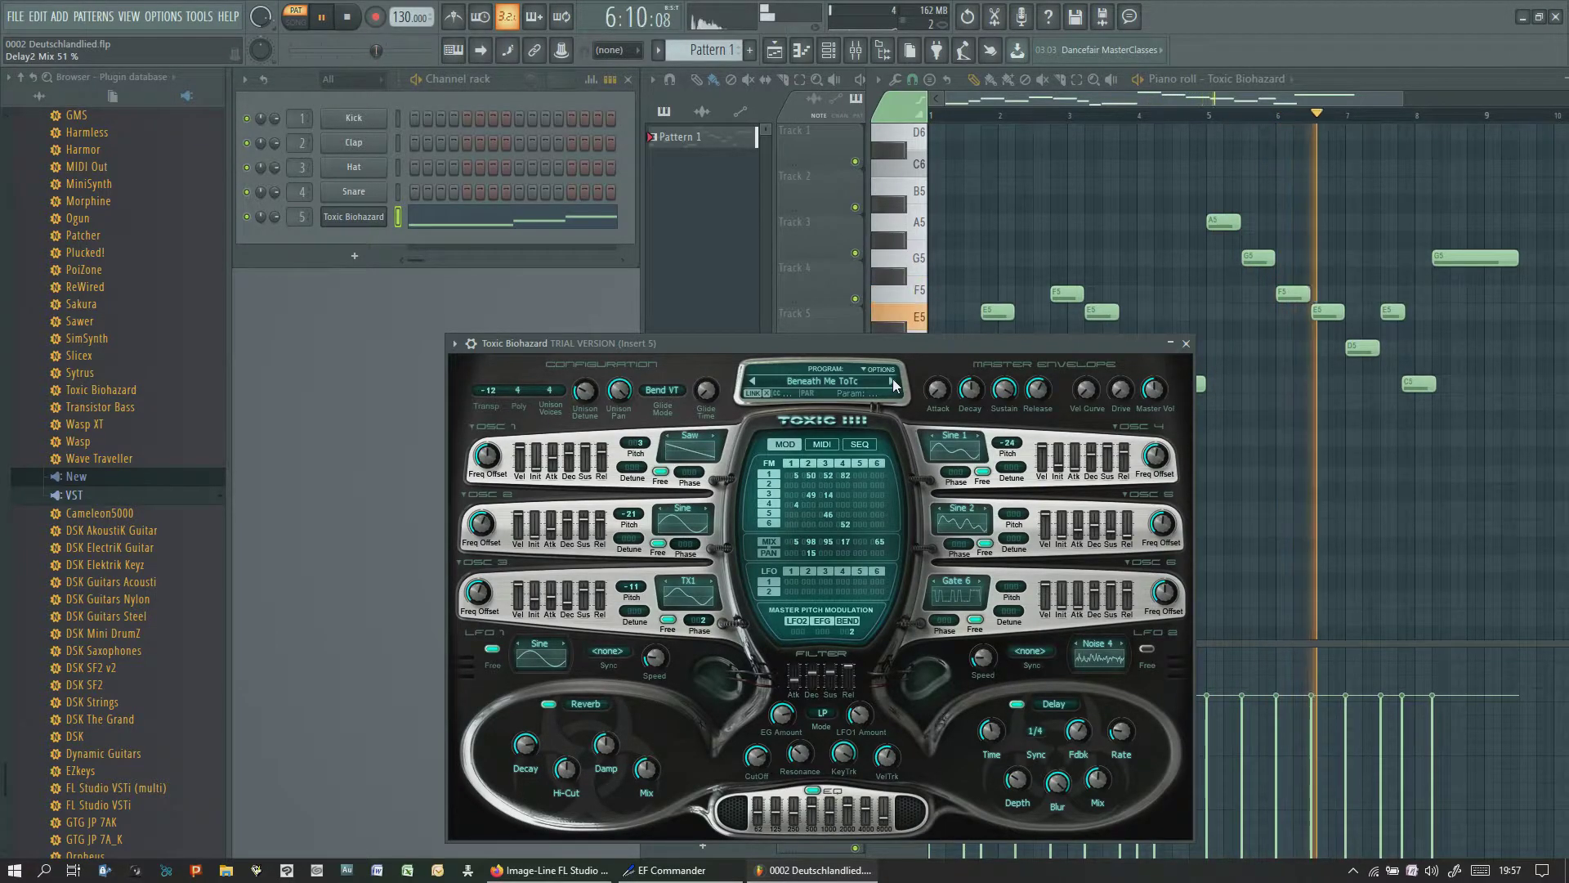
left_click(892, 381)
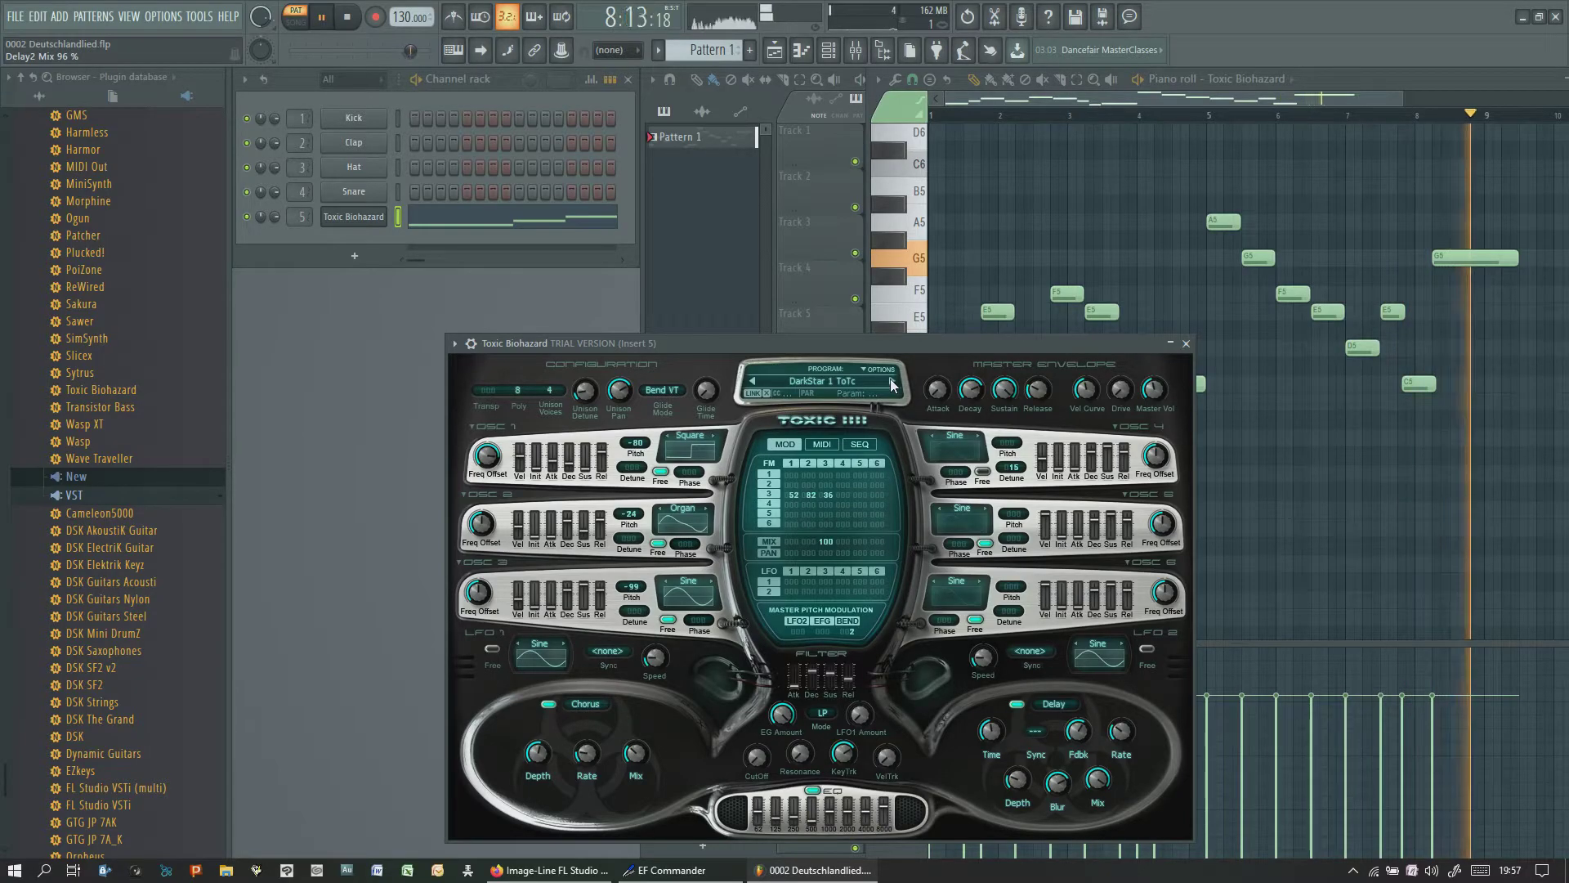
left_click(892, 385)
left_click(892, 384)
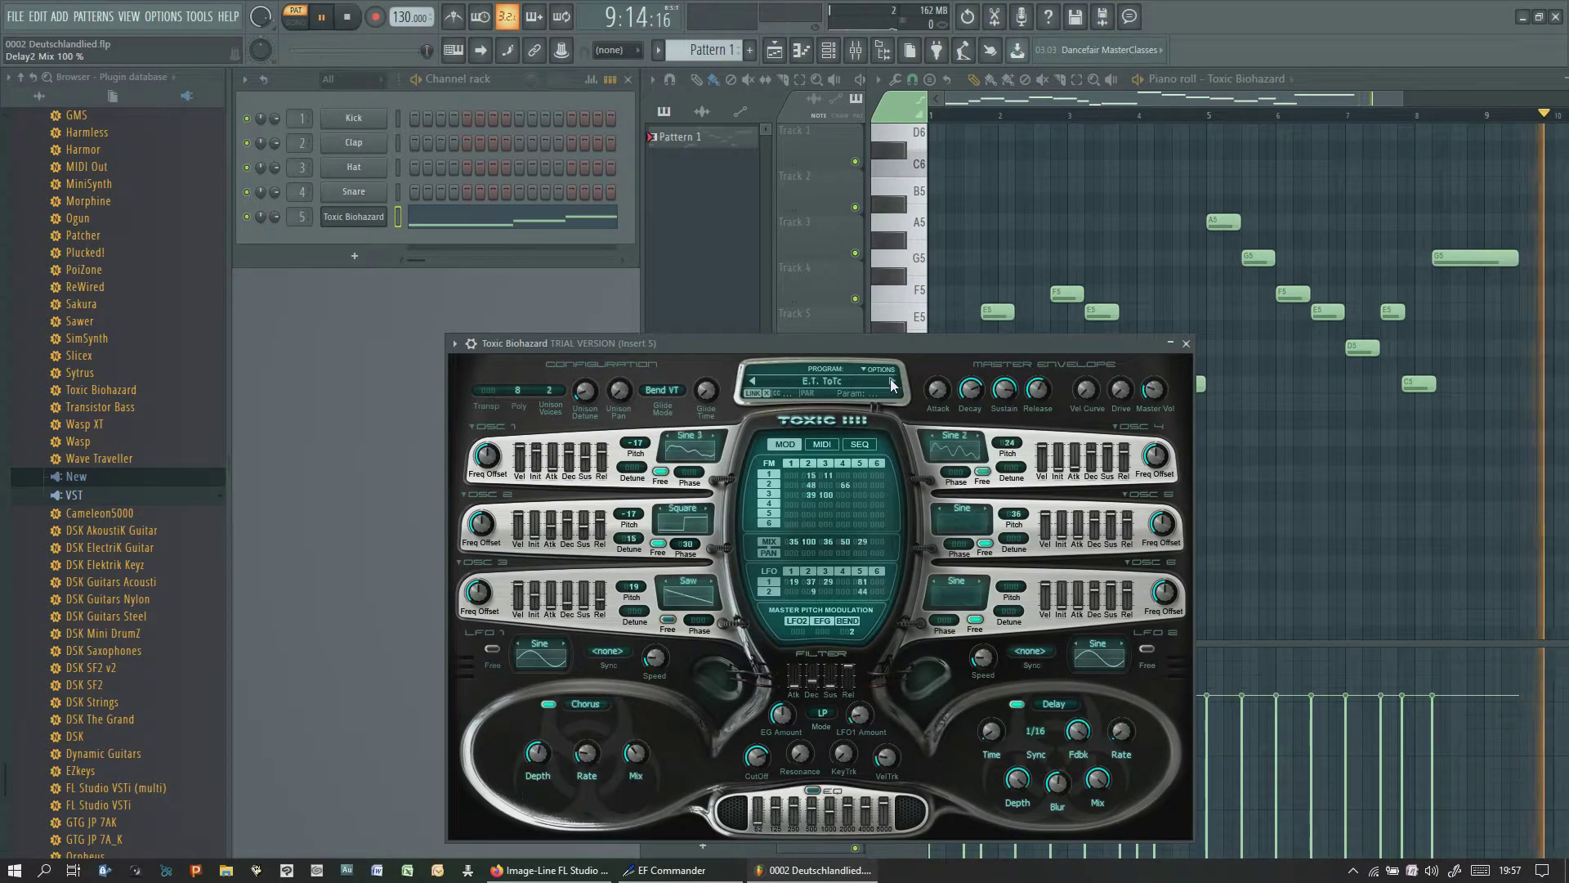
left_click(891, 384)
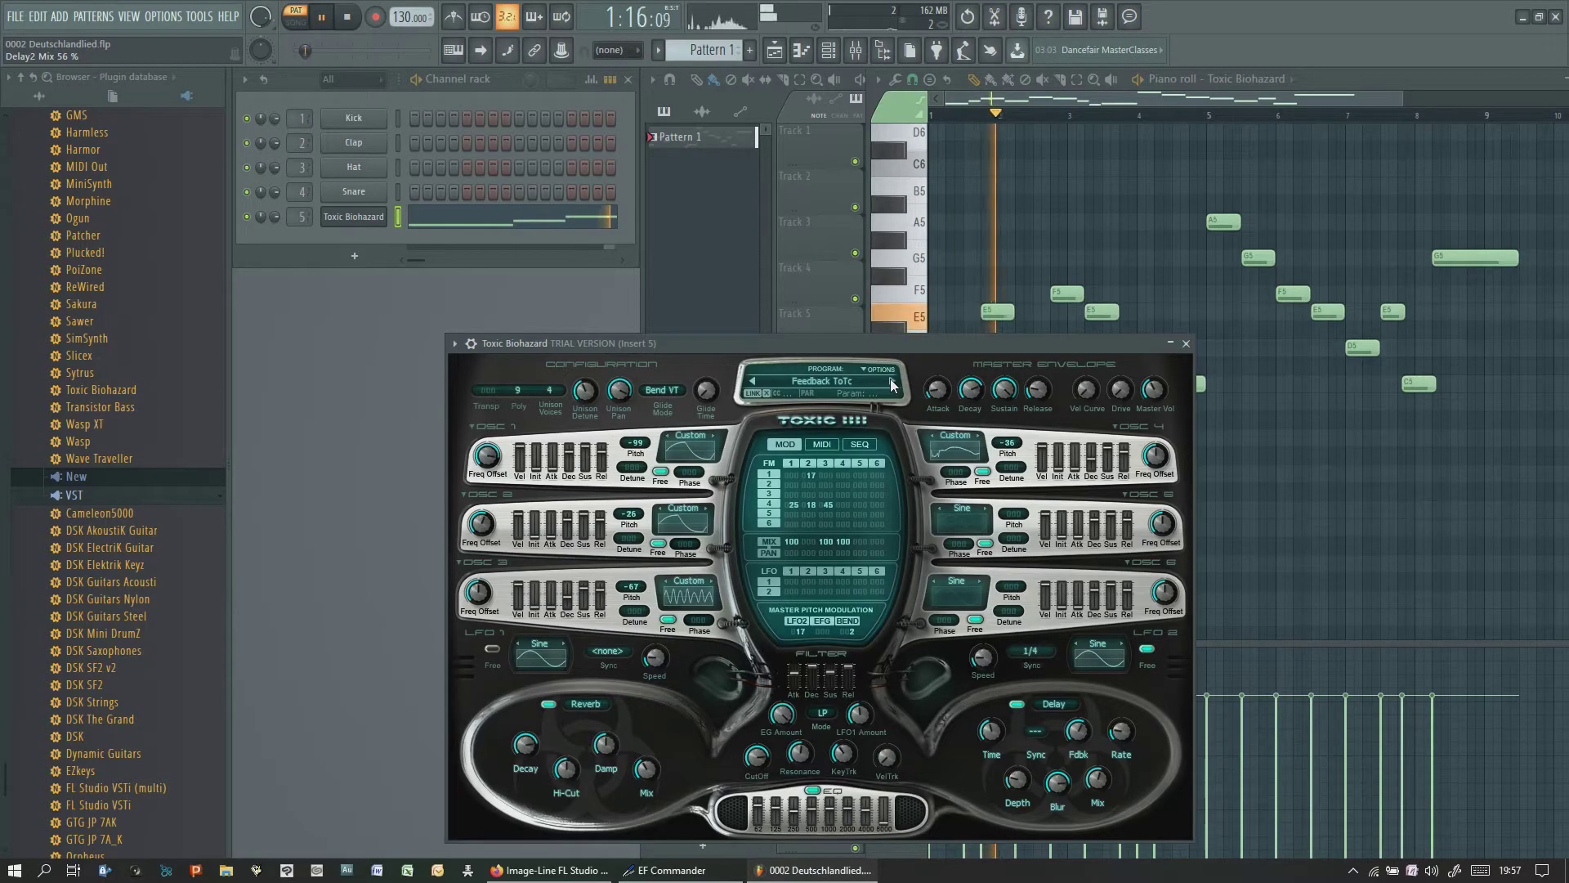
Audition the Toxic Biohazard presets Insects, Metallic, Oddity, Resonice FG, Stolen From Maxx and ToTal Darkness while Pattern 1 keeps playing
left_click(892, 384)
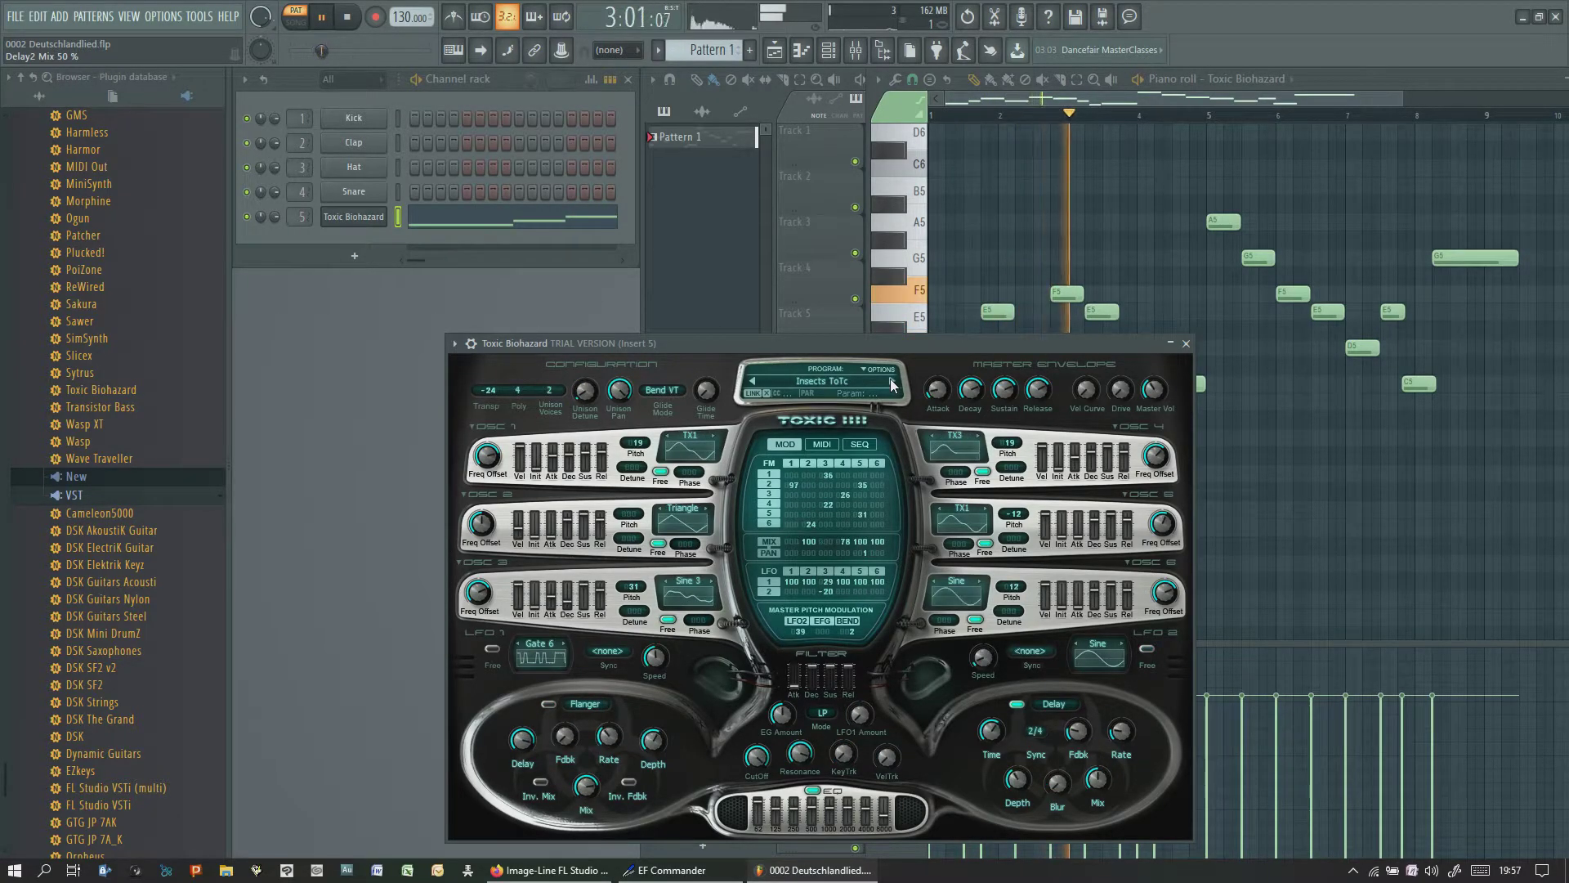
left_click(892, 384)
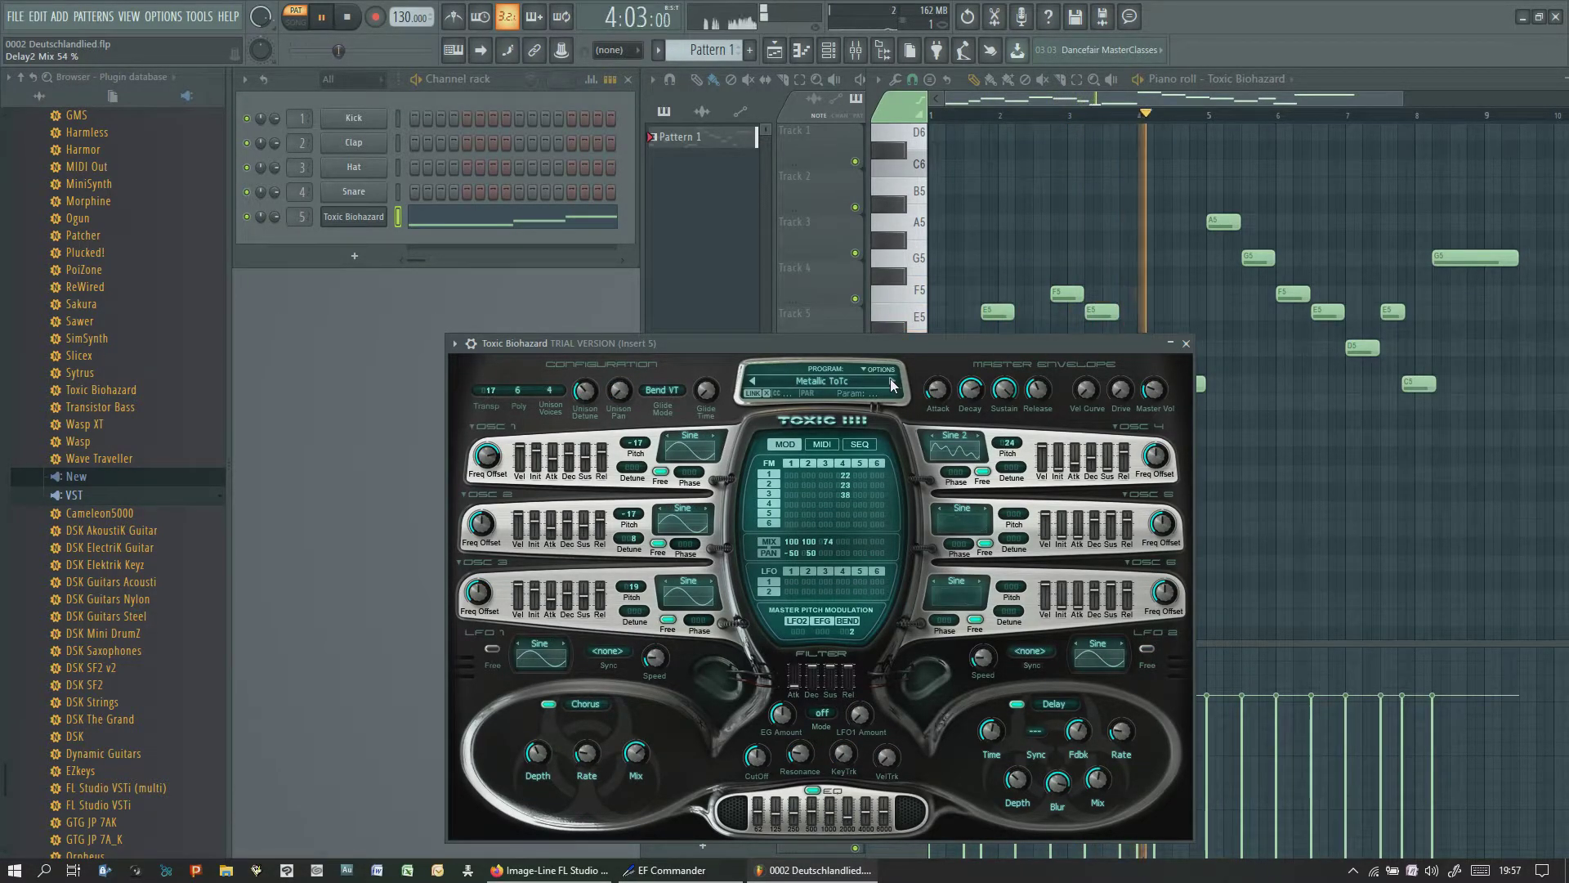
left_click(892, 384)
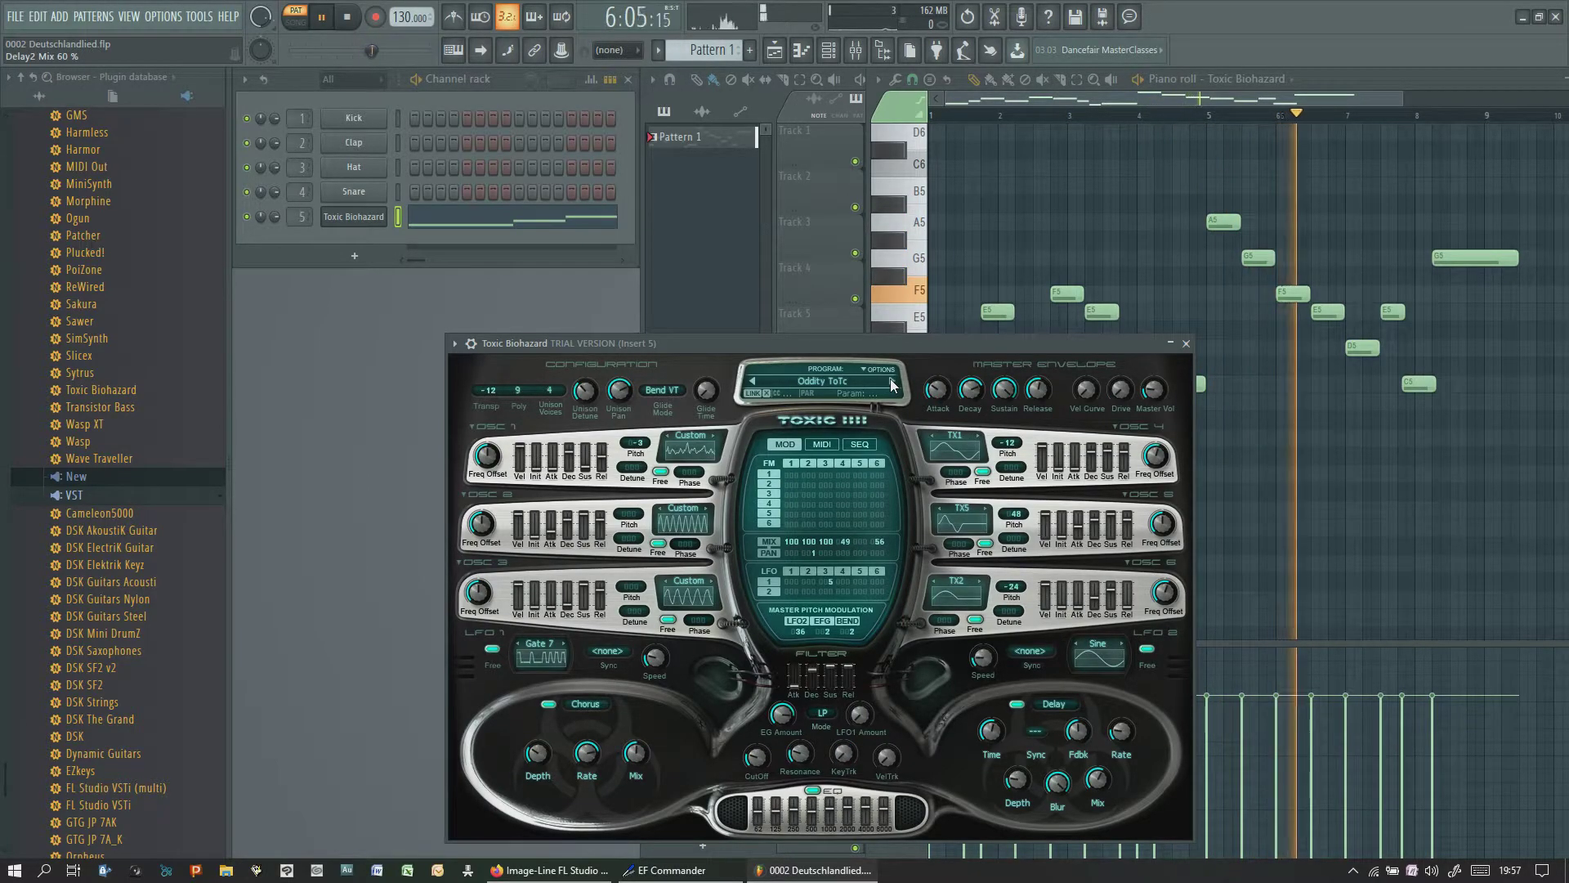
left_click(892, 384)
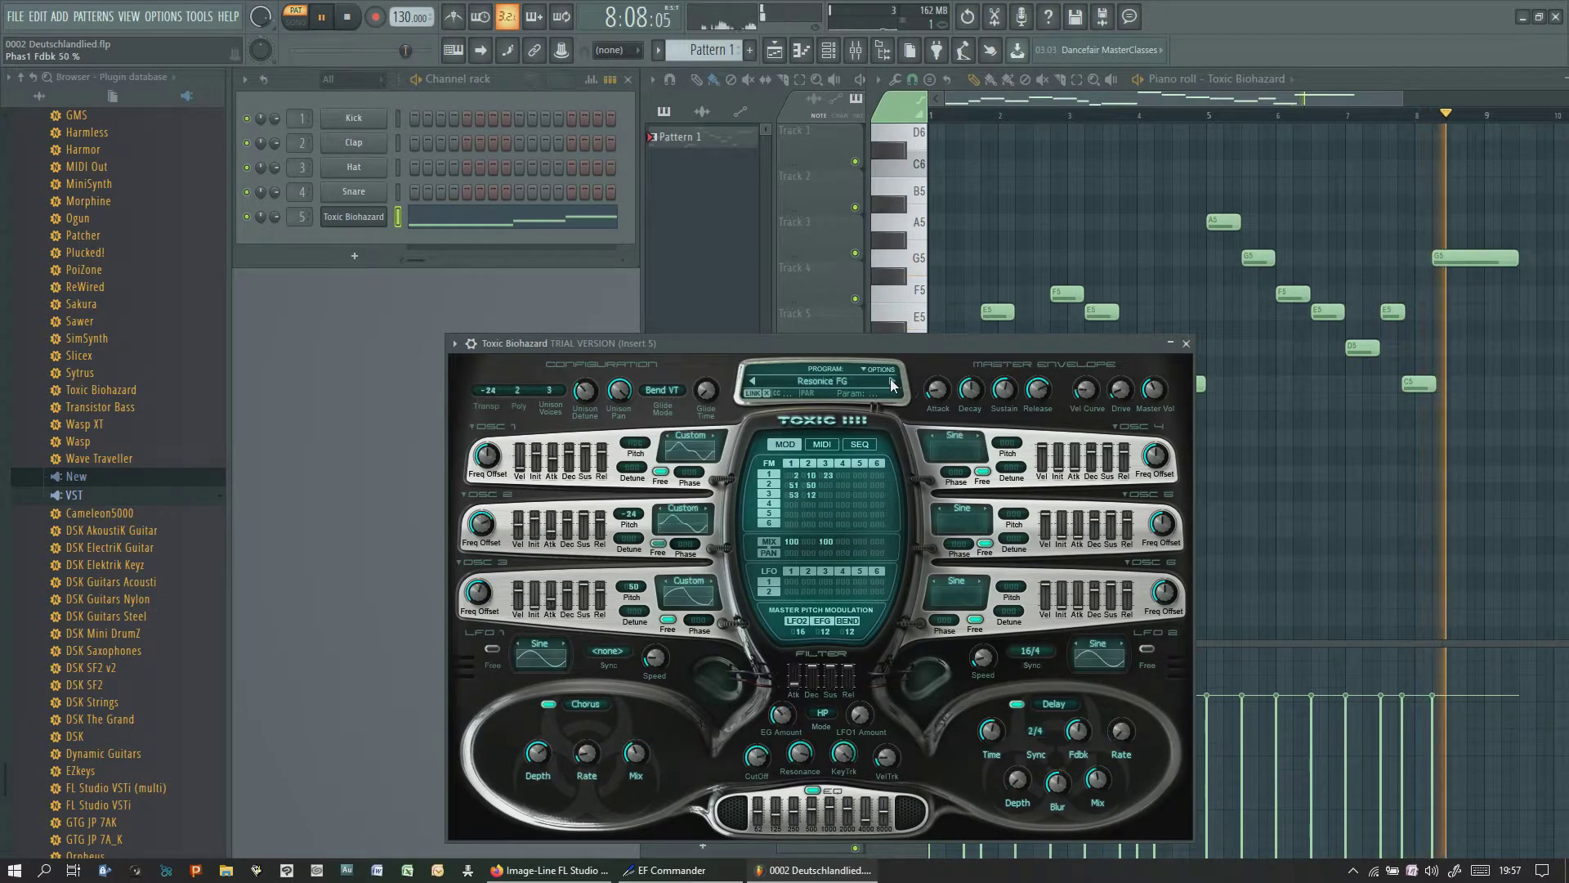
left_click(891, 385)
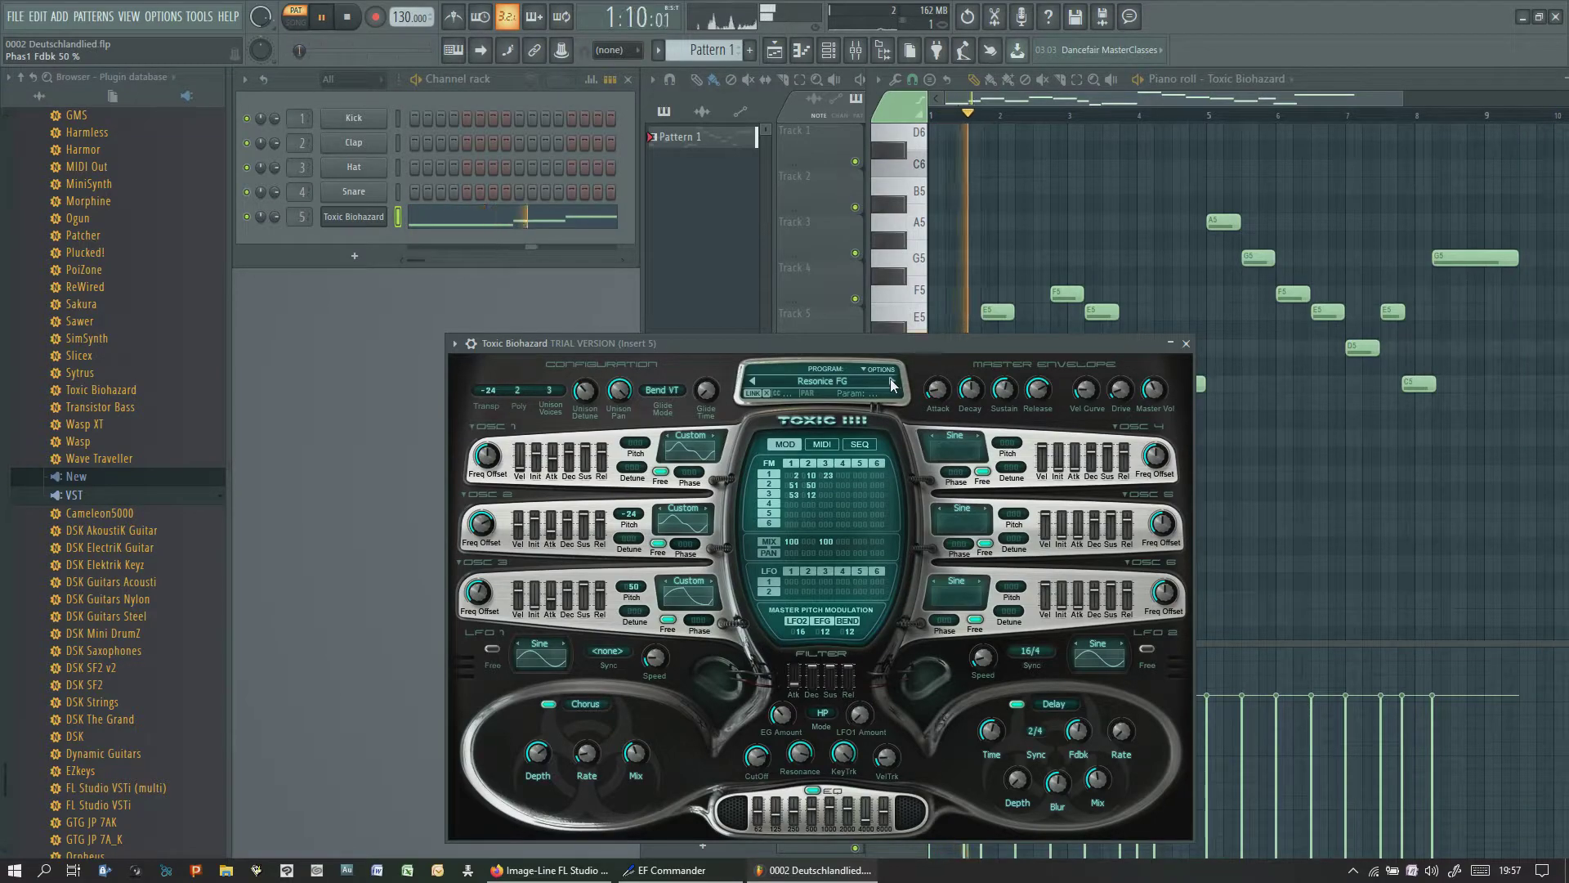
left_click(892, 384)
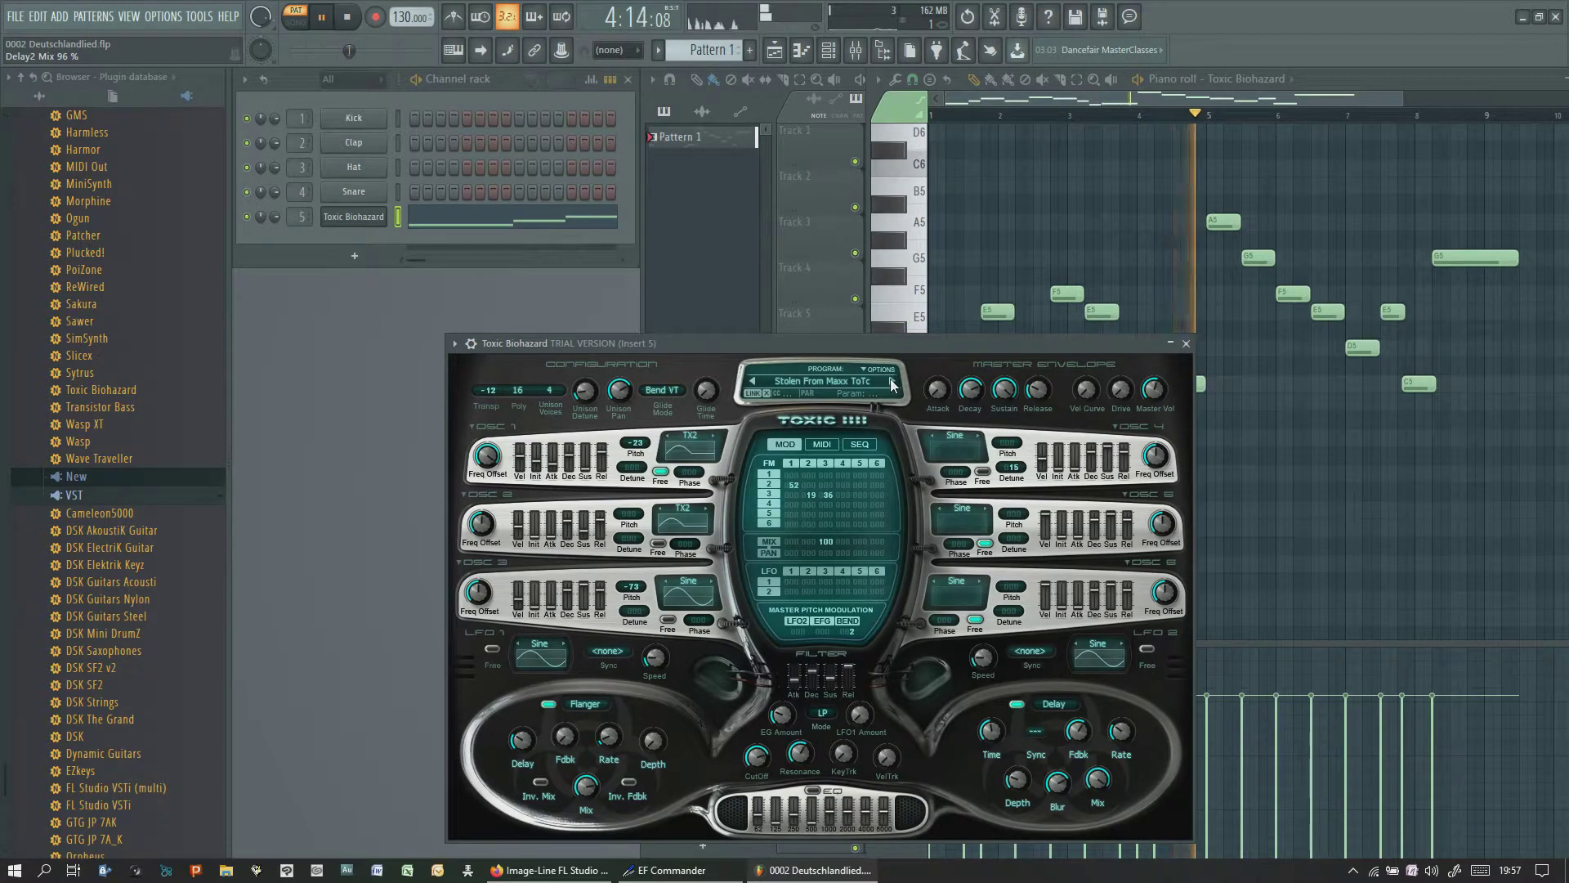
left_click(892, 384)
left_click(892, 384)
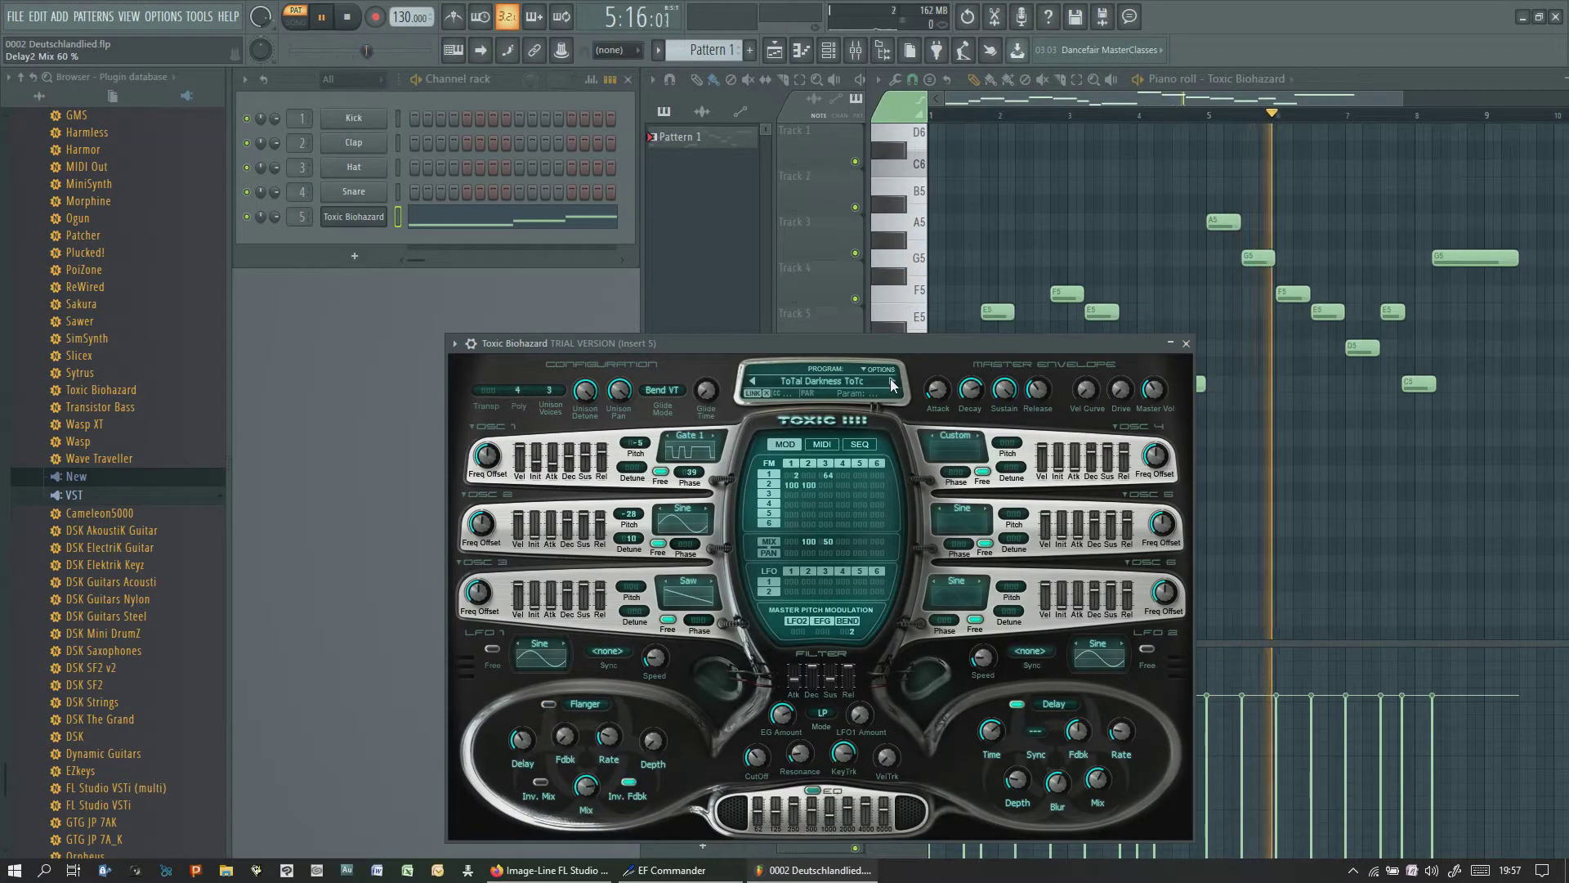
Audition the Toxic Biohazard presets Universe and Unstable FM, stop playback and close the instrument's window
left_click(891, 384)
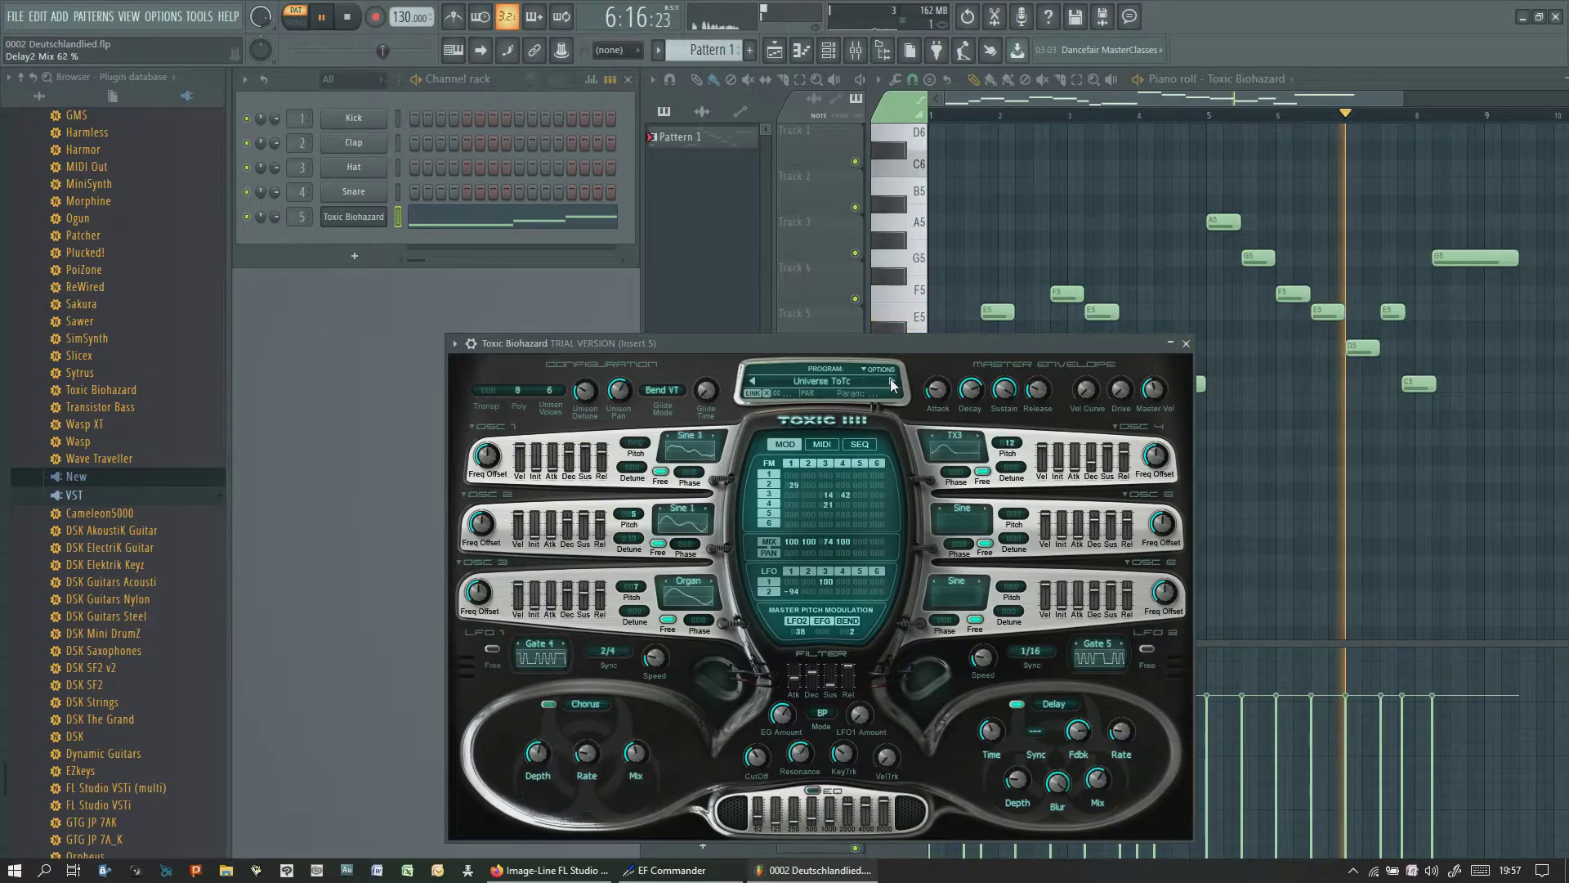
left_click(892, 385)
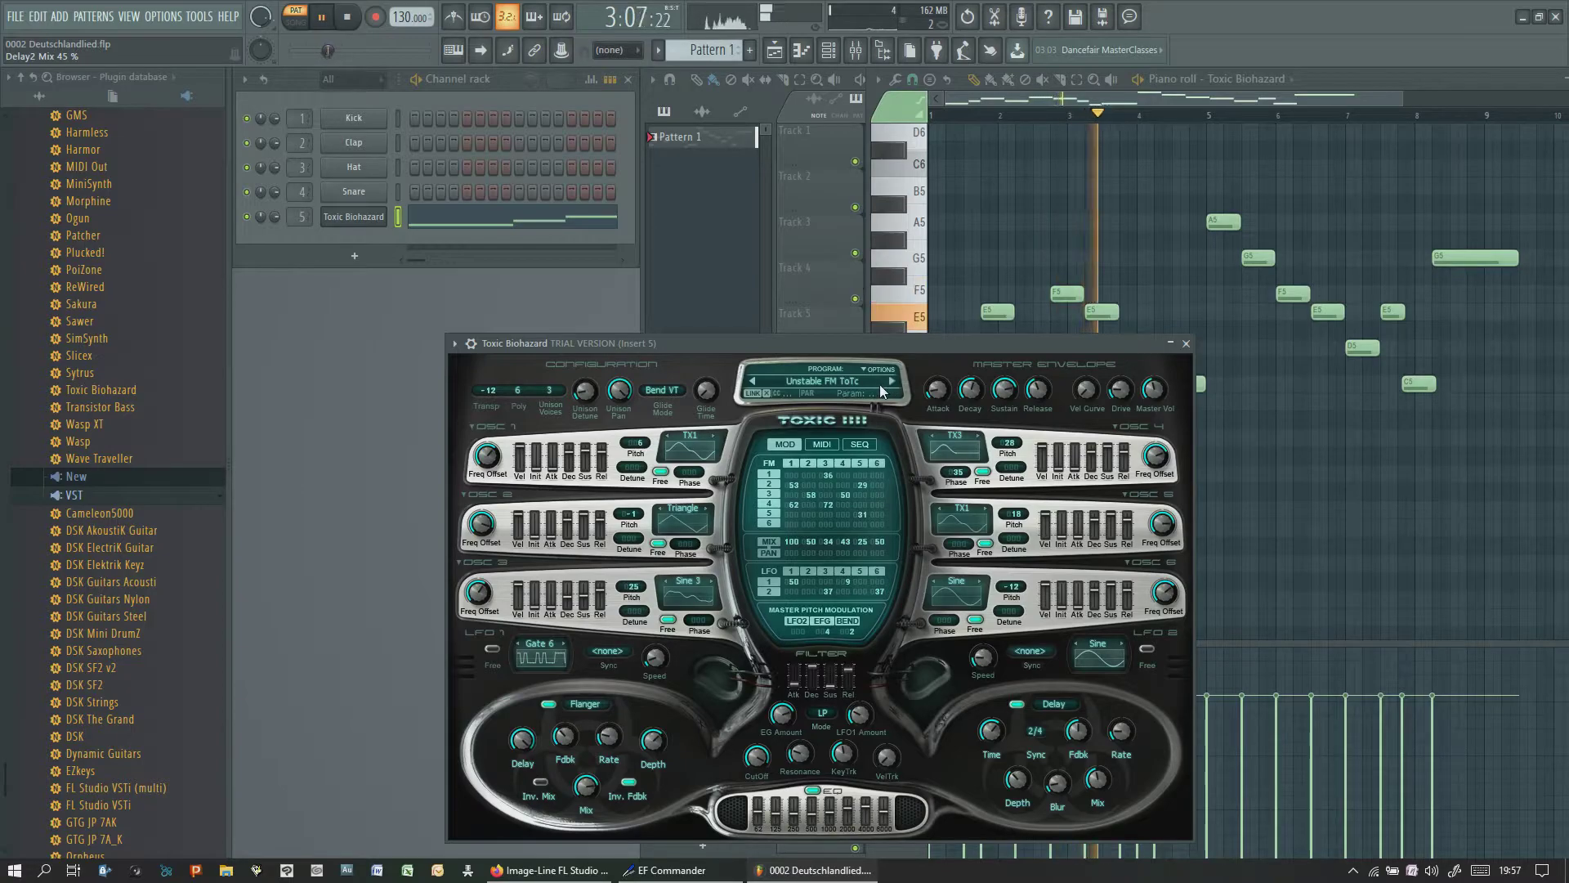
key("space")
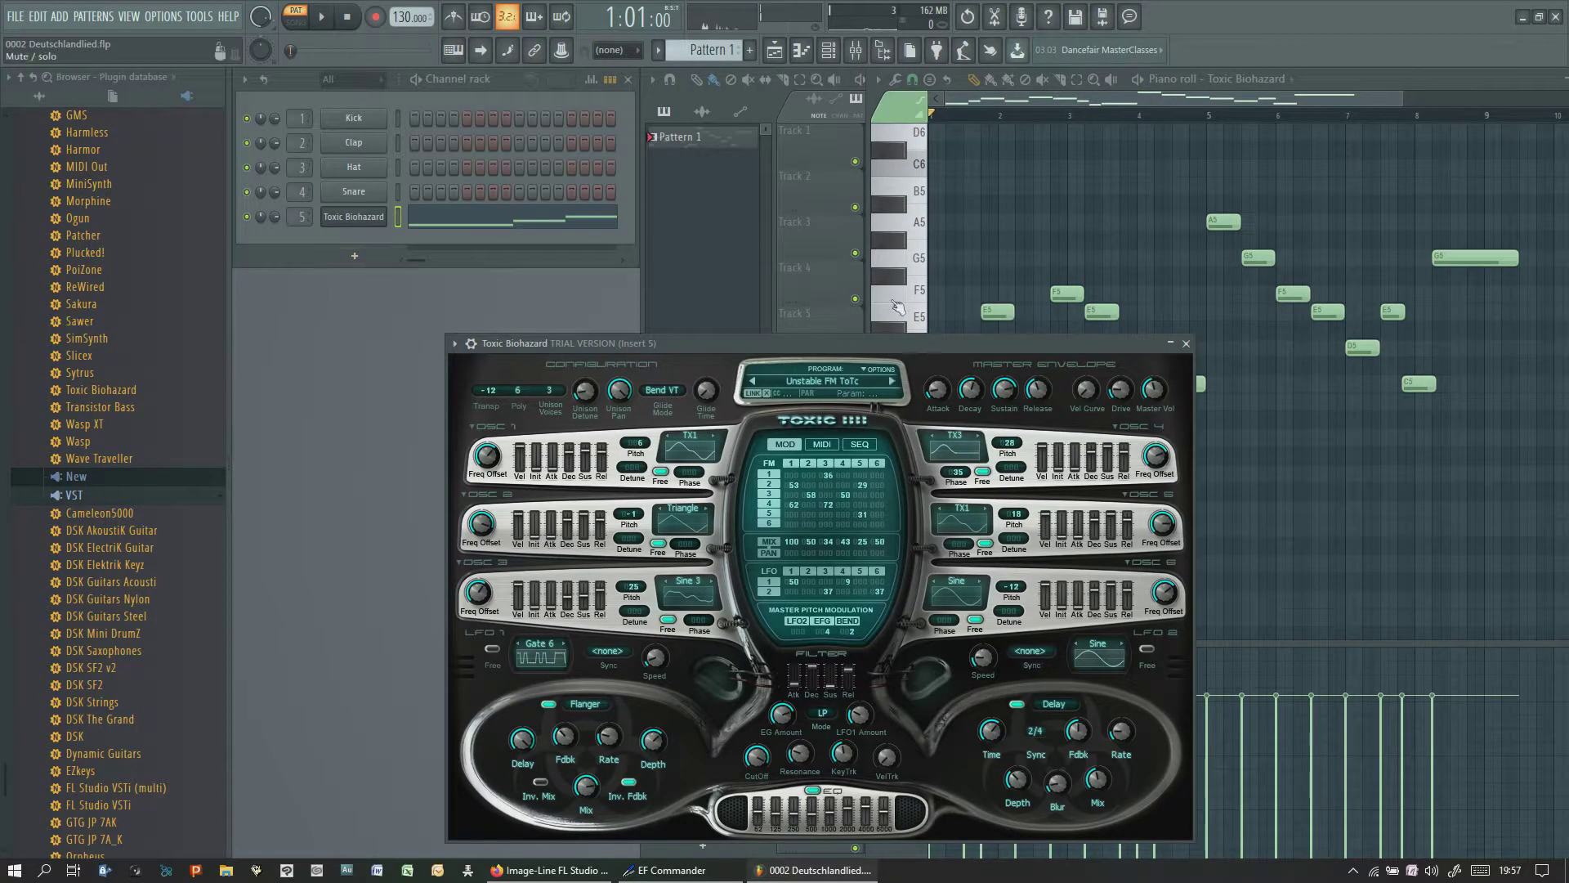
left_click(357, 224)
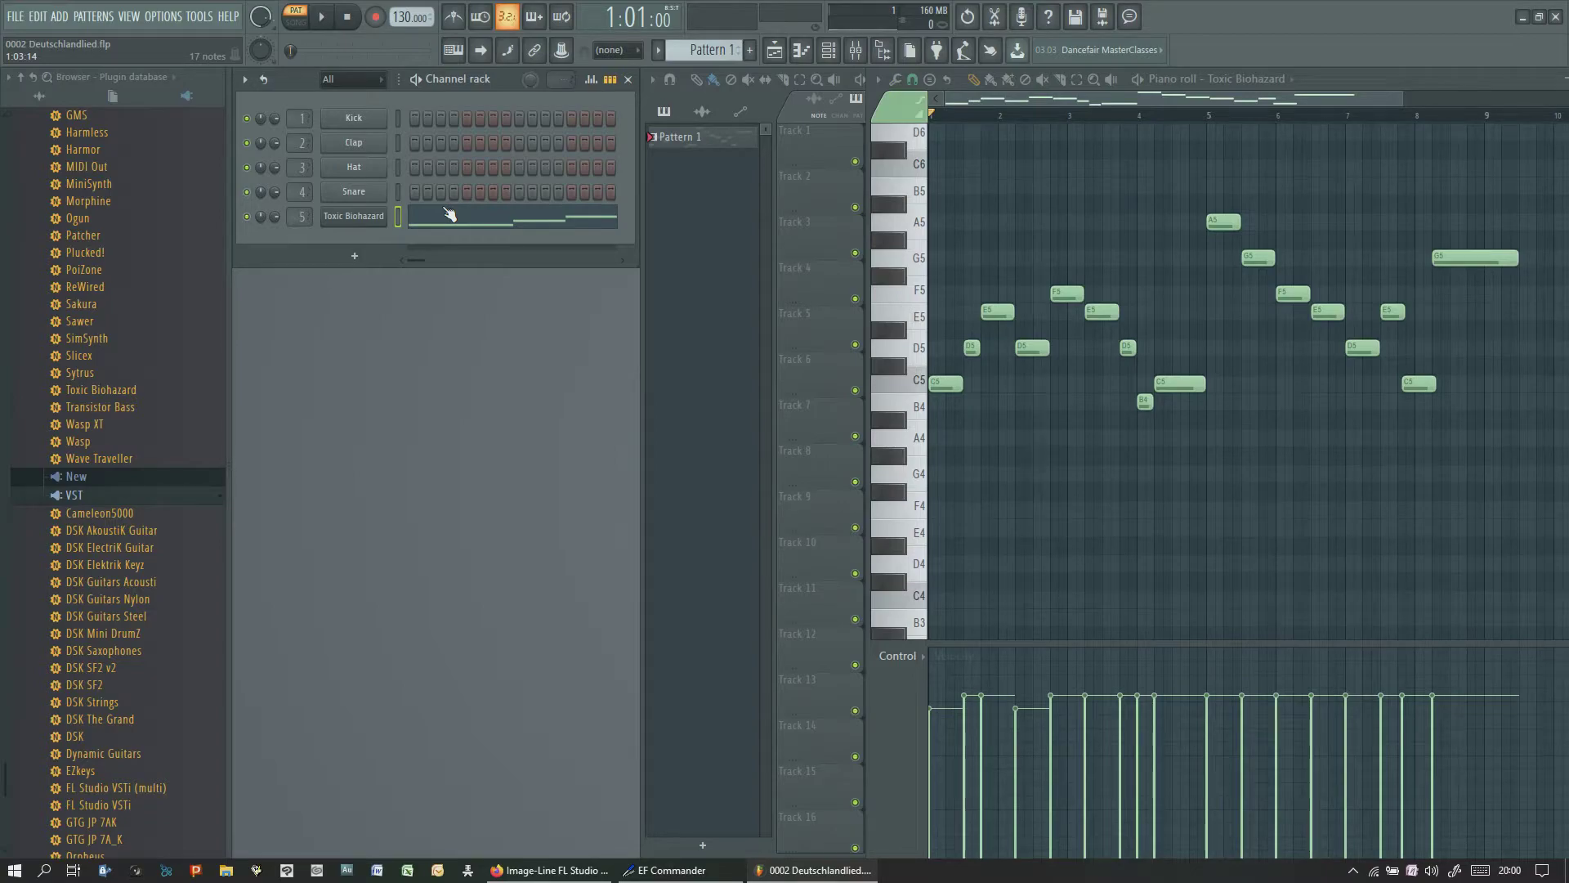
Replace the Toxic Biohazard instrument on channel 5 with FLEX and reposition its window
left_click(366, 222)
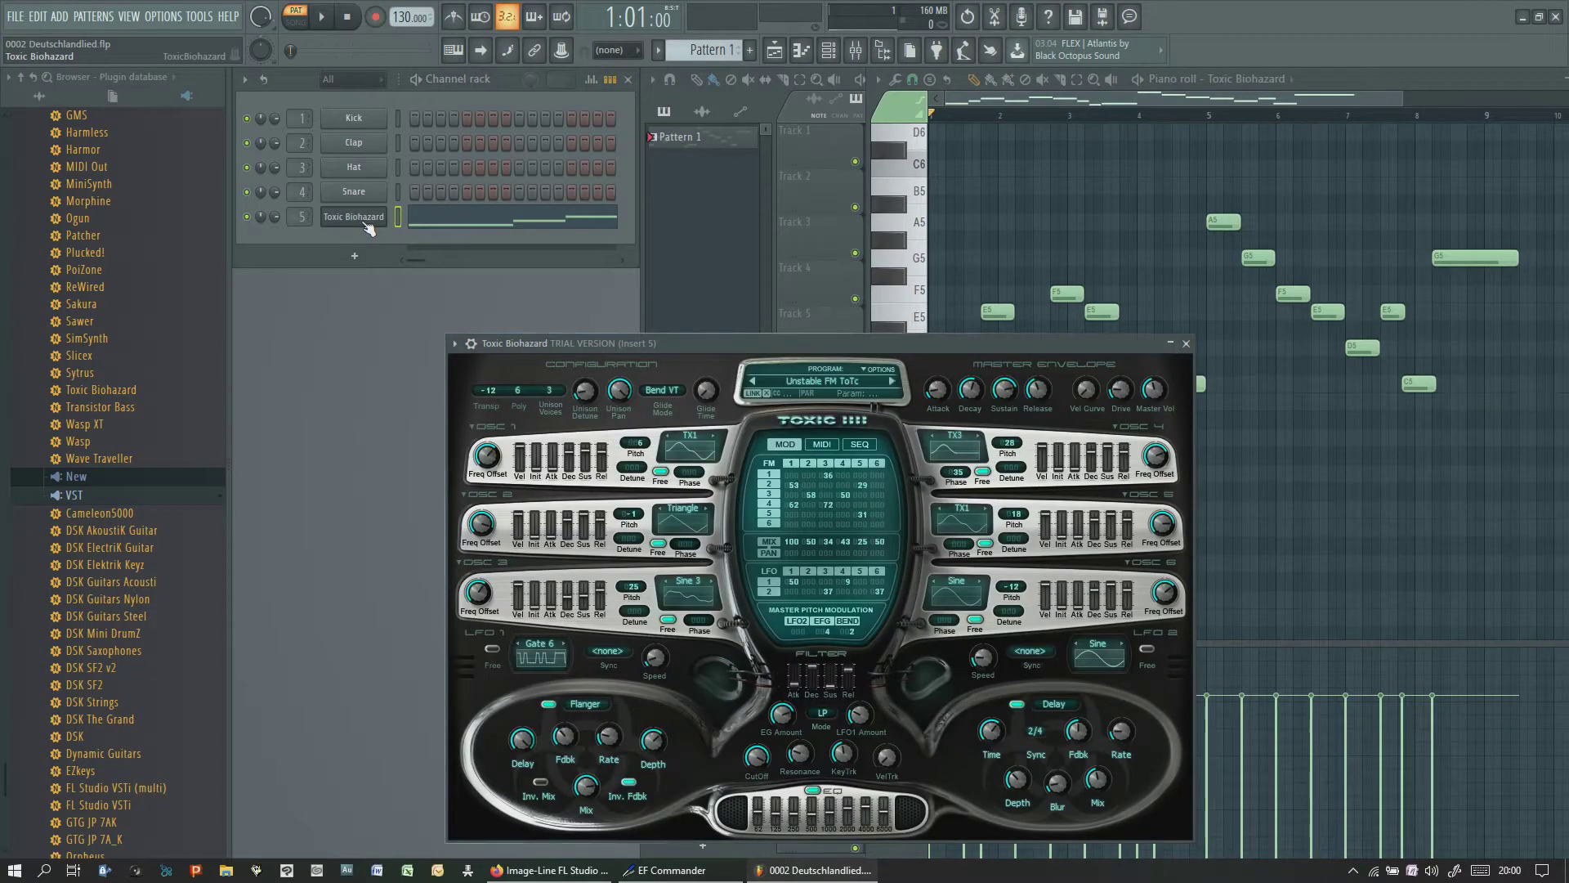
right_click(365, 217)
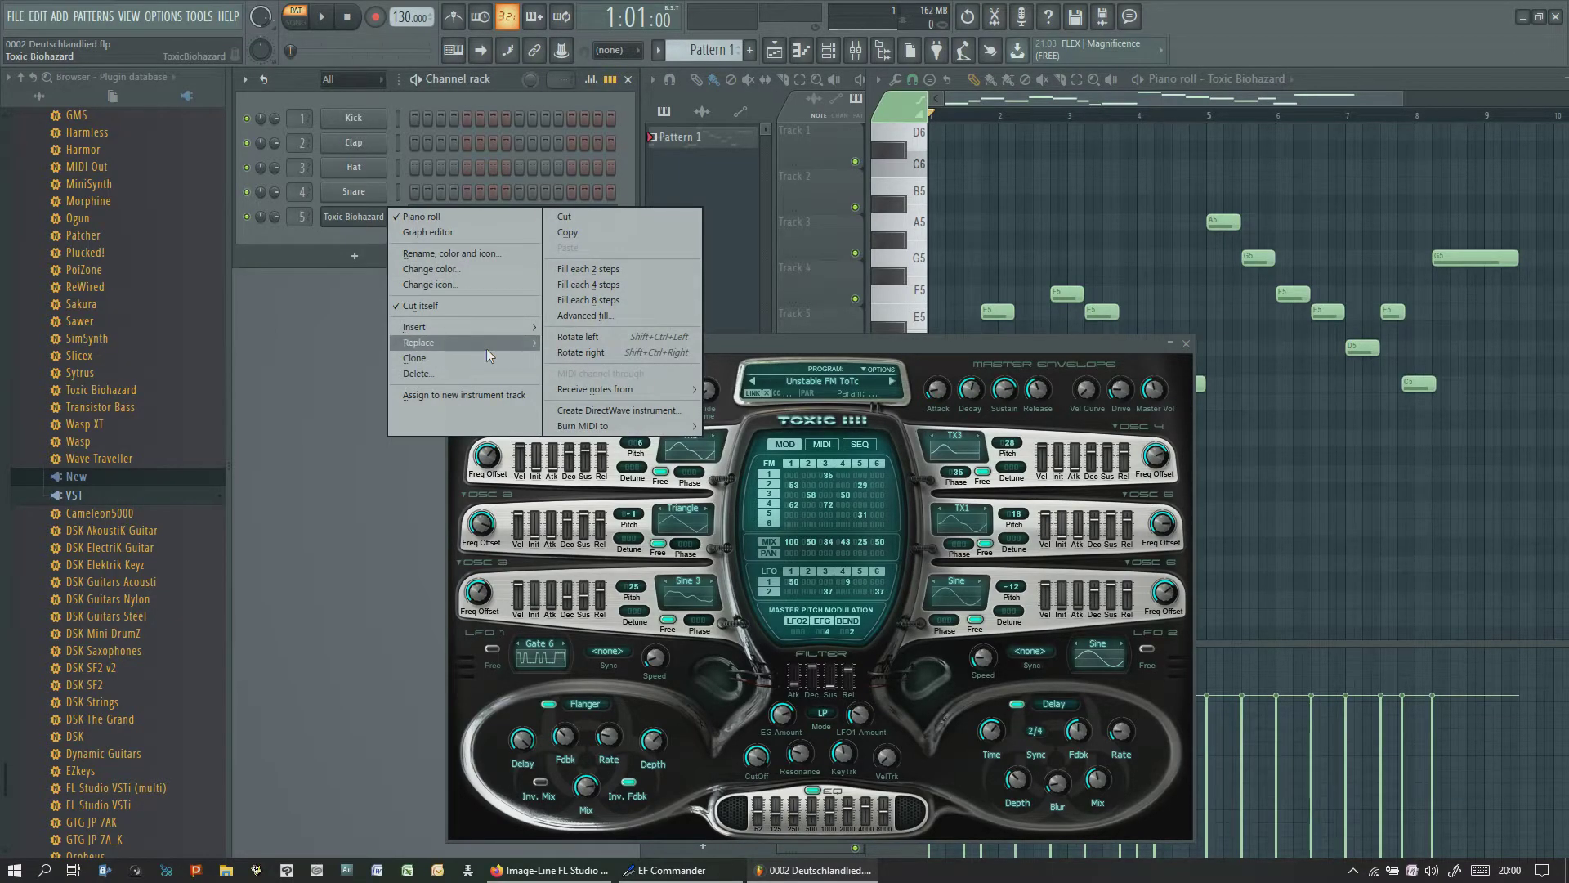
mouse_move(484, 347)
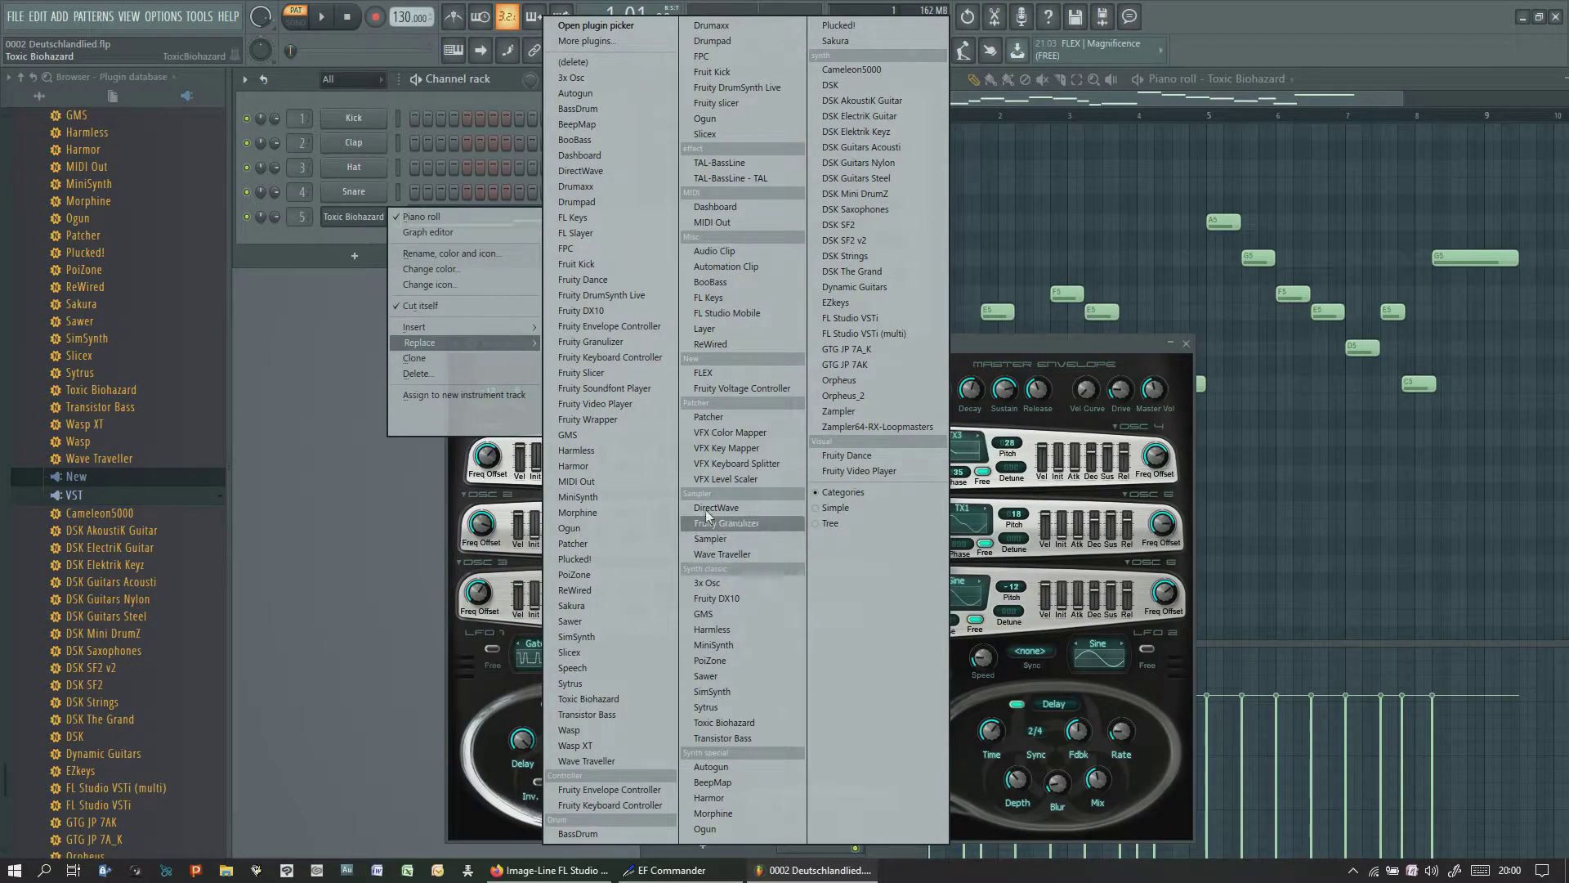
left_click(714, 376)
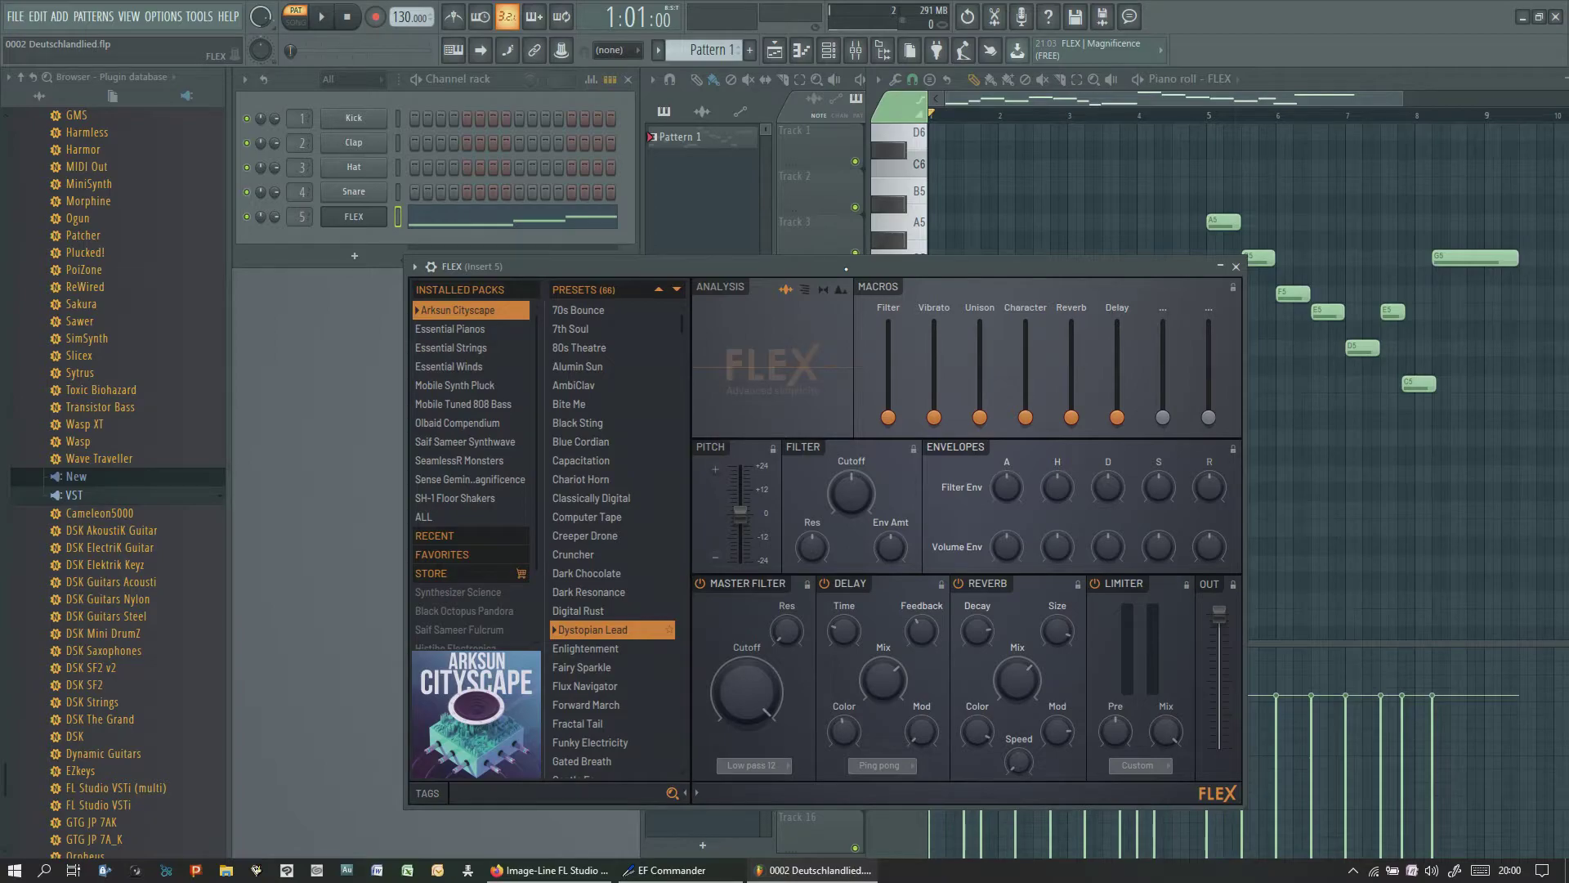
left_click_drag(1080, 266, 909, 449)
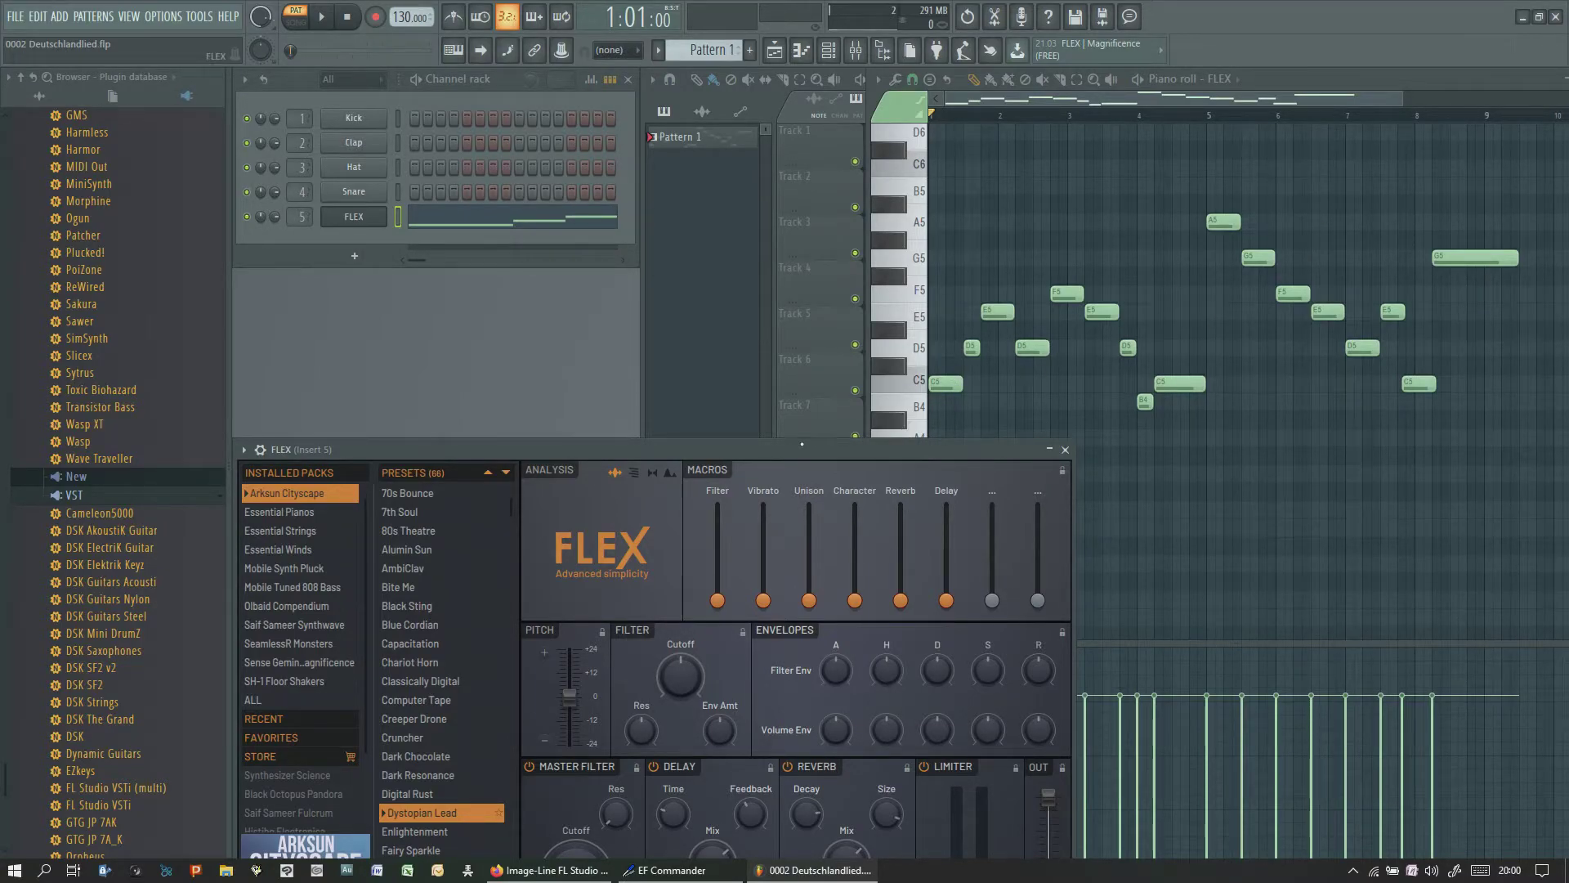
left_click_drag(798, 450, 997, 252)
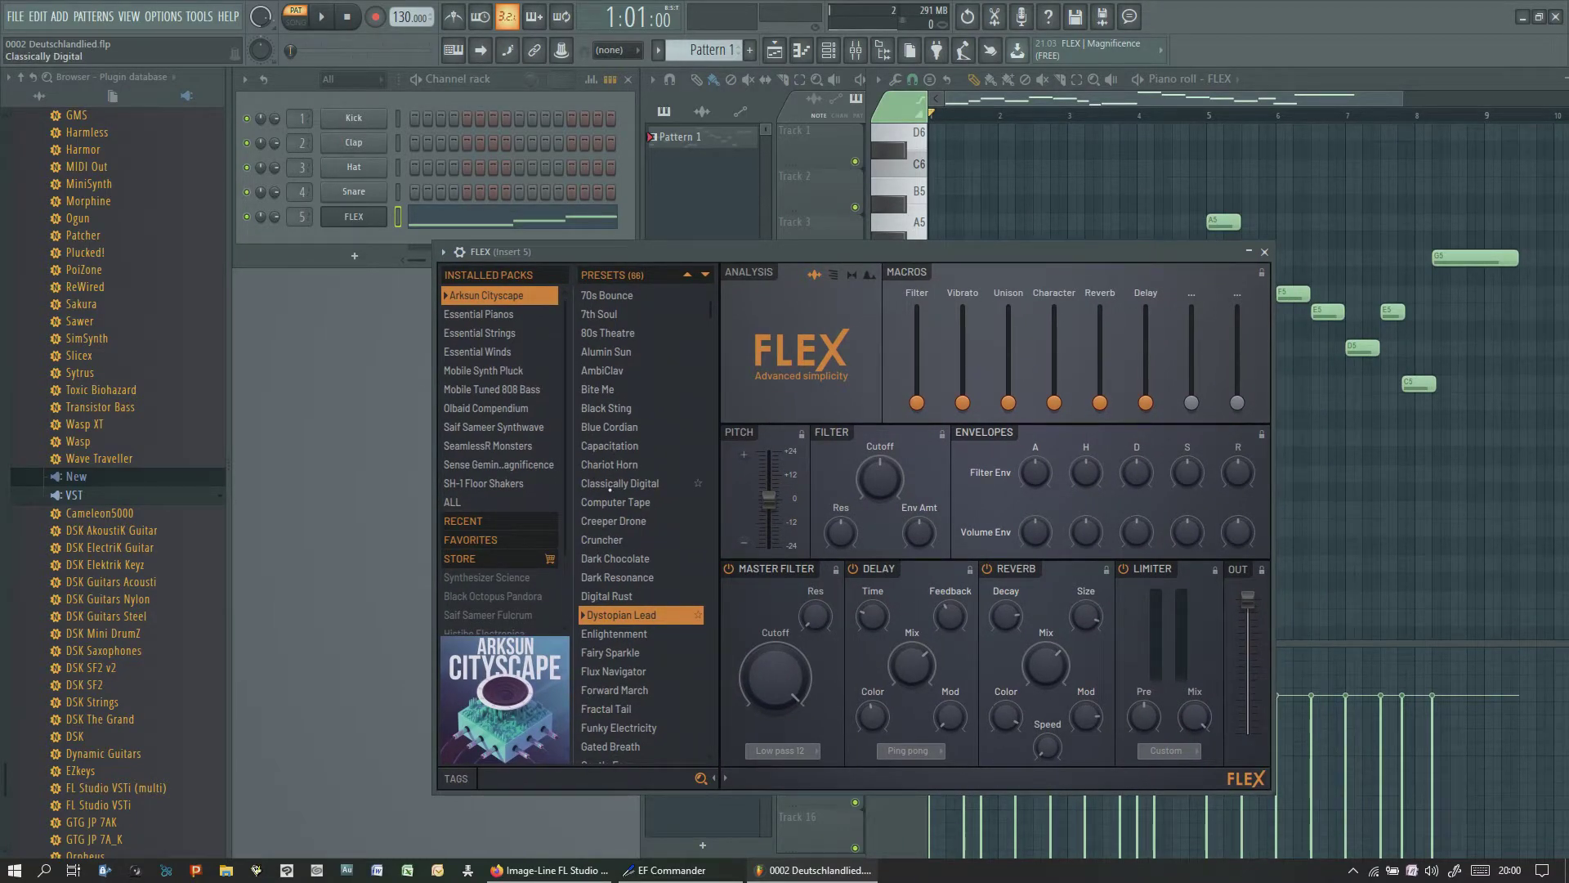
Browse the preset lists of FLEX's Mobile Synth Pluck, Saif Sameer Synthwave, Olbaid Compendium and Mobile Tuned 808 Bass packs
left_click(477, 374)
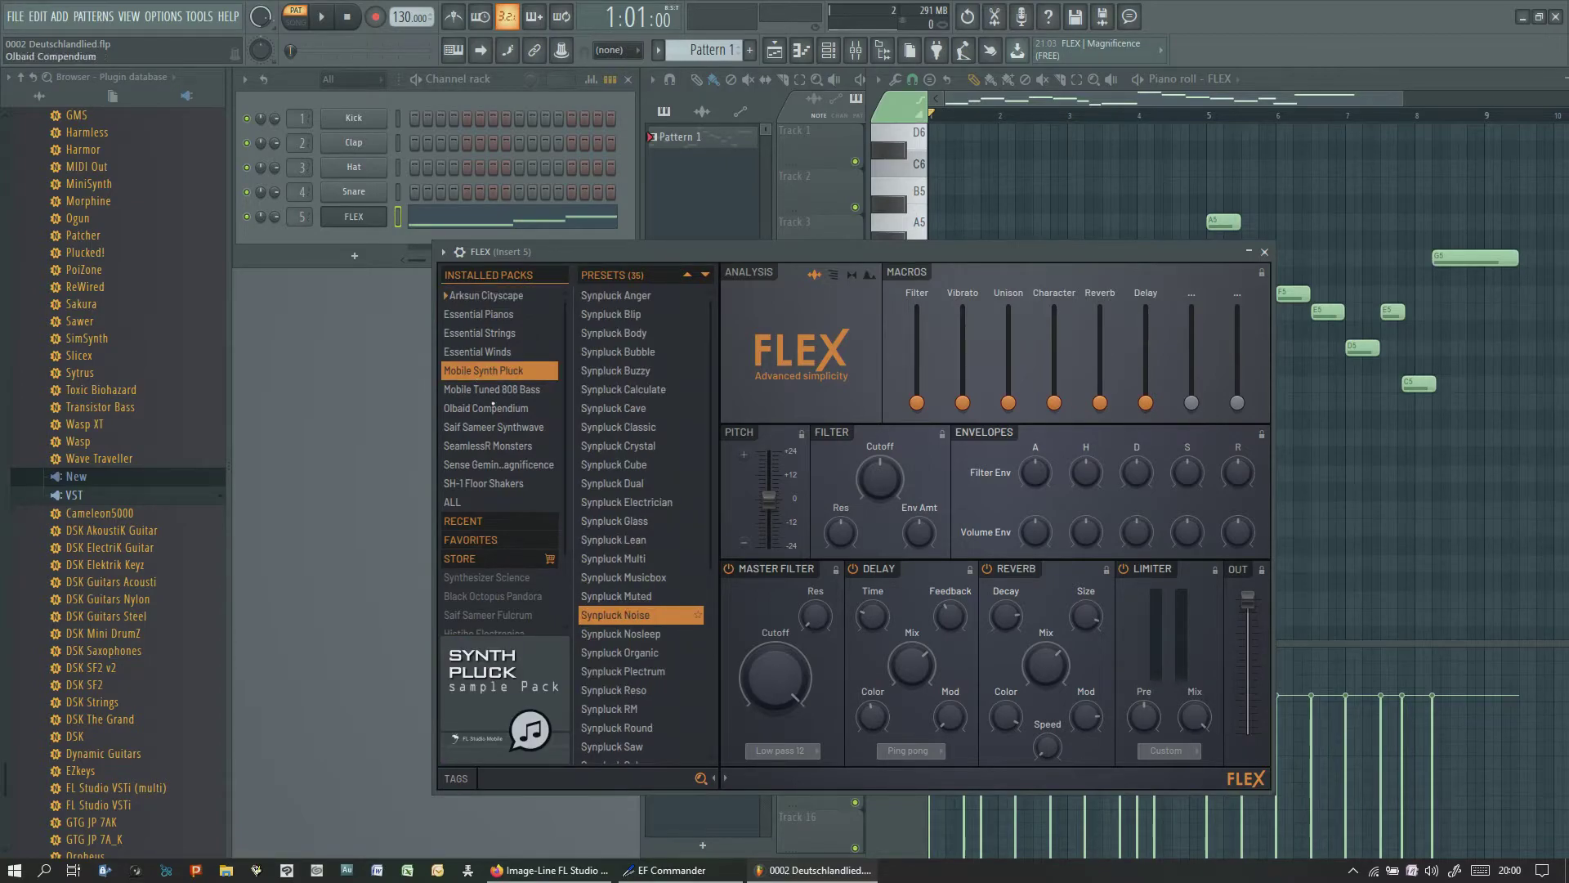
left_click(498, 431)
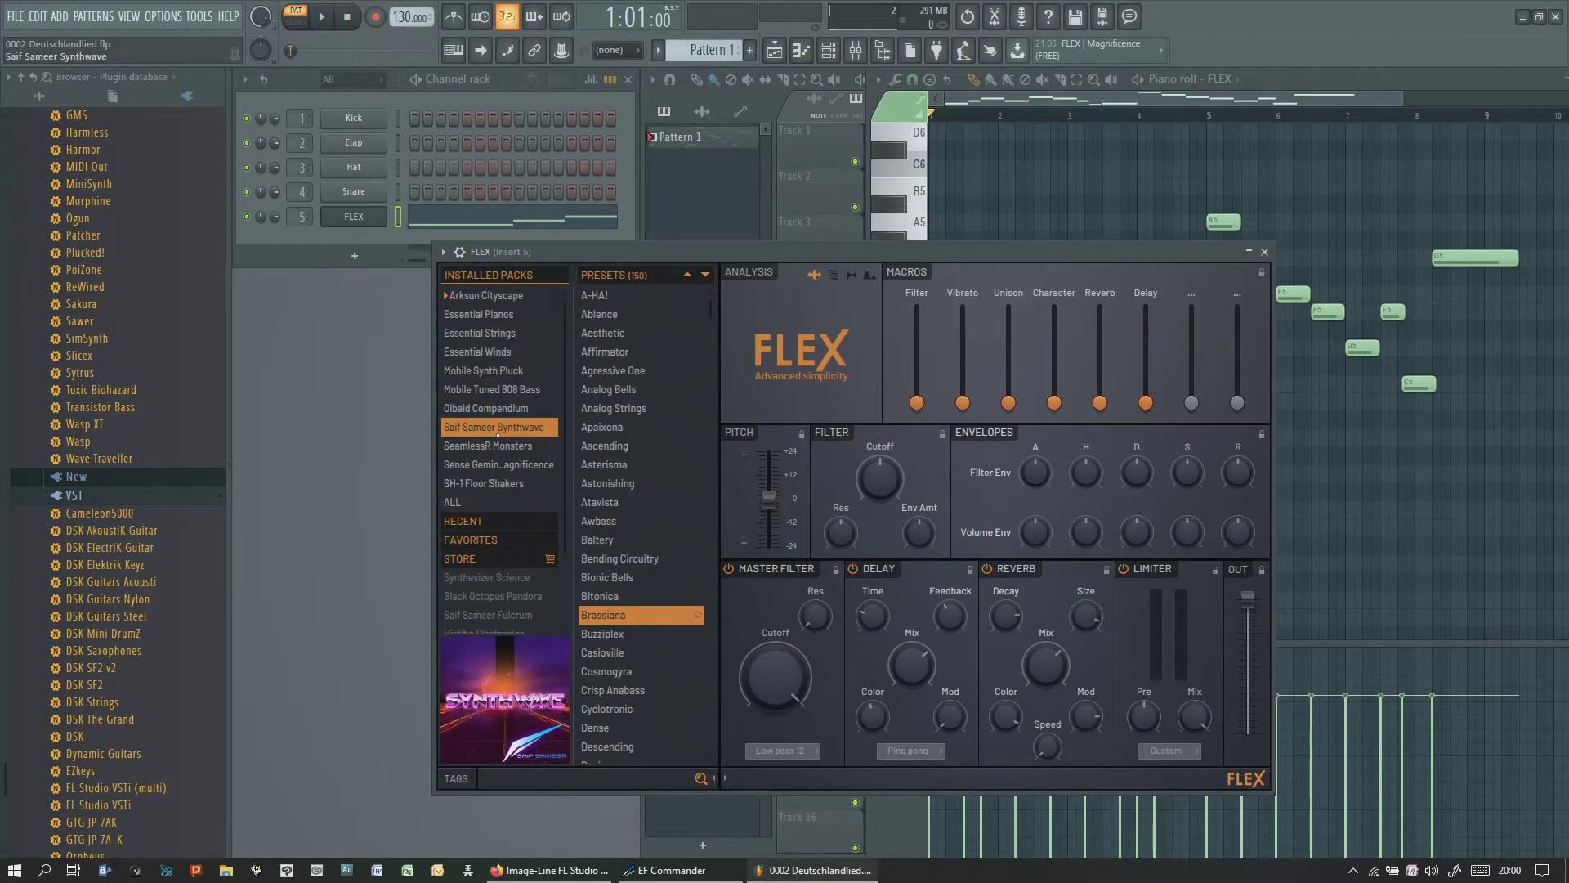
left_click(500, 409)
left_click(504, 391)
left_click(504, 372)
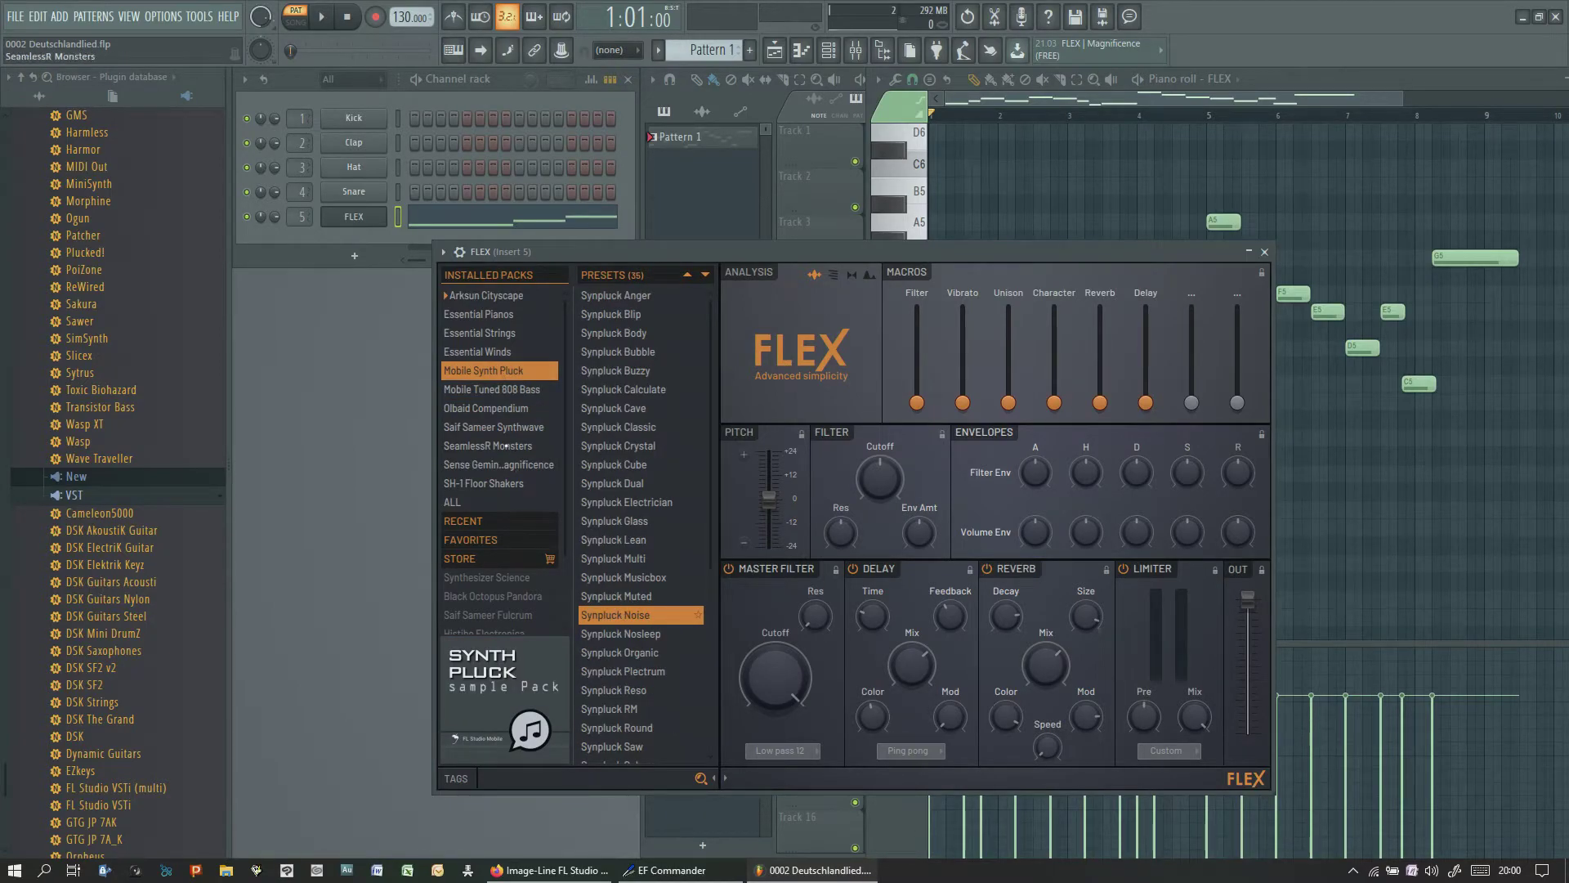
Play Pattern 1 while auditioning the SeamlessR Monsters presets Creaturock, Crowave, Digitalzilla, Electric Predator and Elementalynx, and stop playback
left_click(503, 446)
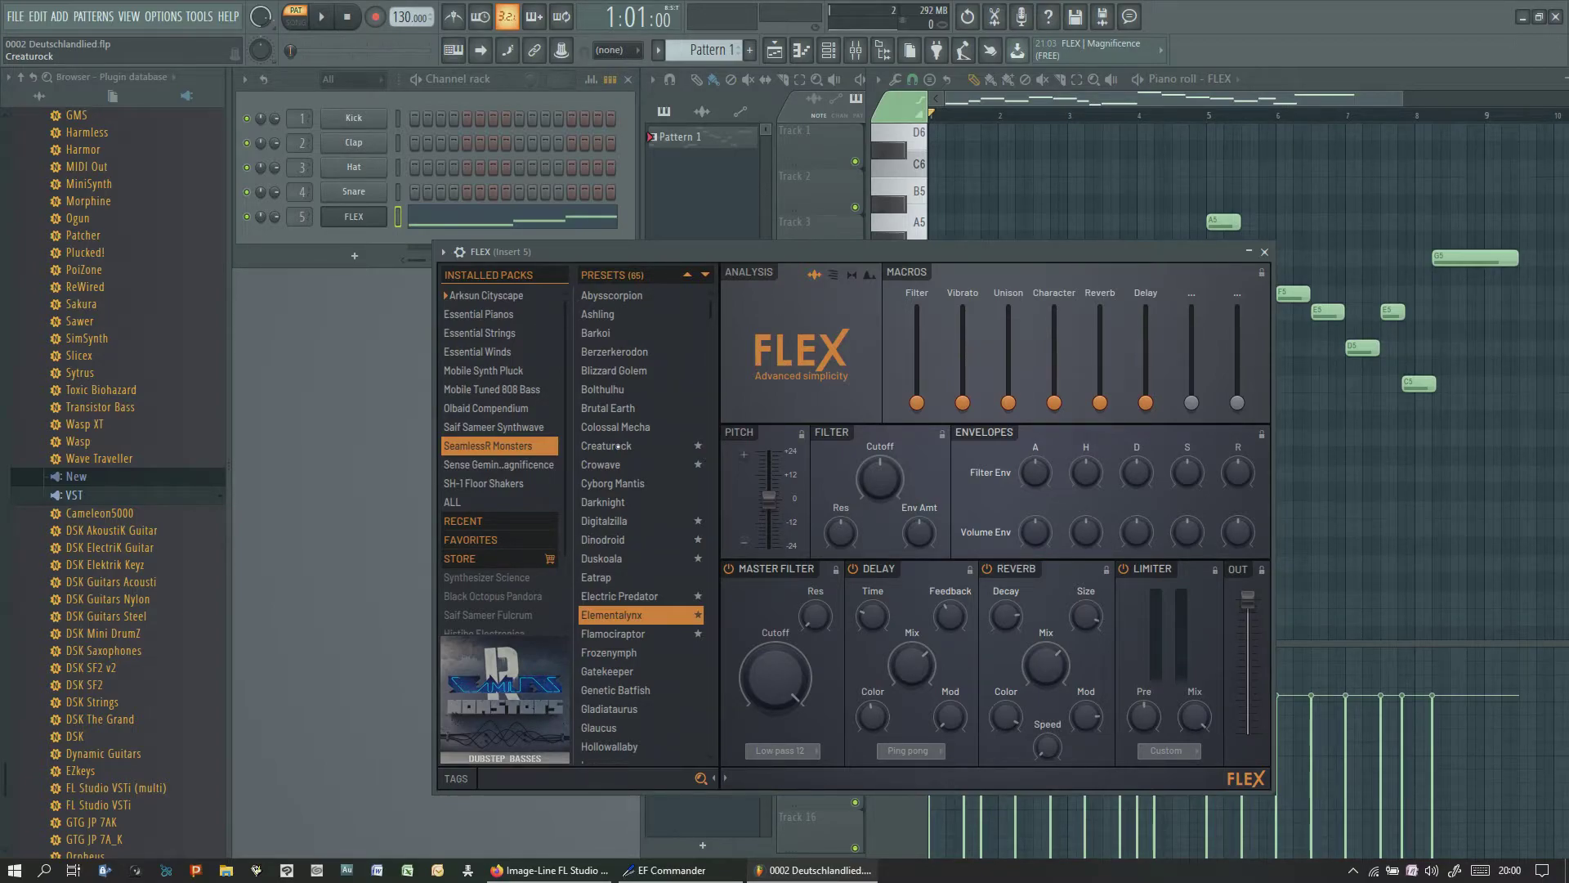
left_click(619, 446)
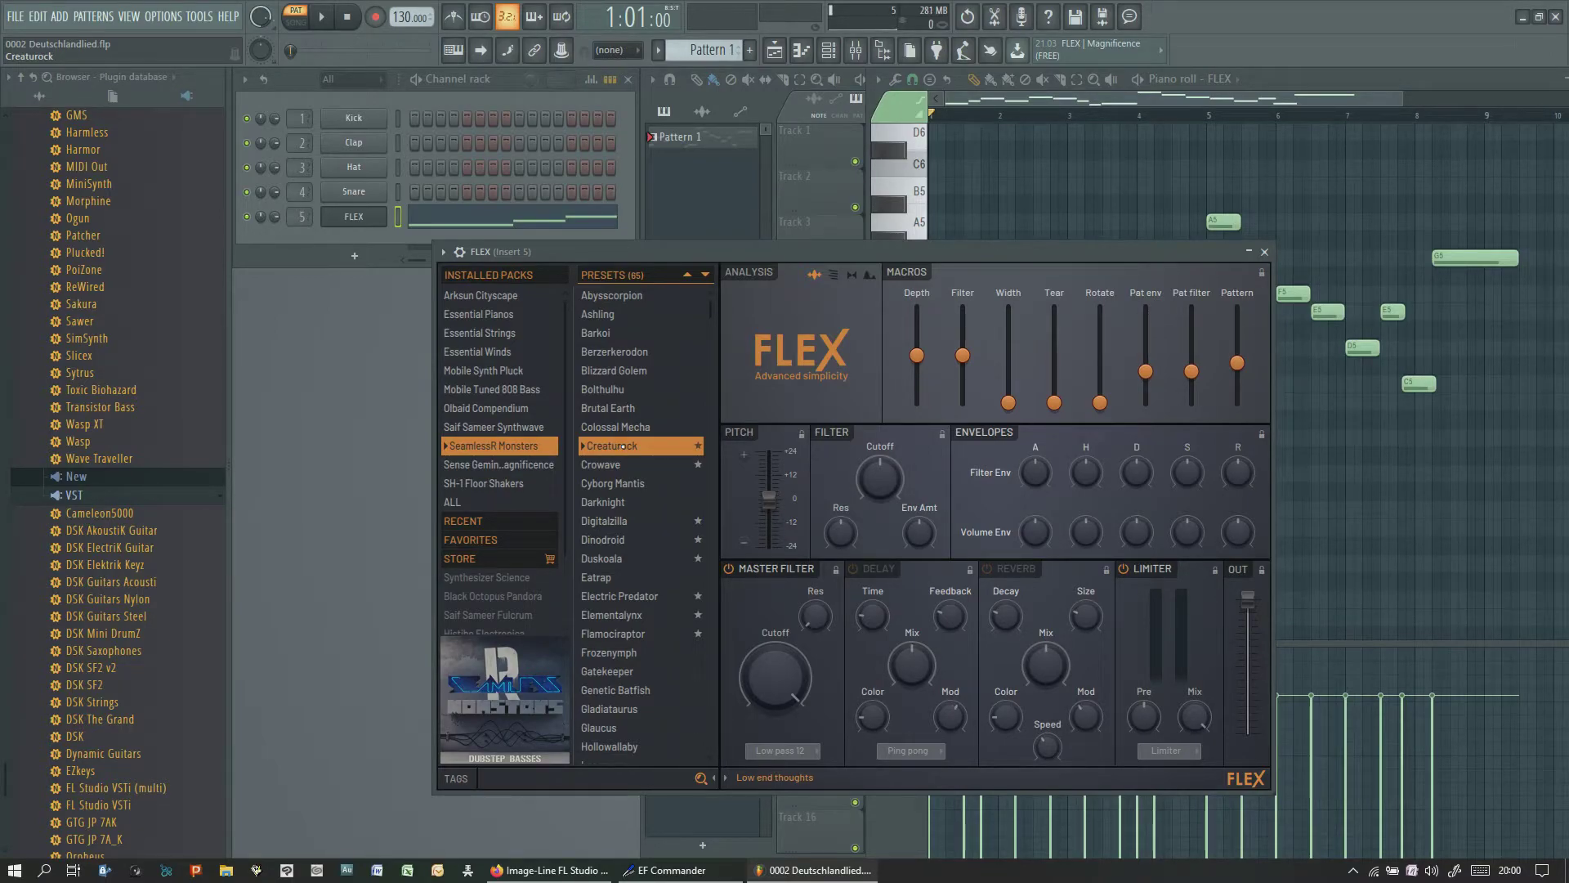
key("space")
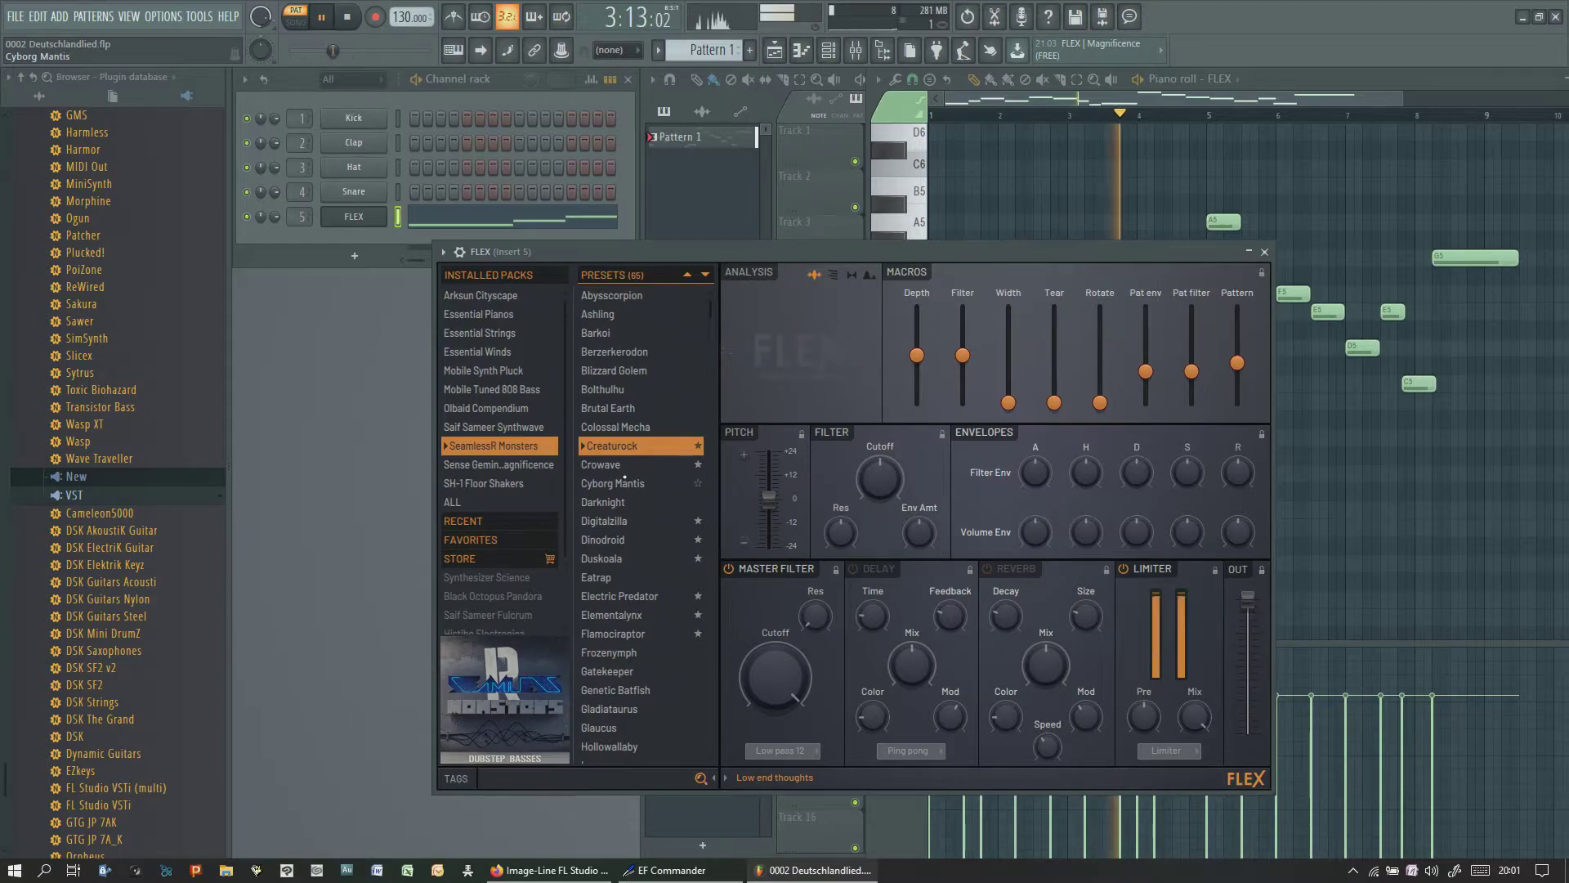
left_click(612, 464)
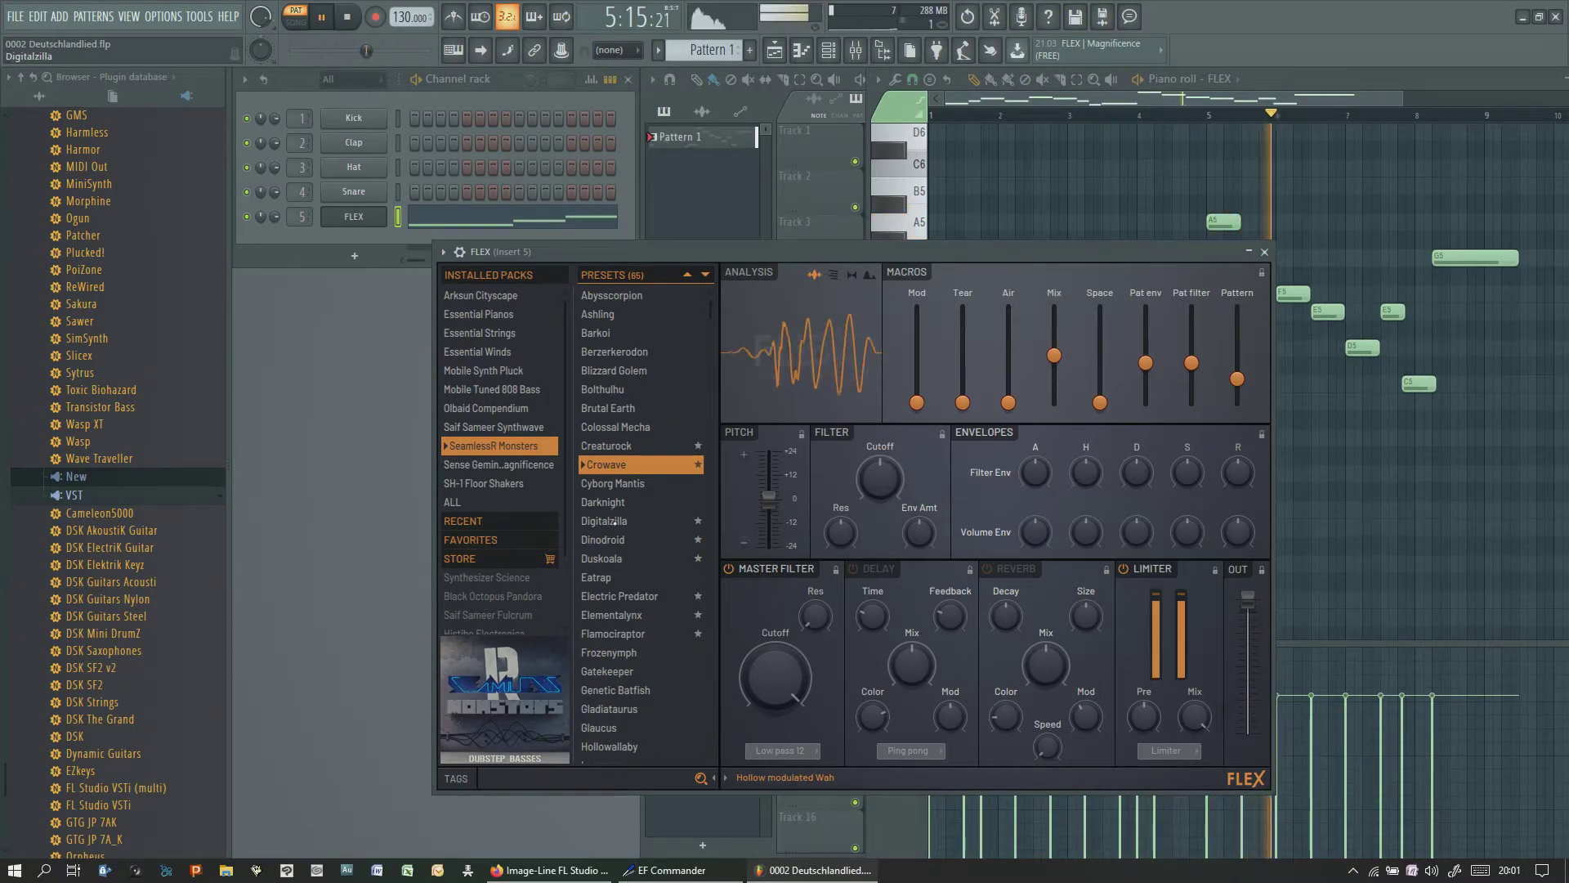
left_click(613, 522)
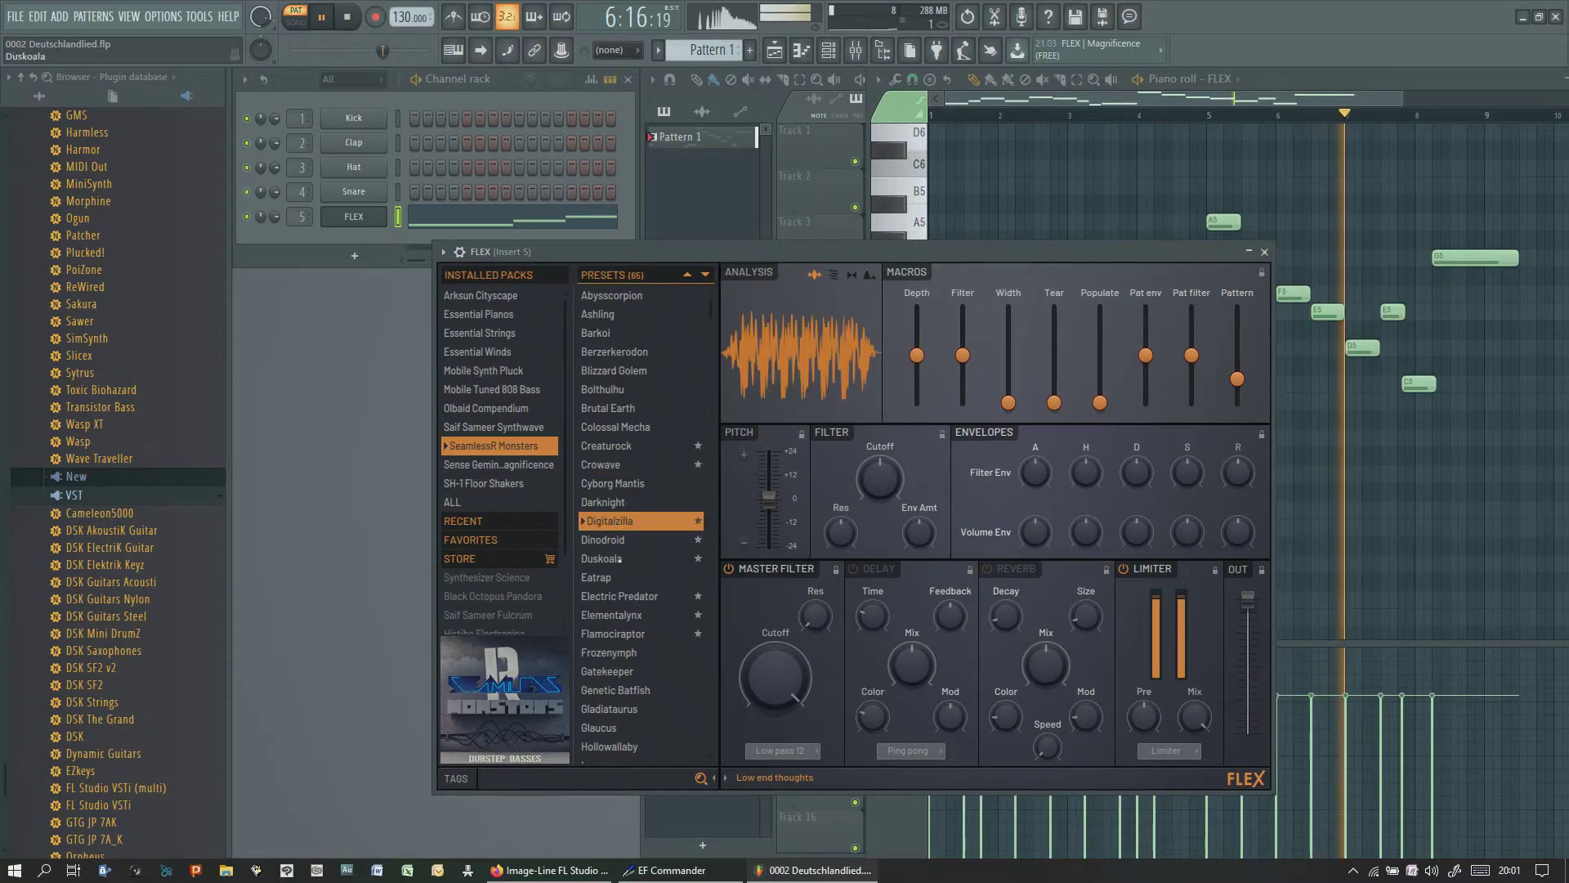
left_click(613, 595)
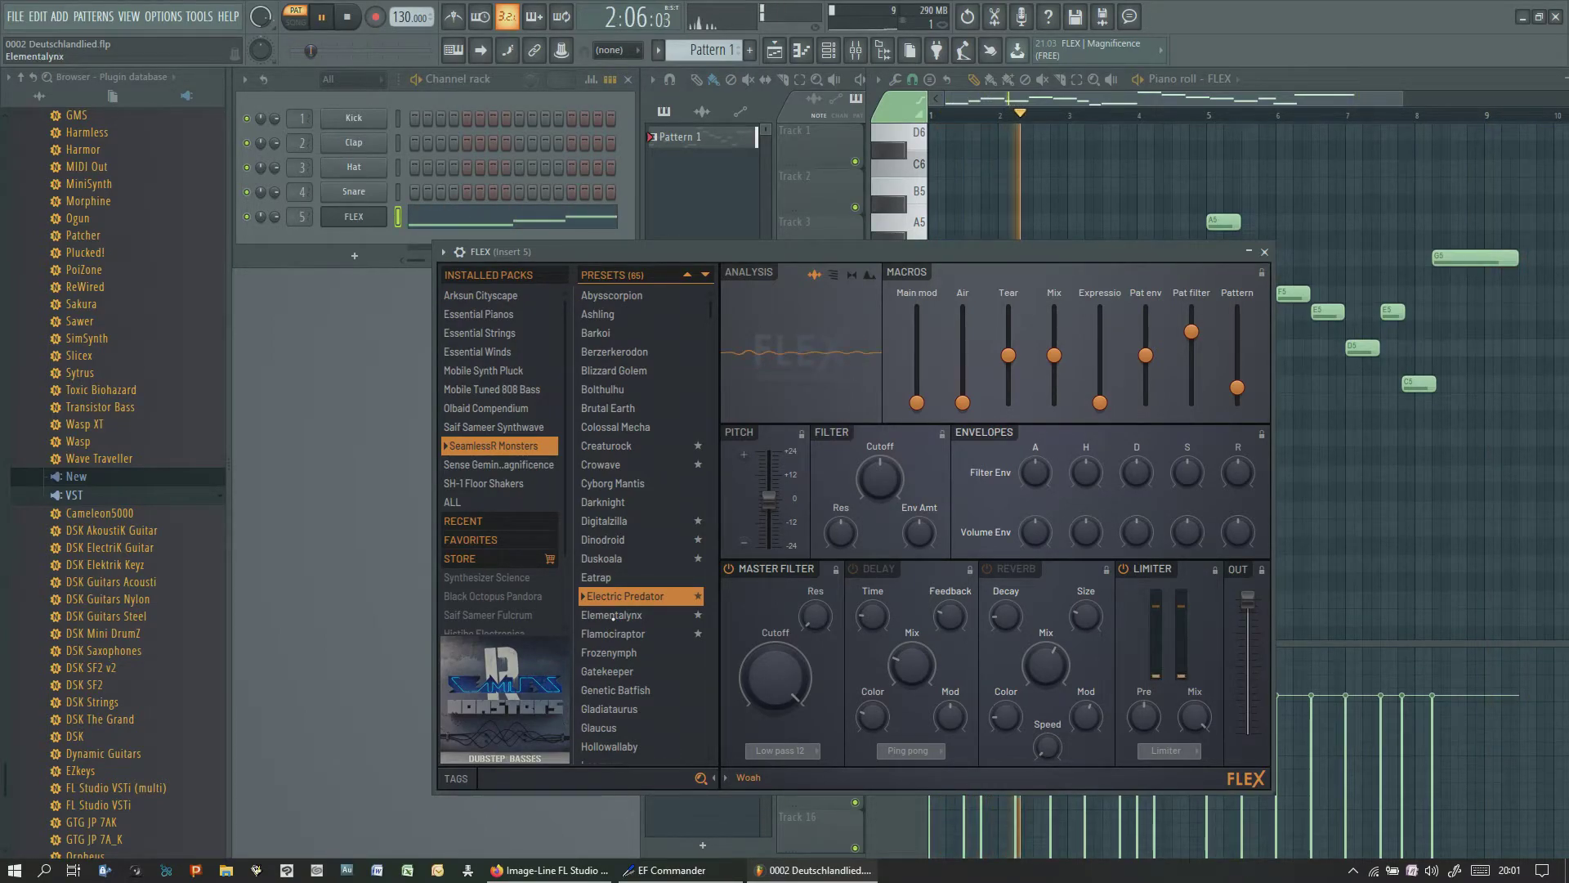
left_click(613, 618)
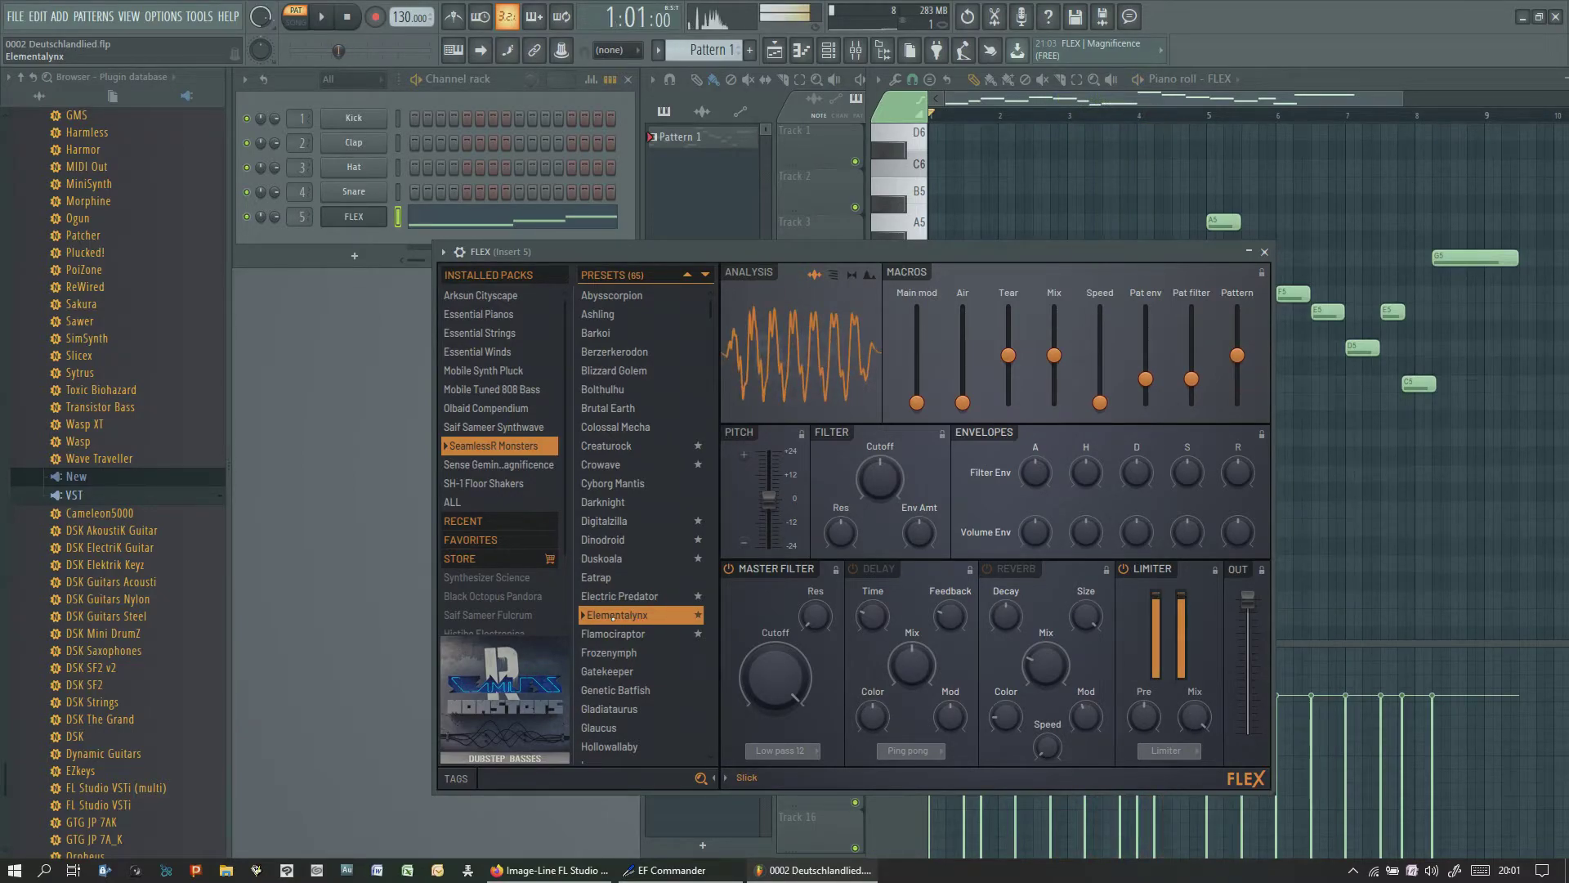
key("space")
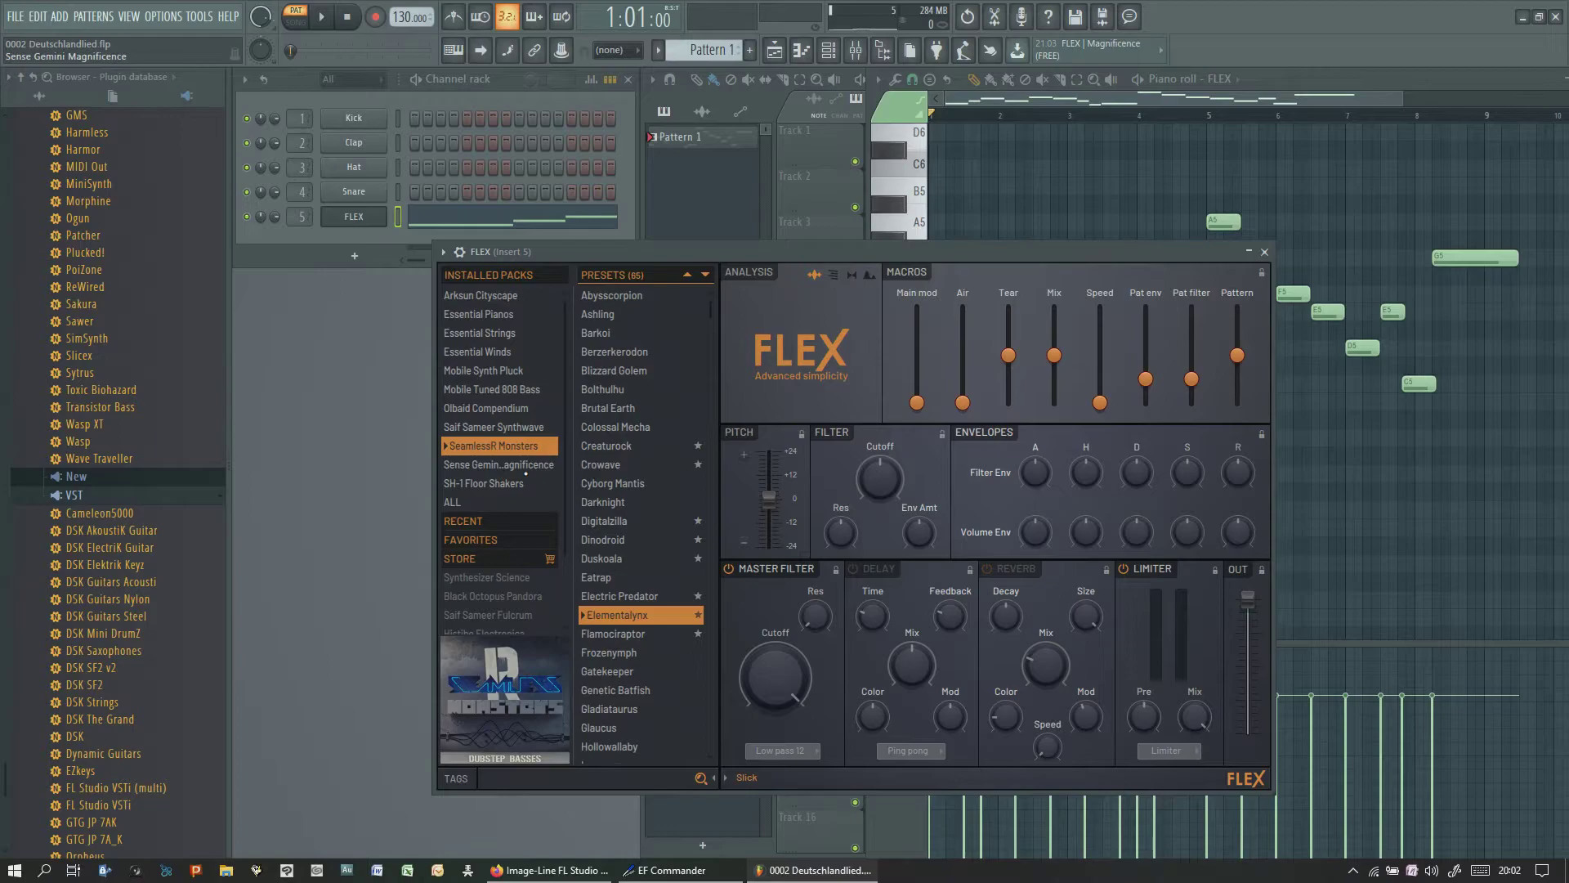
Play Pattern 1 with the Sense Gemini Magnificence presets Blib Blob and Classic Trancer, moving the FLEX window aside, and stop playback
left_click(525, 471)
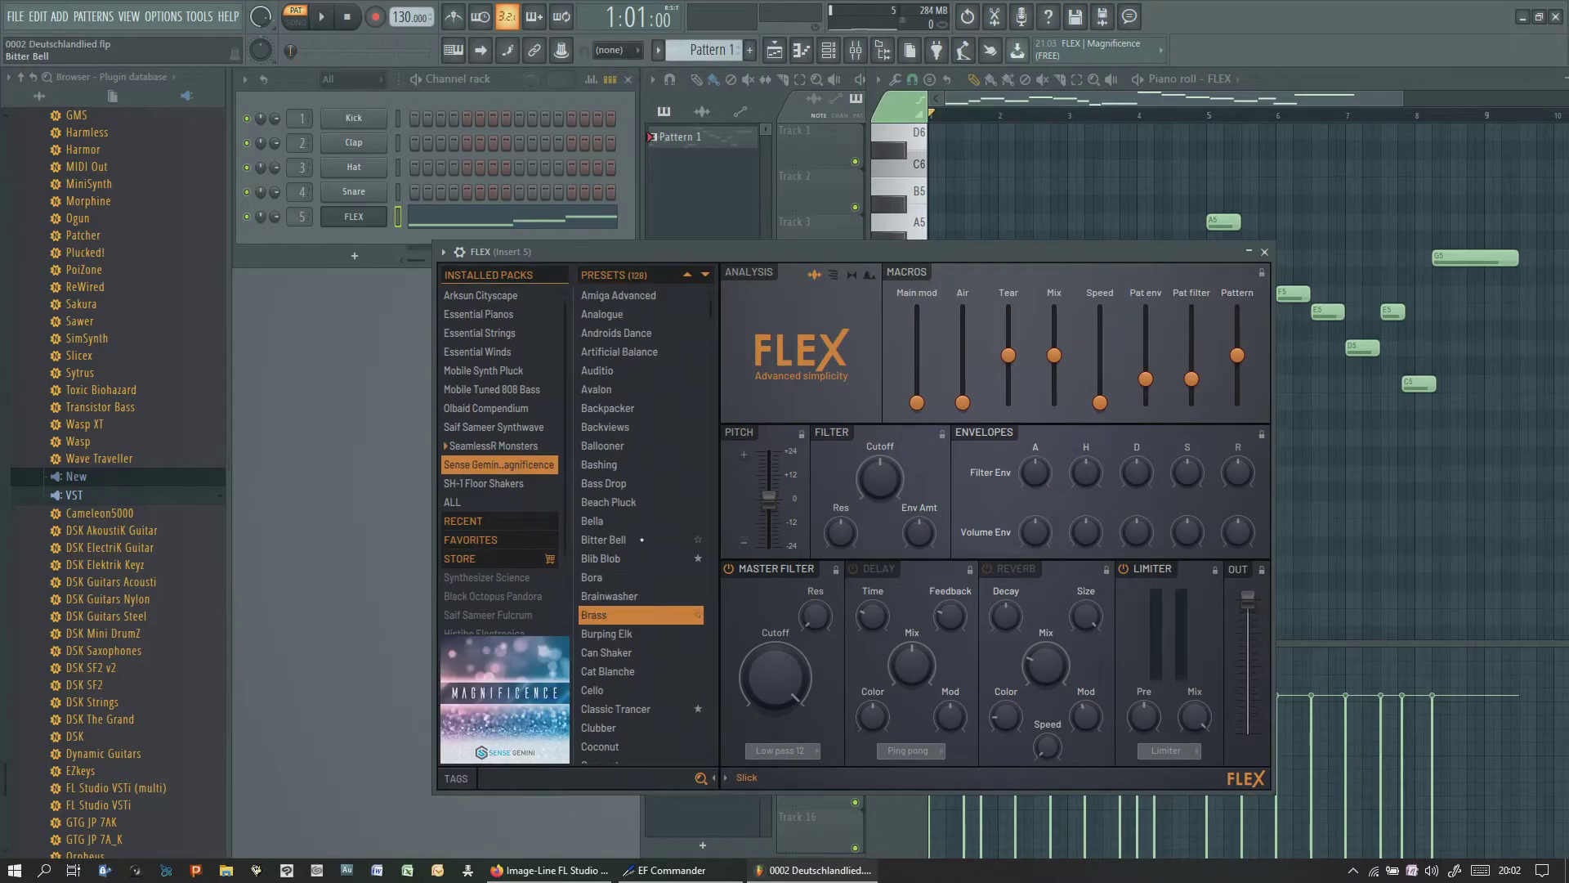
left_click(606, 561)
key("space")
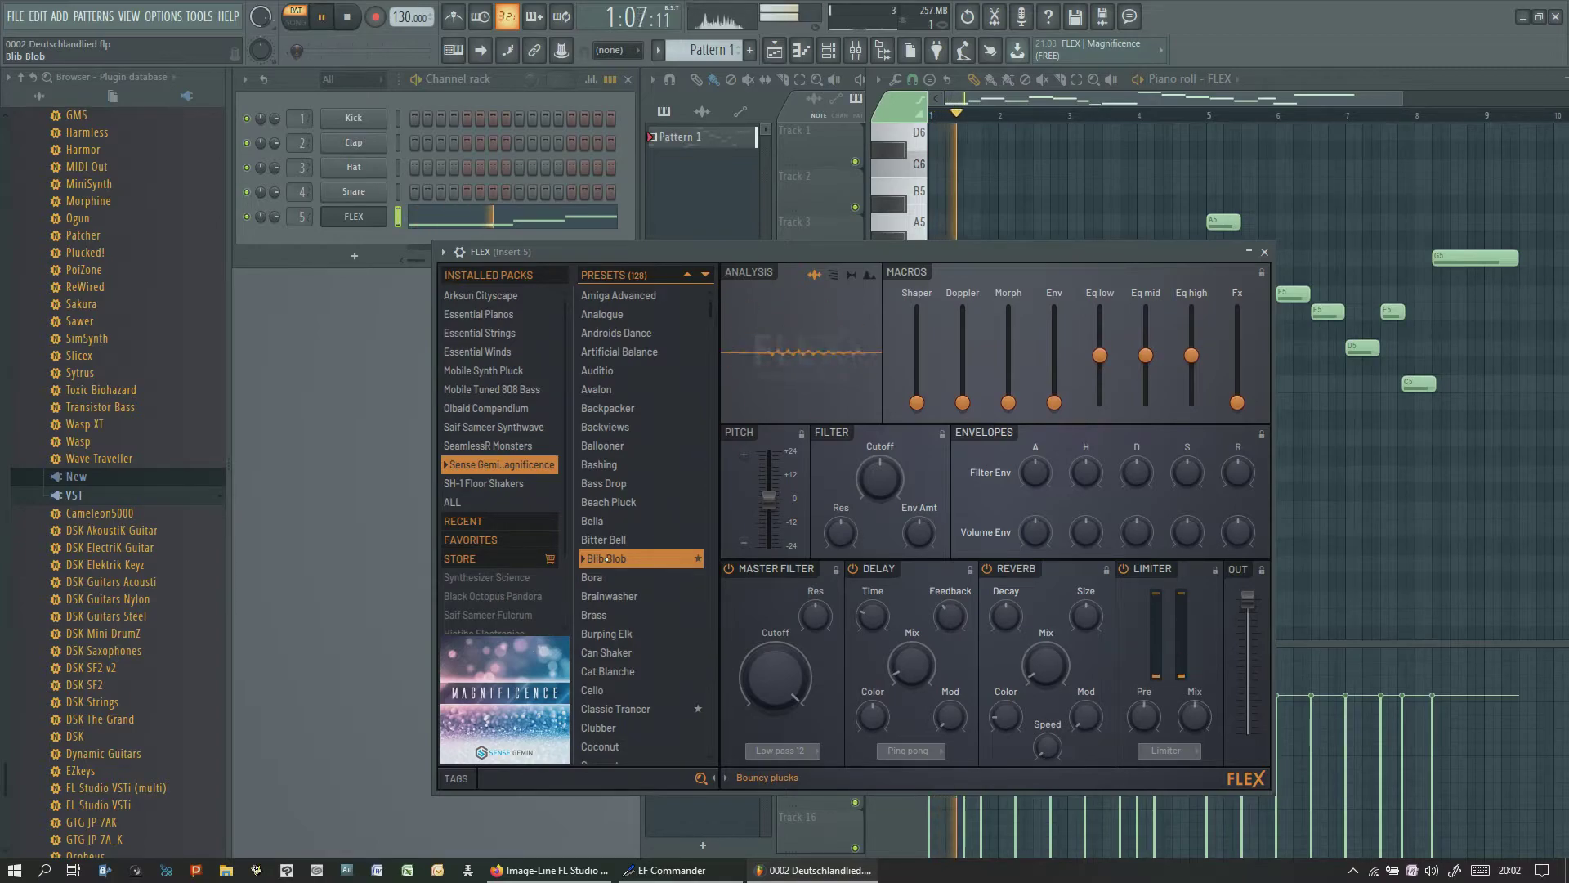
key("space")
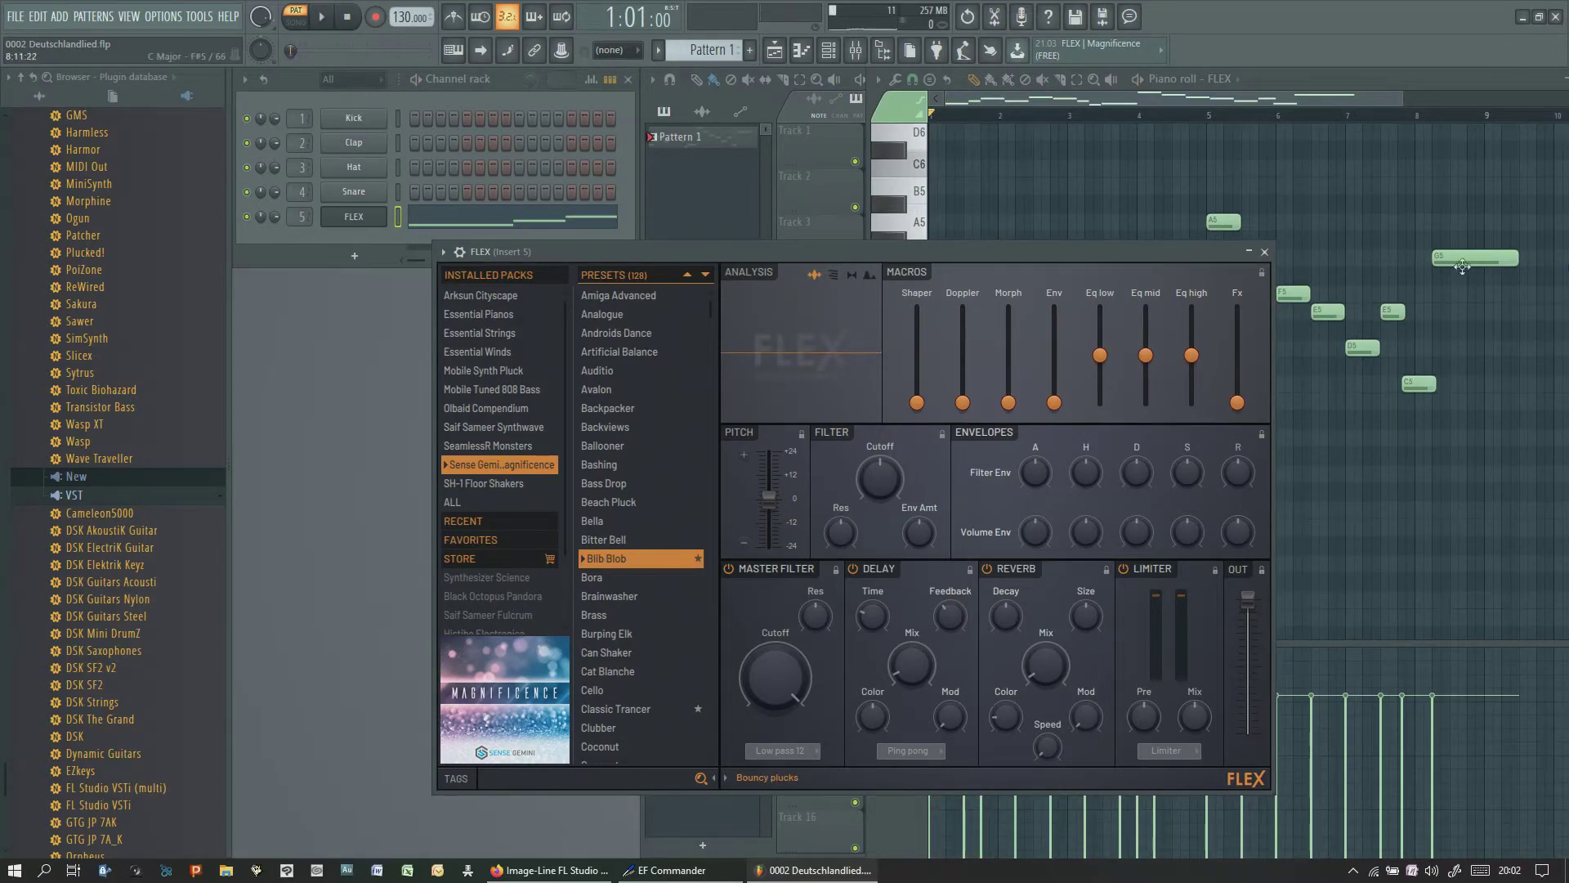
key("space")
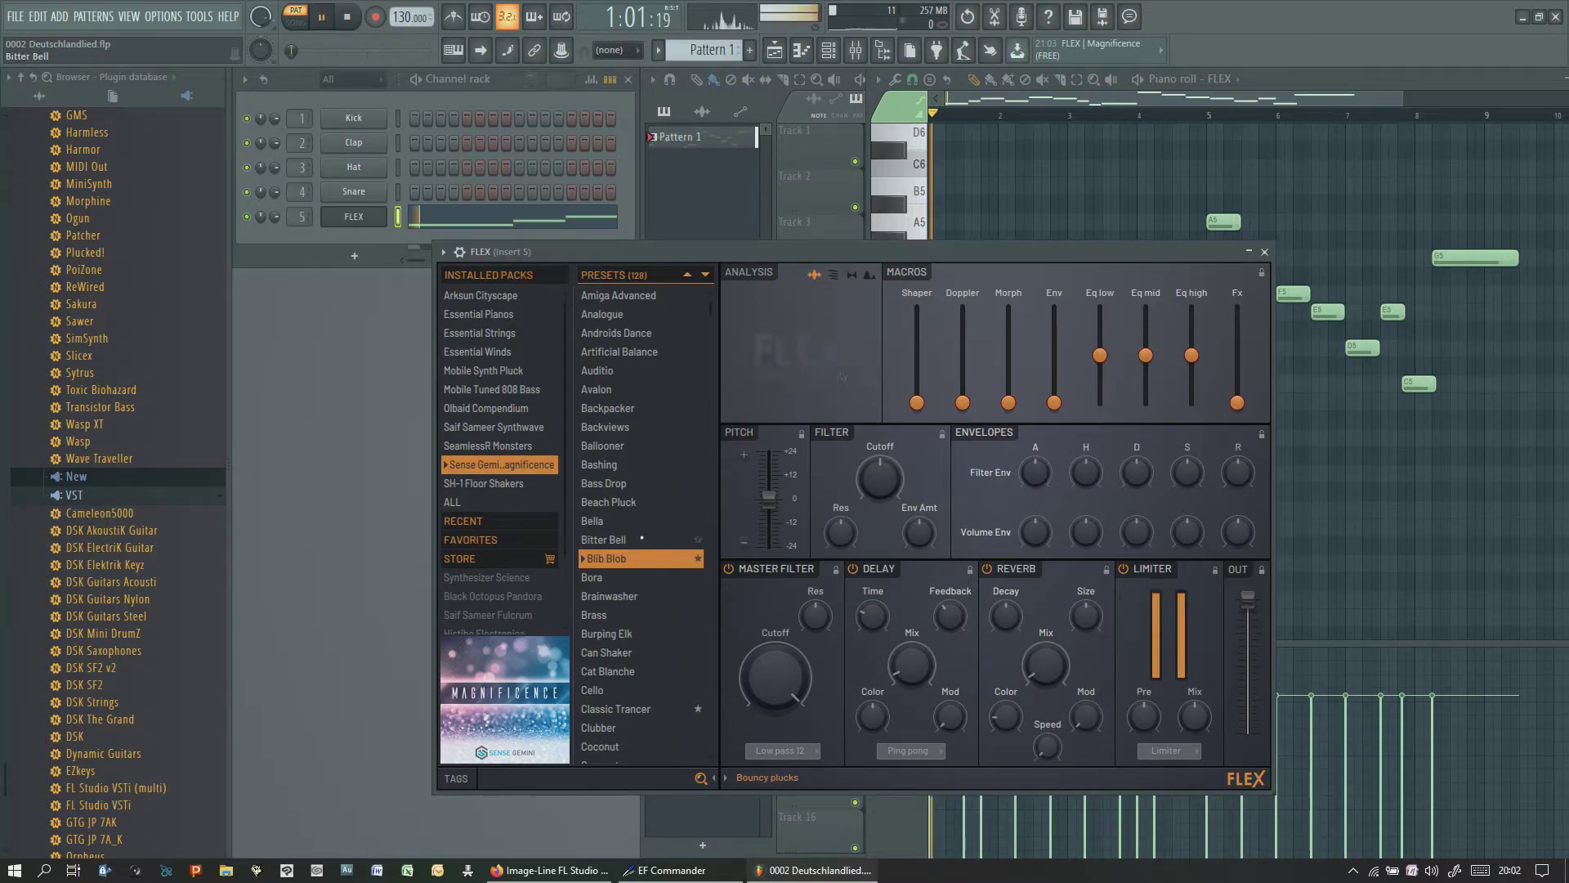
left_click(597, 711)
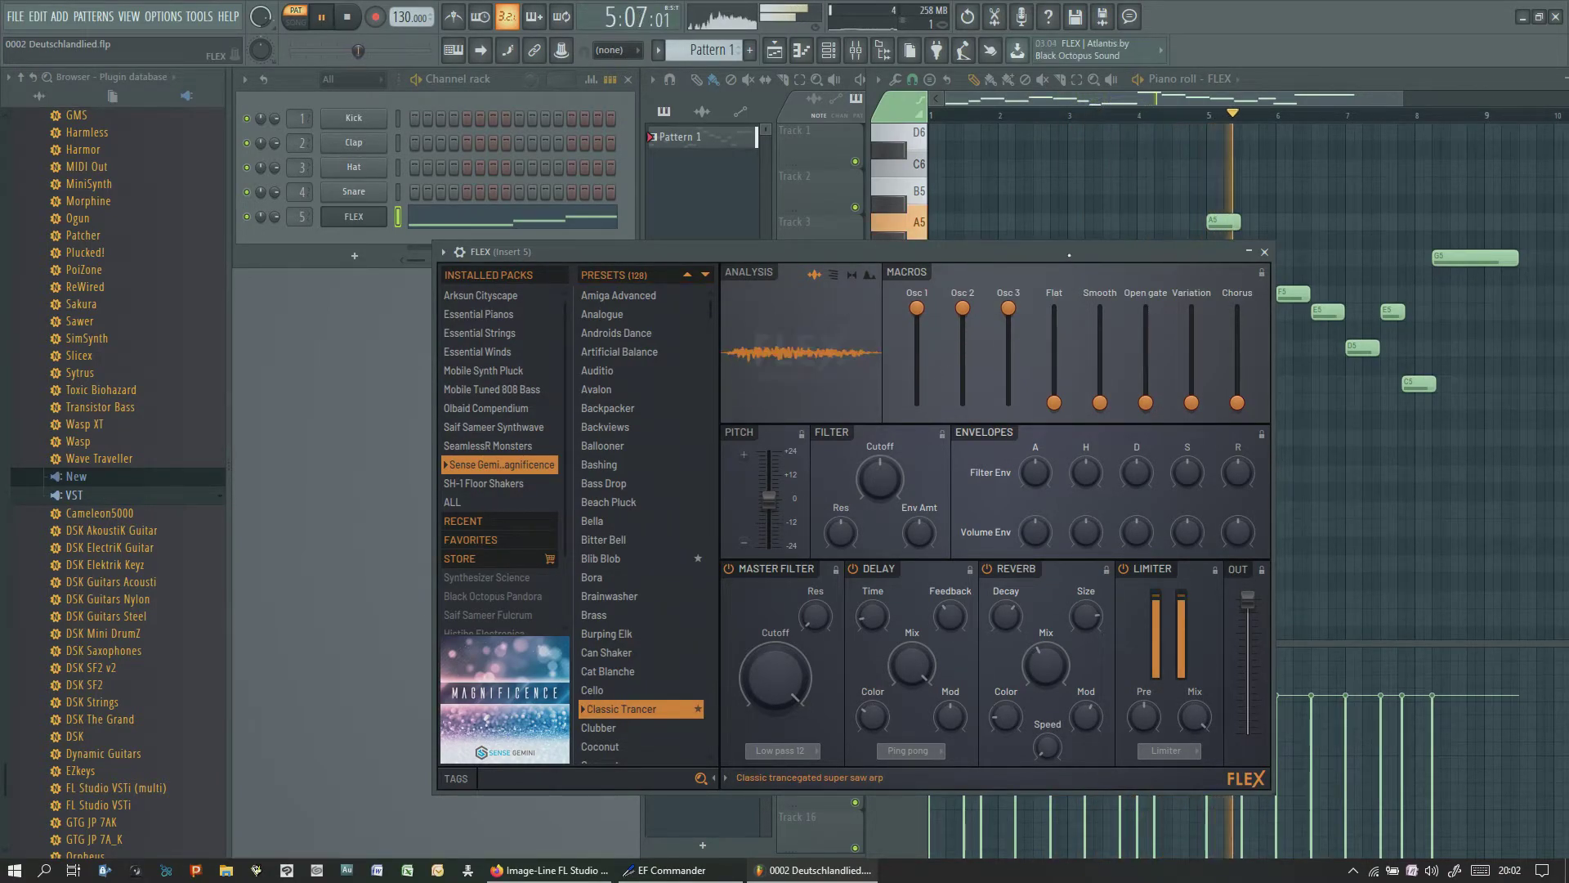
left_click_drag(1069, 255, 851, 340)
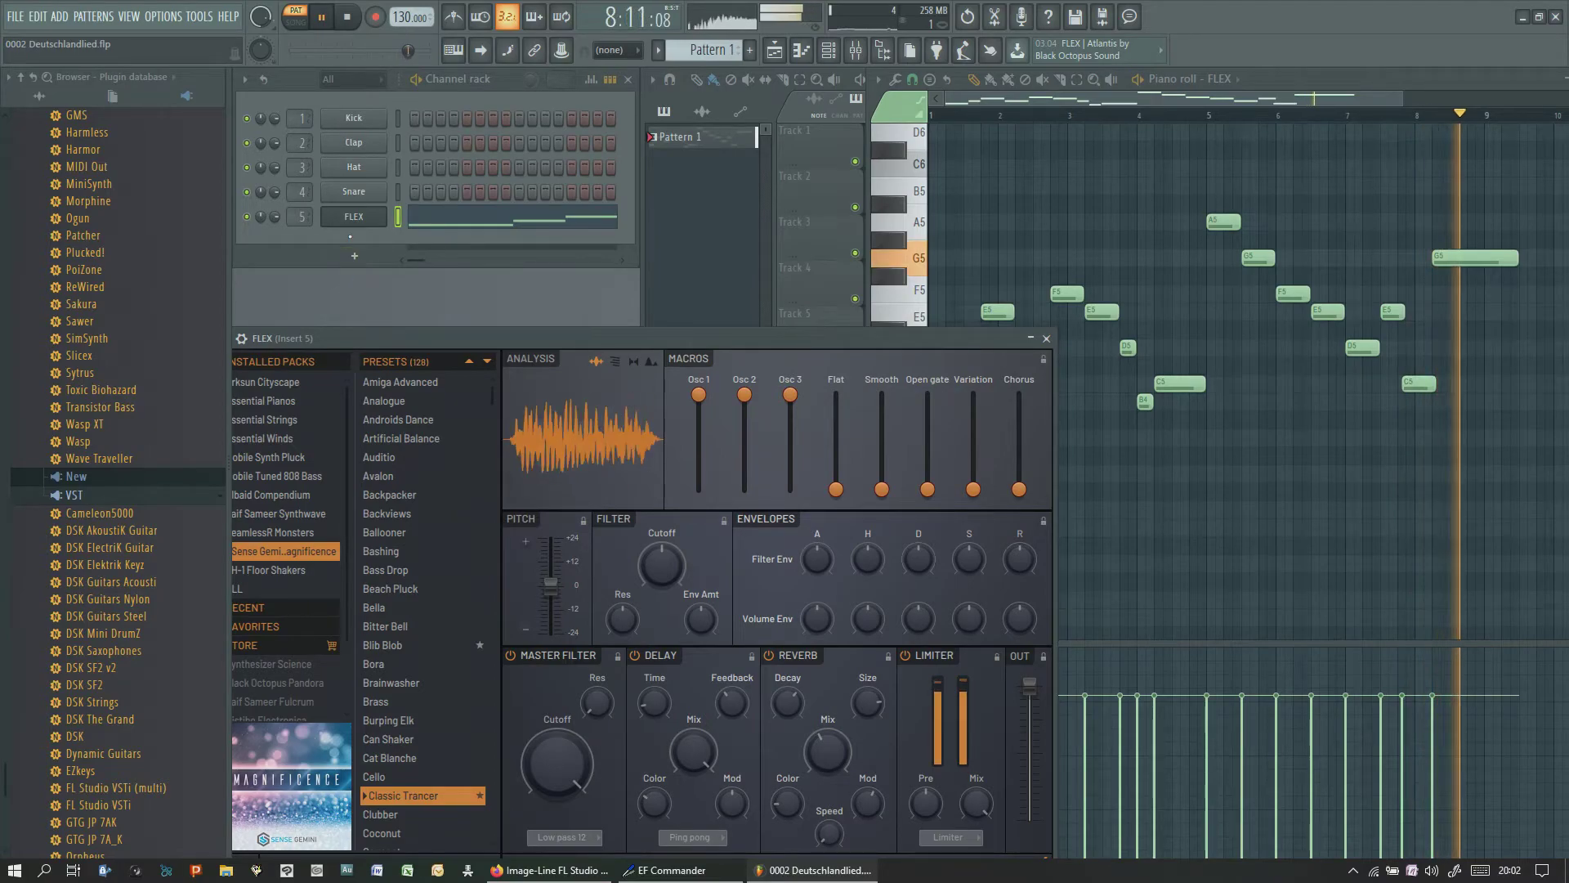
key("space")
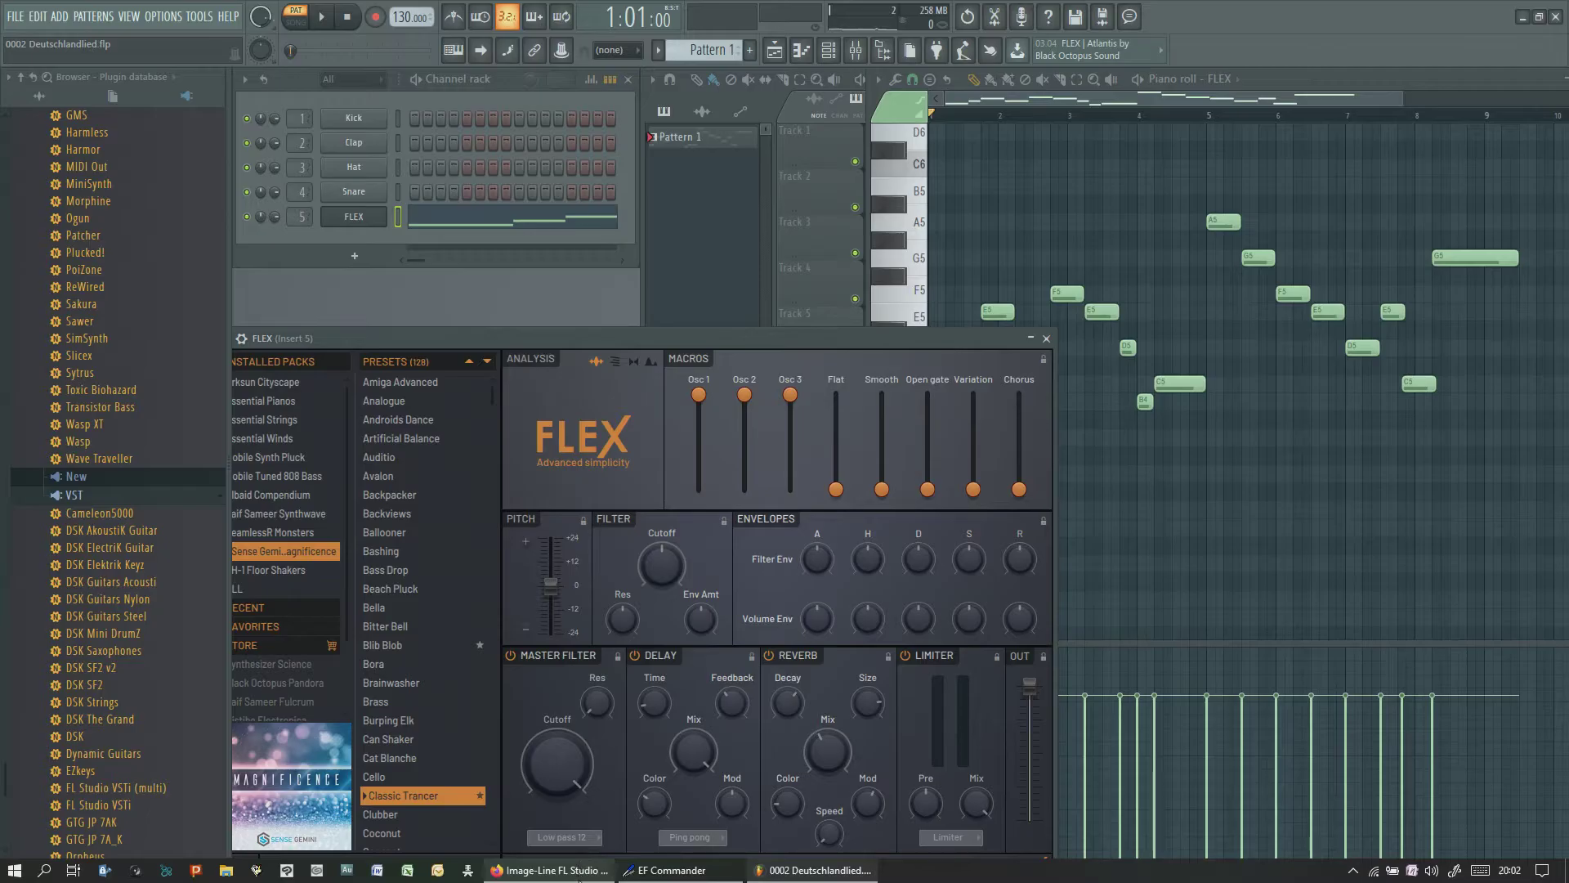
Switch to Firefox, open the Rode NT1-A Complete Vocal Bundle from the Thomann wish list in a new tab, and look over its product page
left_click(548, 869)
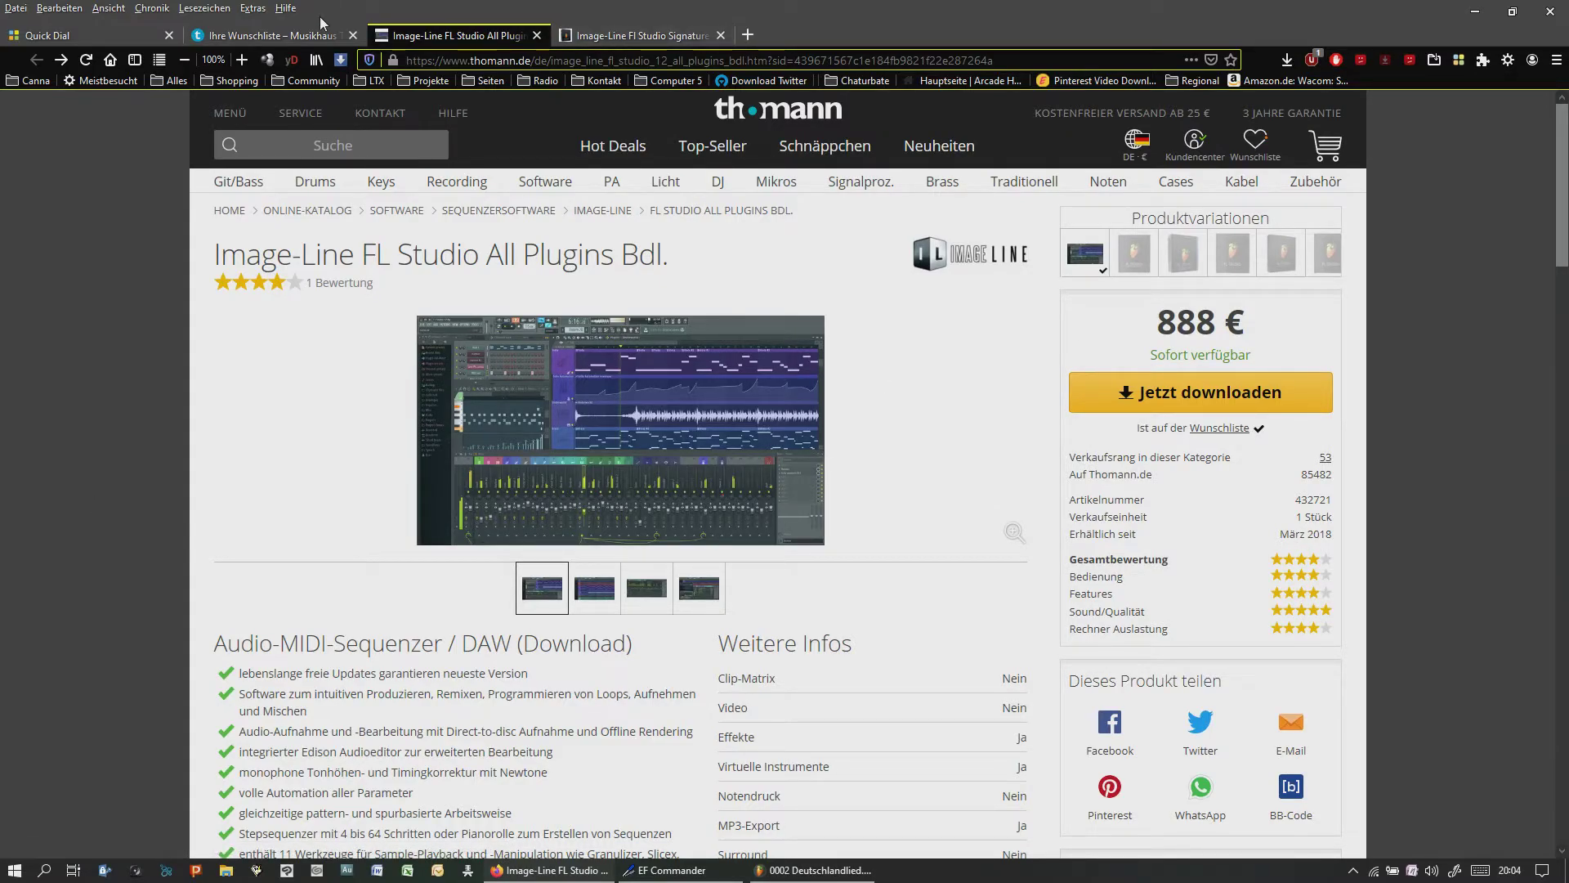
left_click(298, 42)
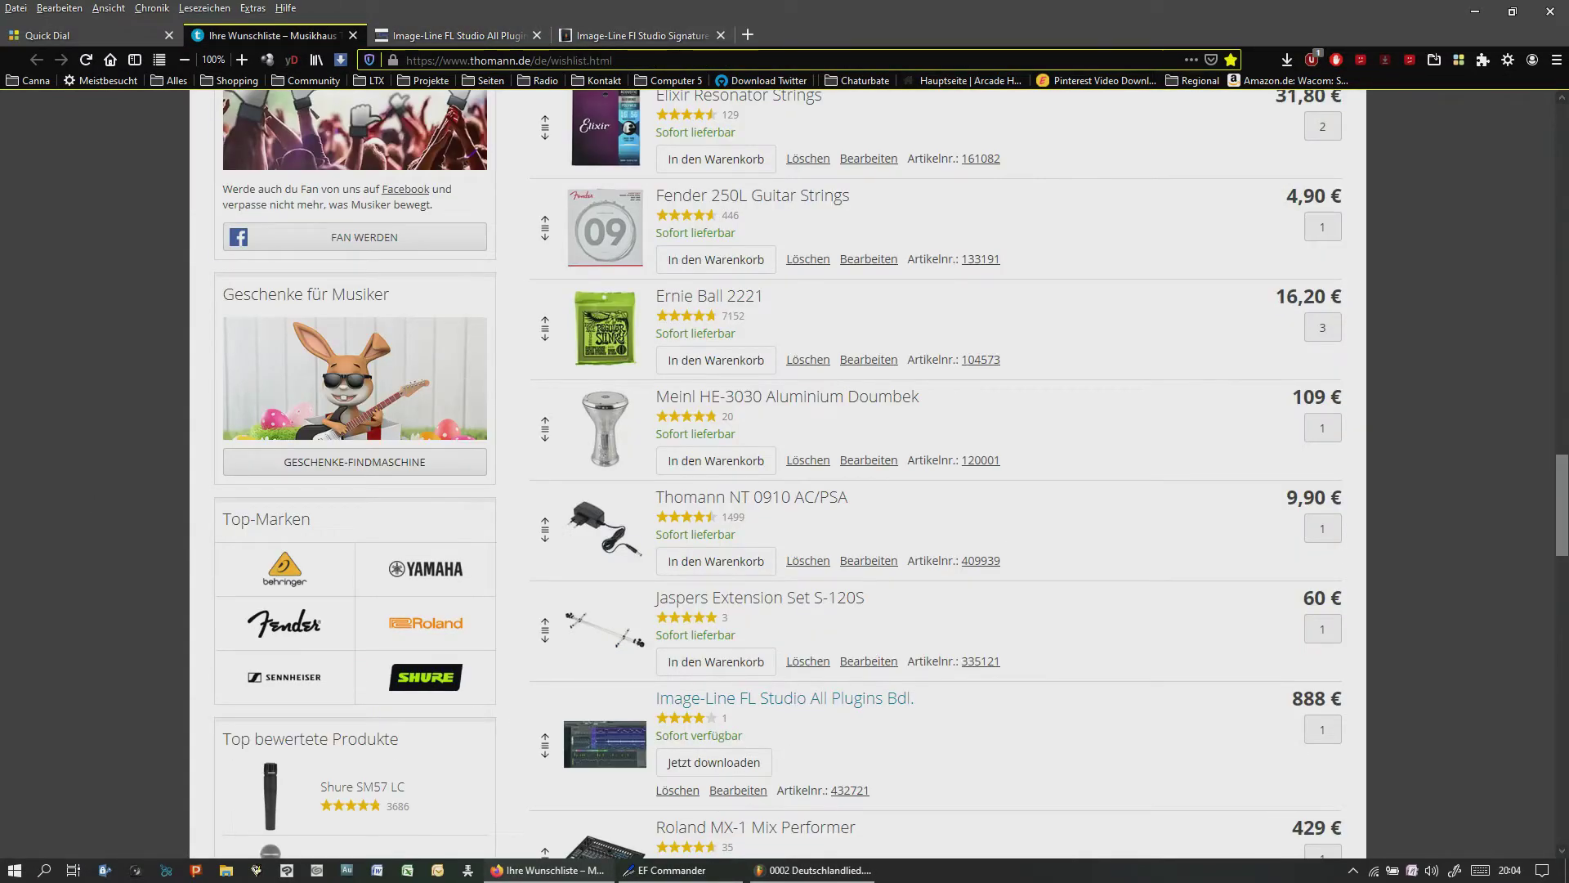
scroll(799, 623, "up", 15)
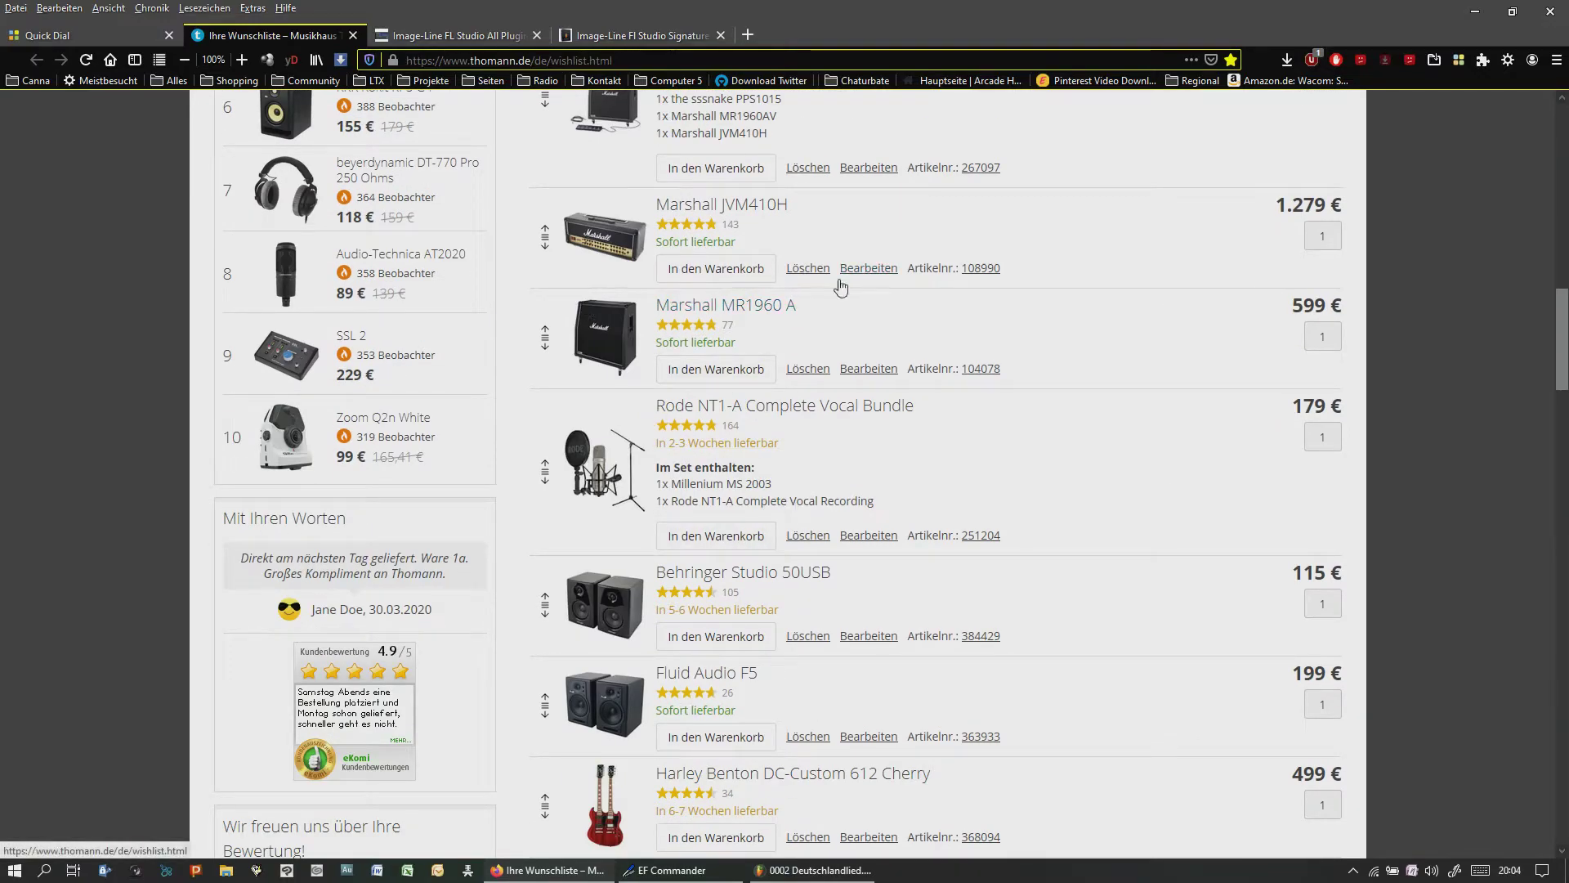
middle_click(815, 402)
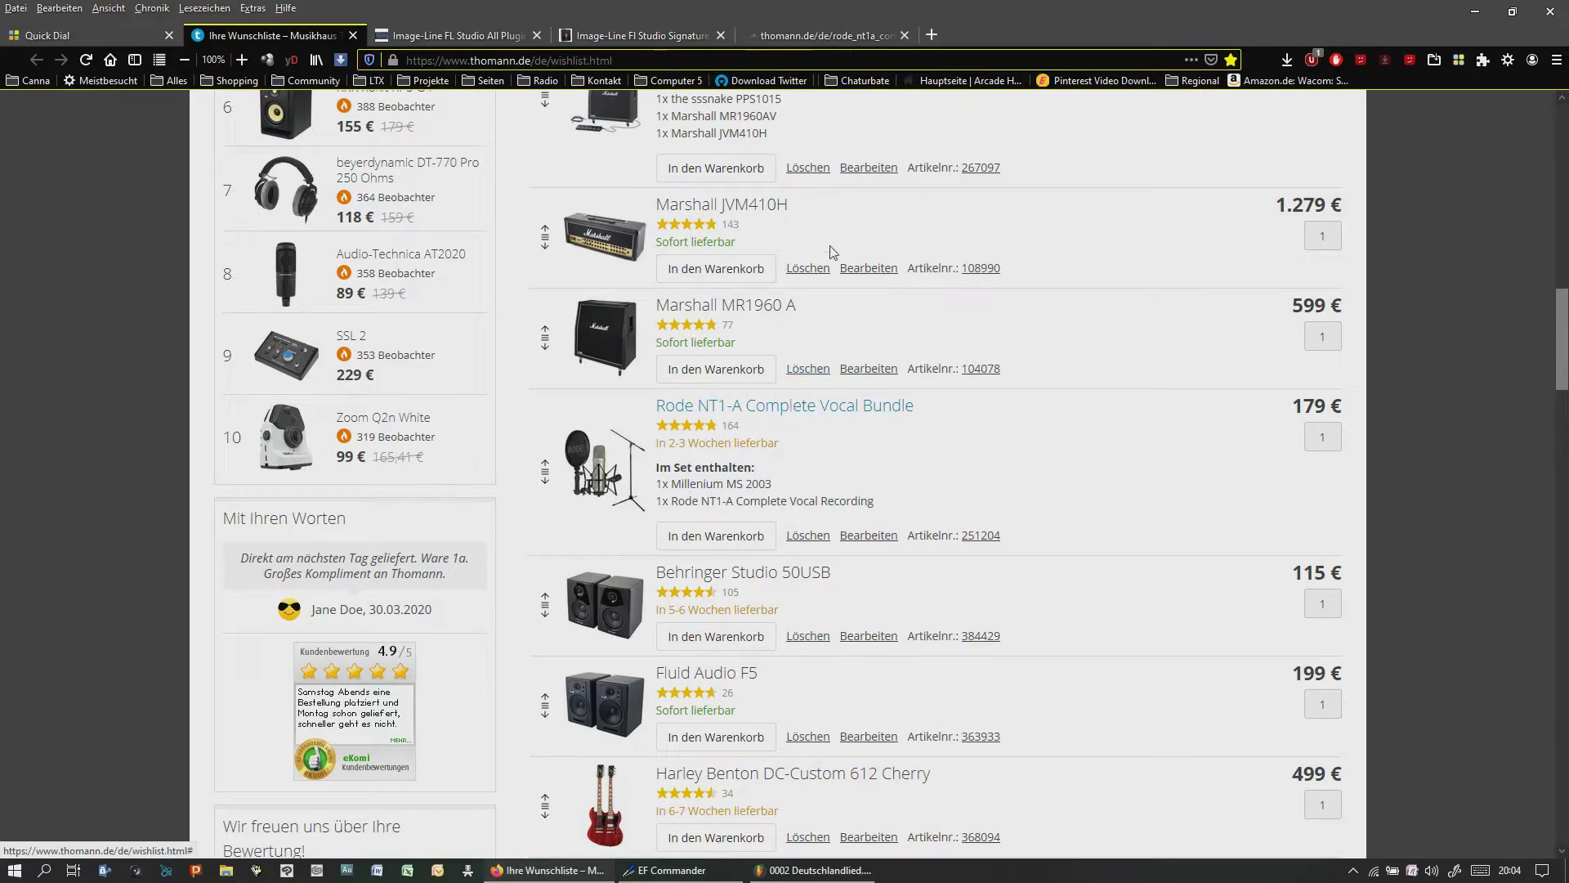
left_click(876, 39)
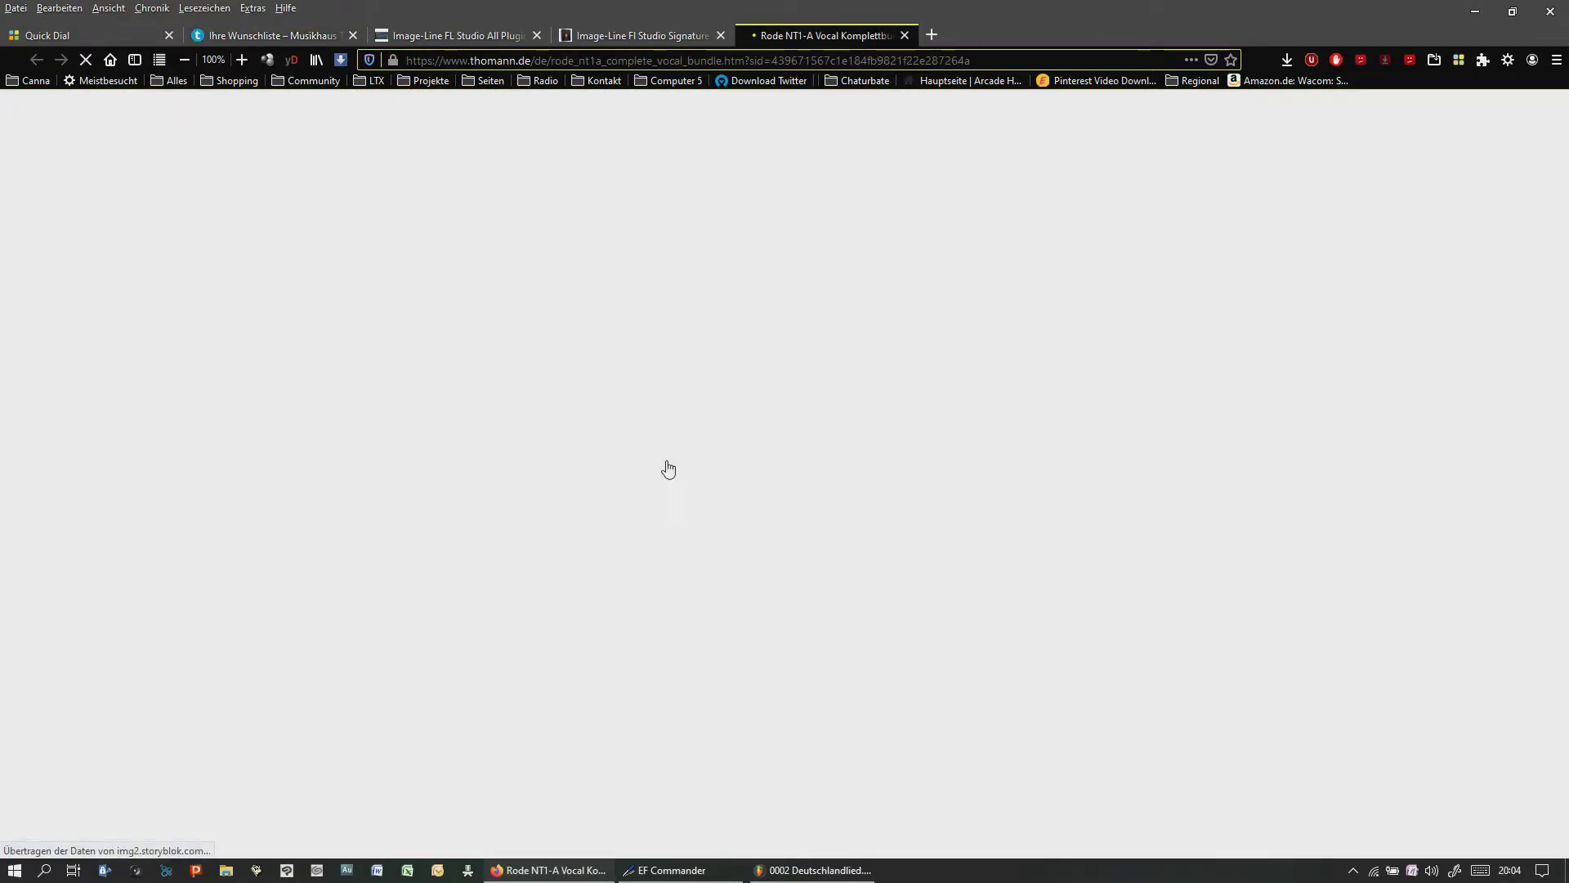
scroll(732, 660, "down", 4)
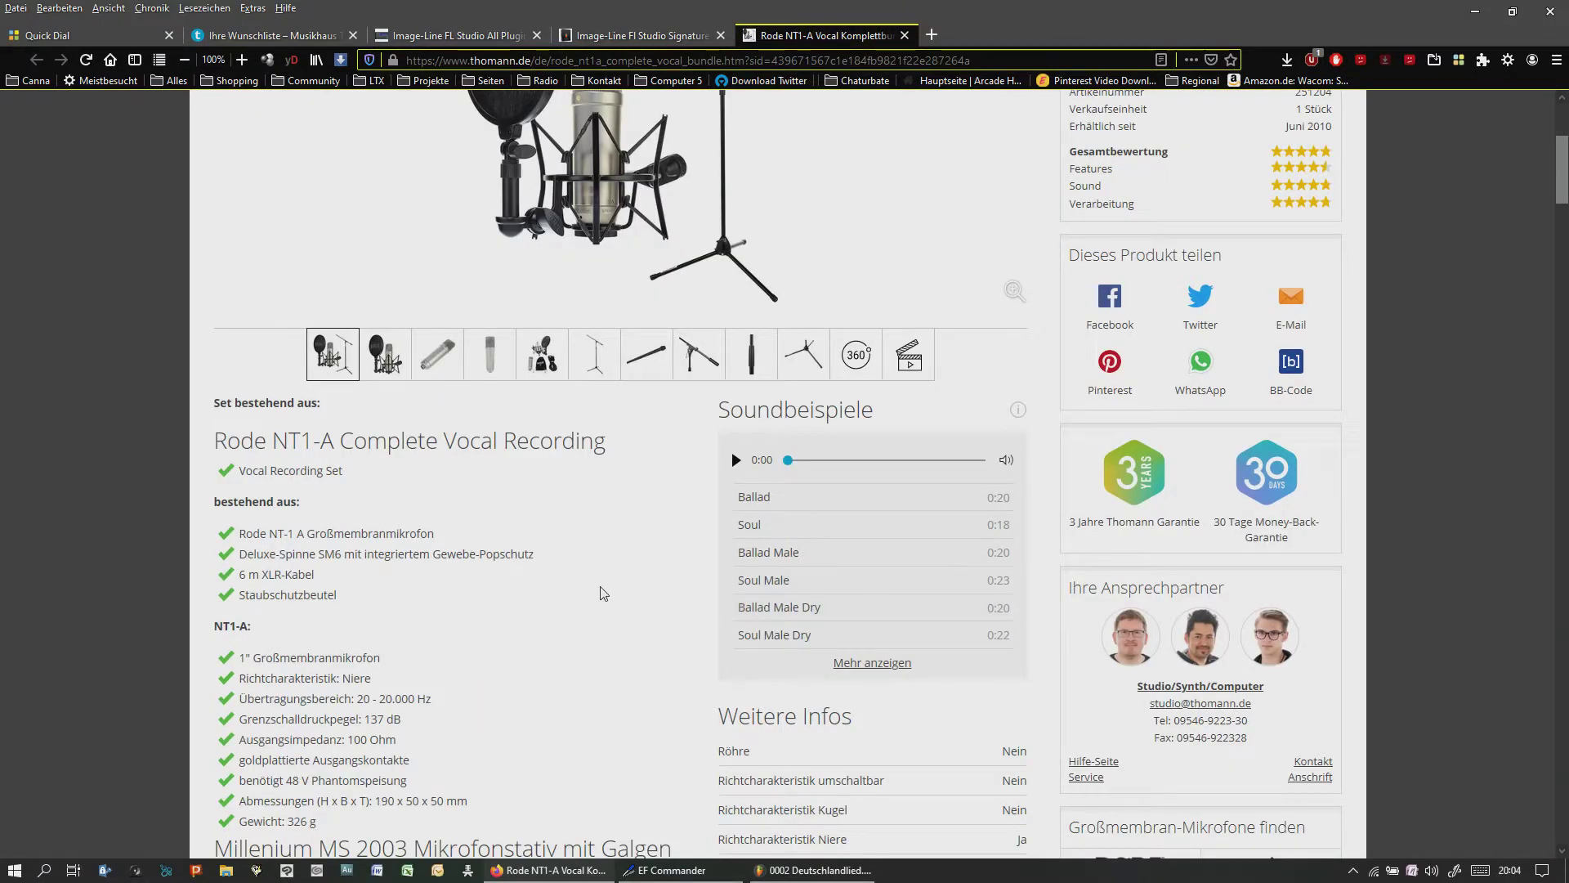
scroll(556, 468, "up", 1)
scroll(552, 467, "up", 4)
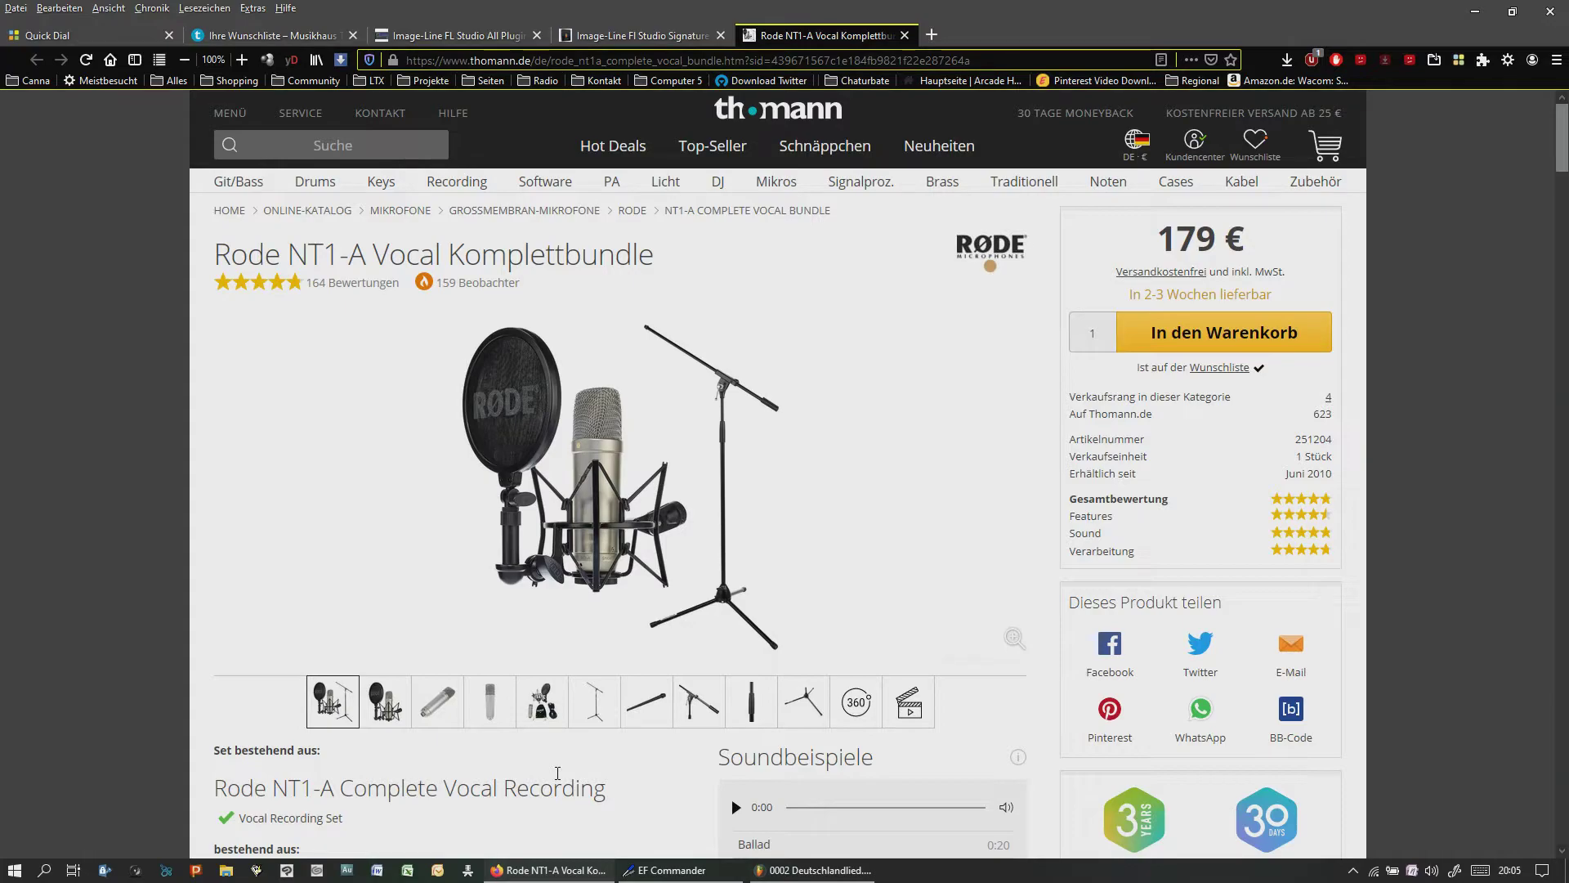
Review the Thomann pages for the FL Studio All Plugins bundle, FL Studio Signature Bundle and Rode NT1-A vocal bundle
left_click(465, 35)
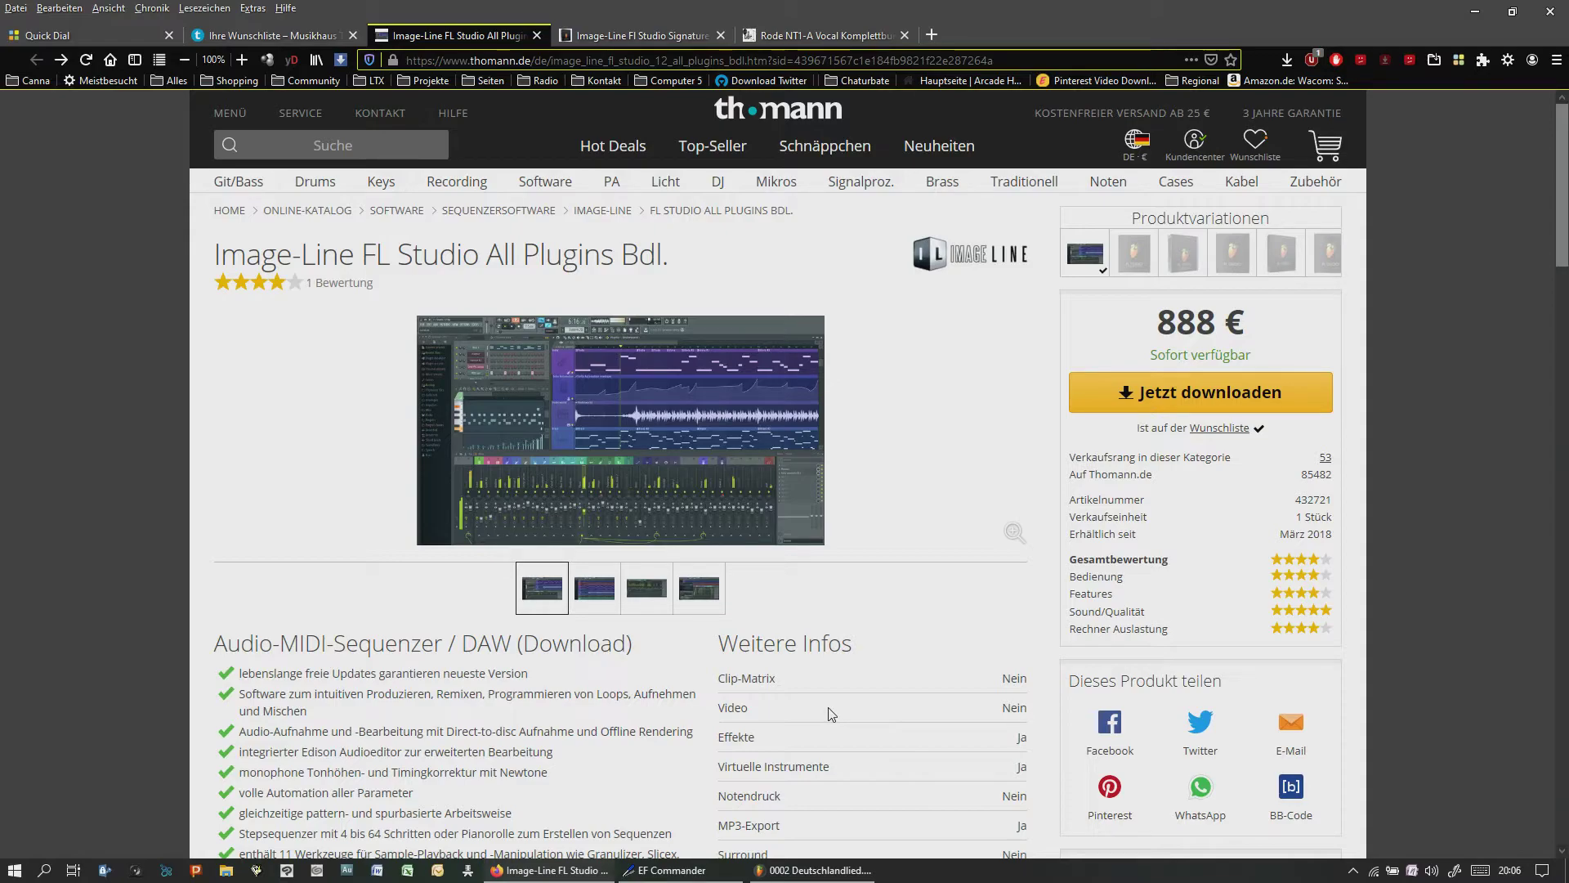
left_click(675, 38)
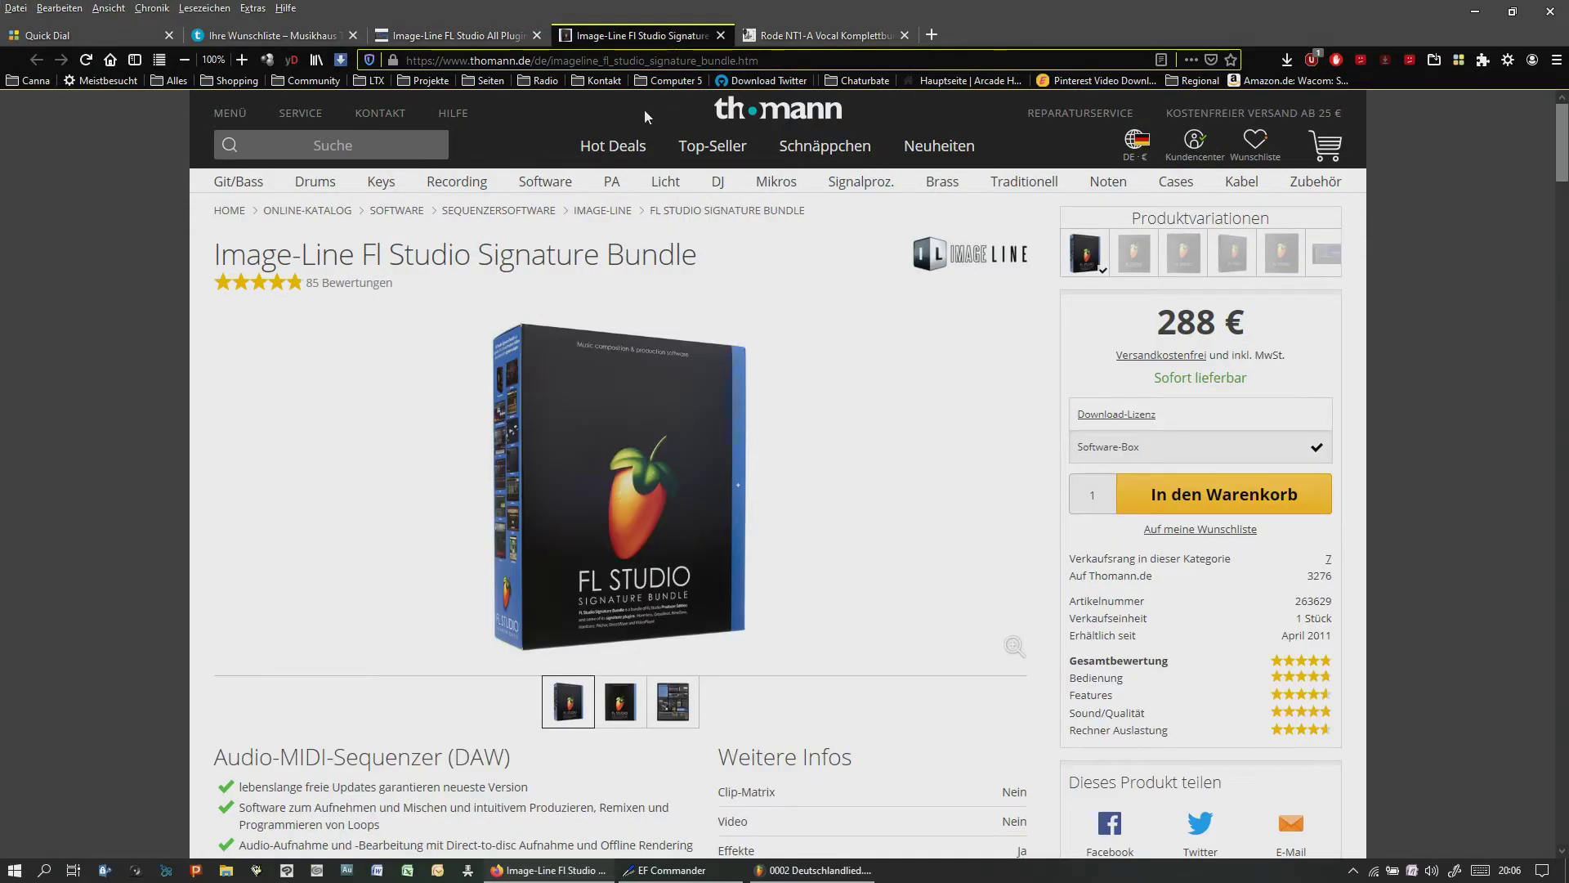
left_click(768, 37)
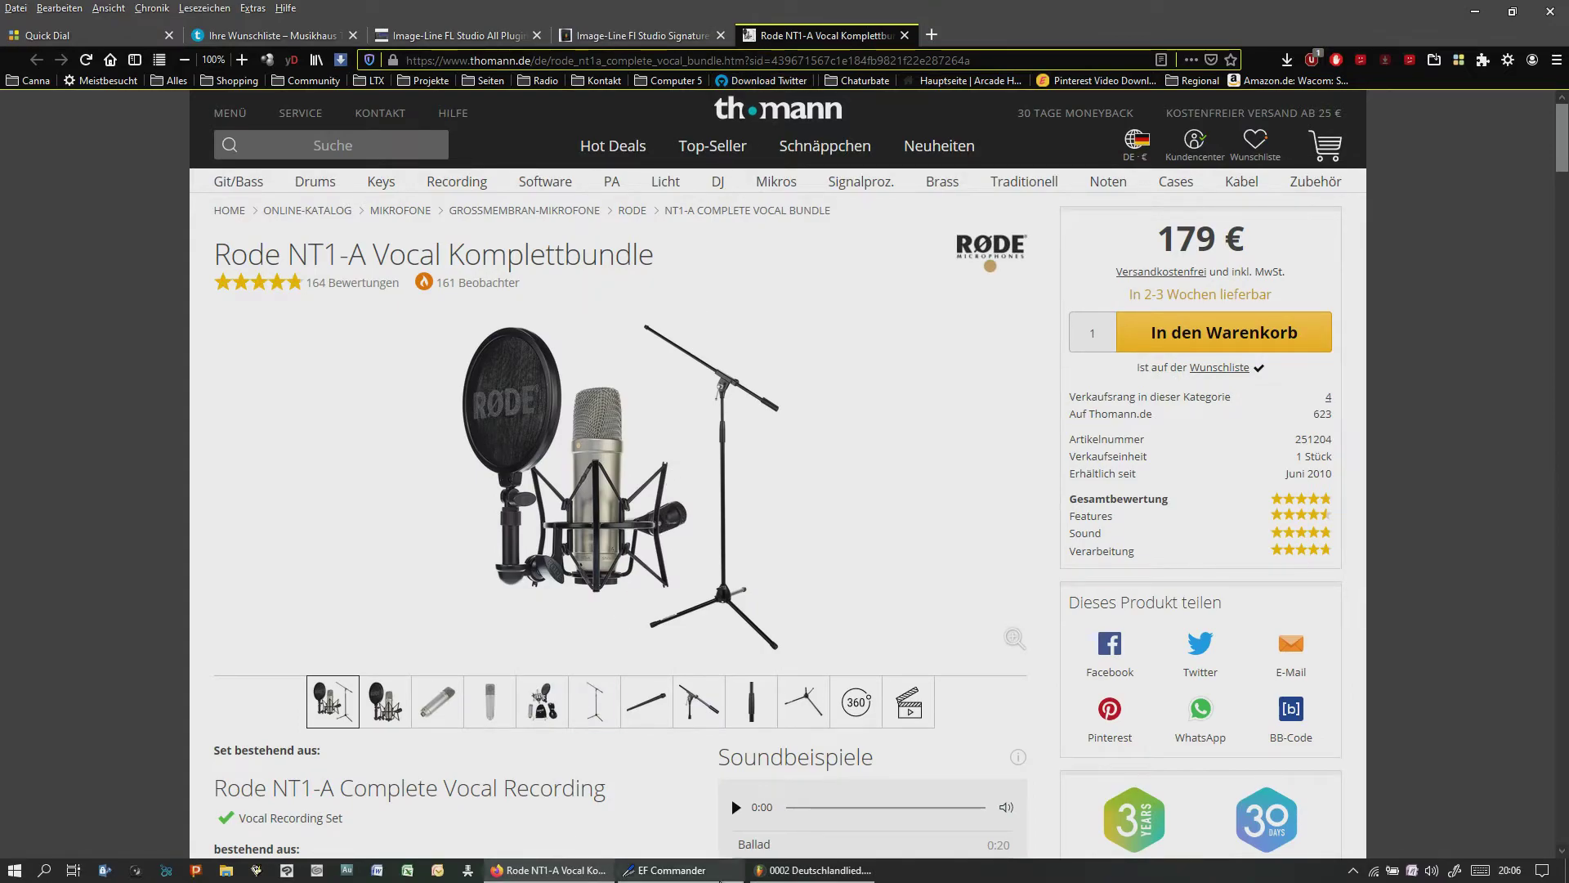
Switch to FL Studio, replace the FLEX instrument on channel 5 with Sakura, and move the Sakura window clear of the browser
left_click(817, 871)
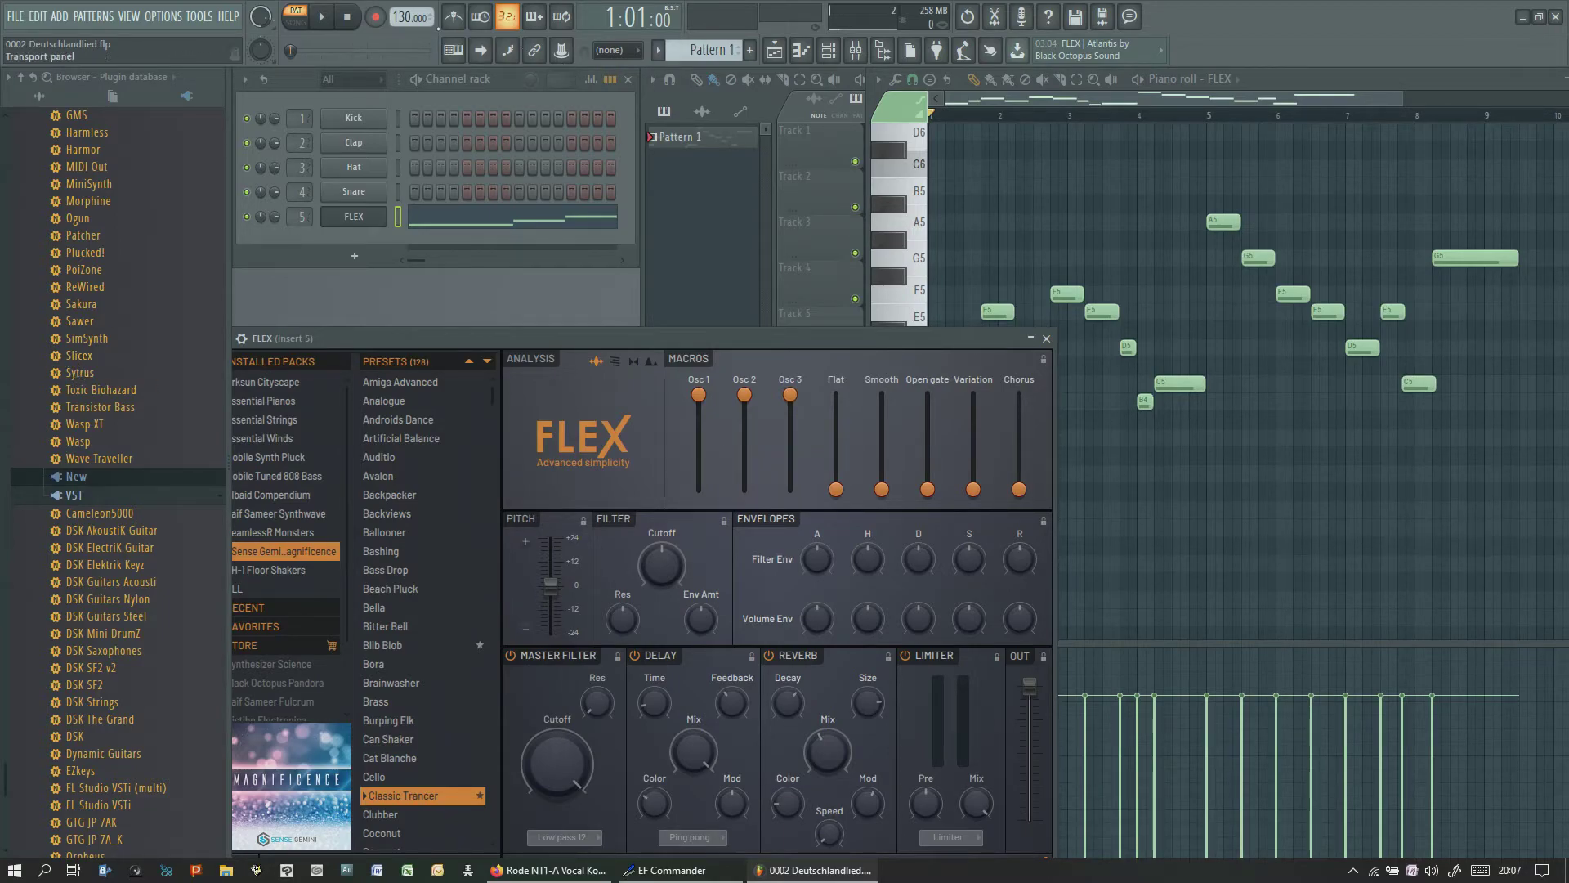
right_click(359, 218)
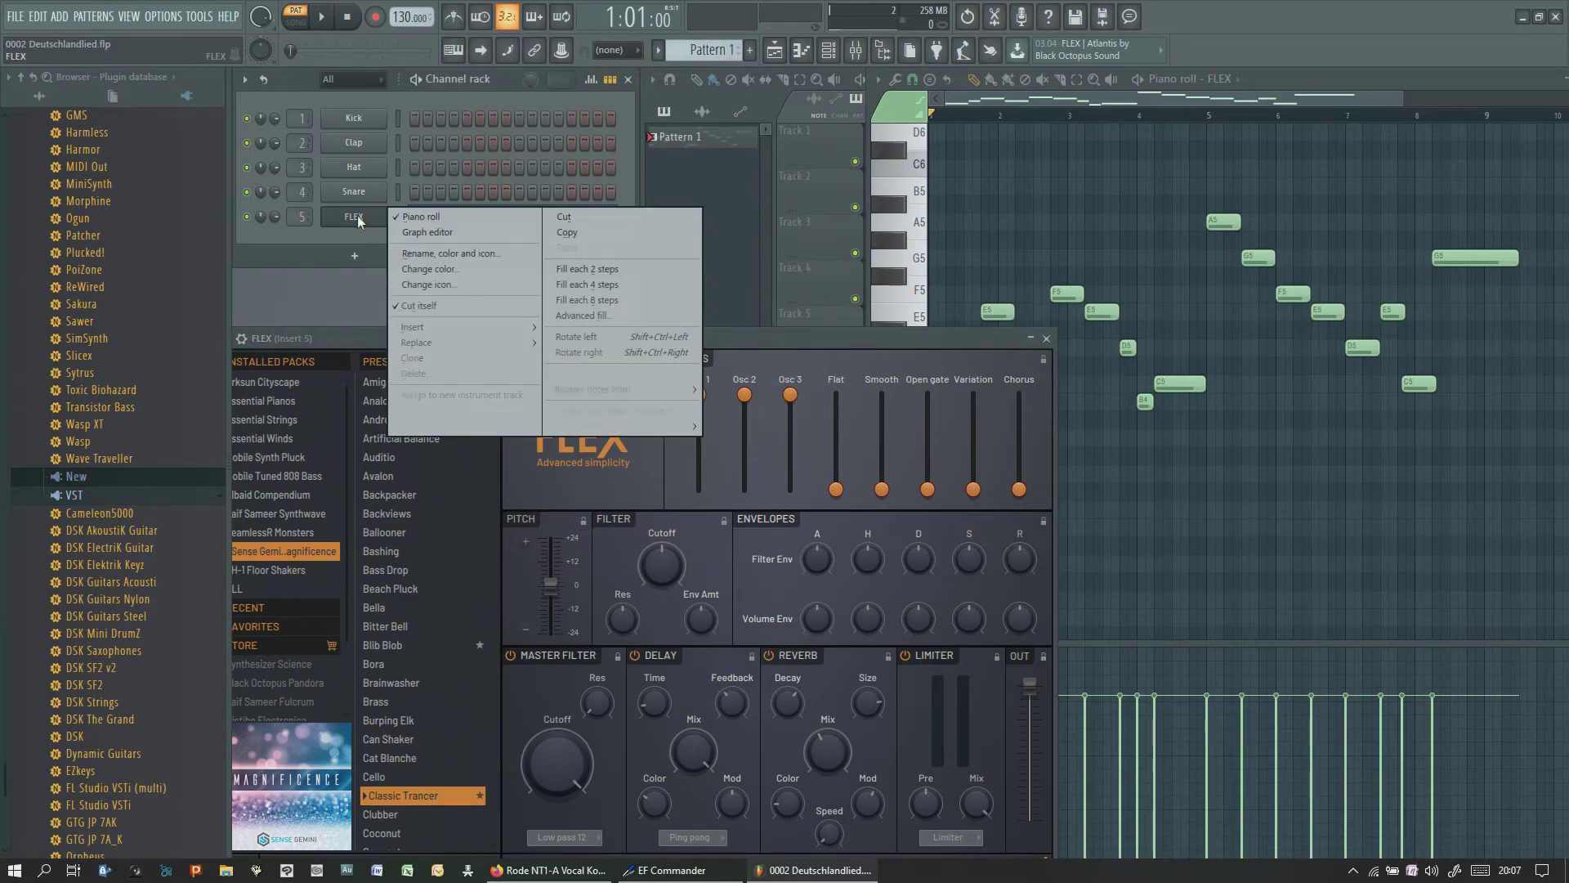
mouse_move(438, 344)
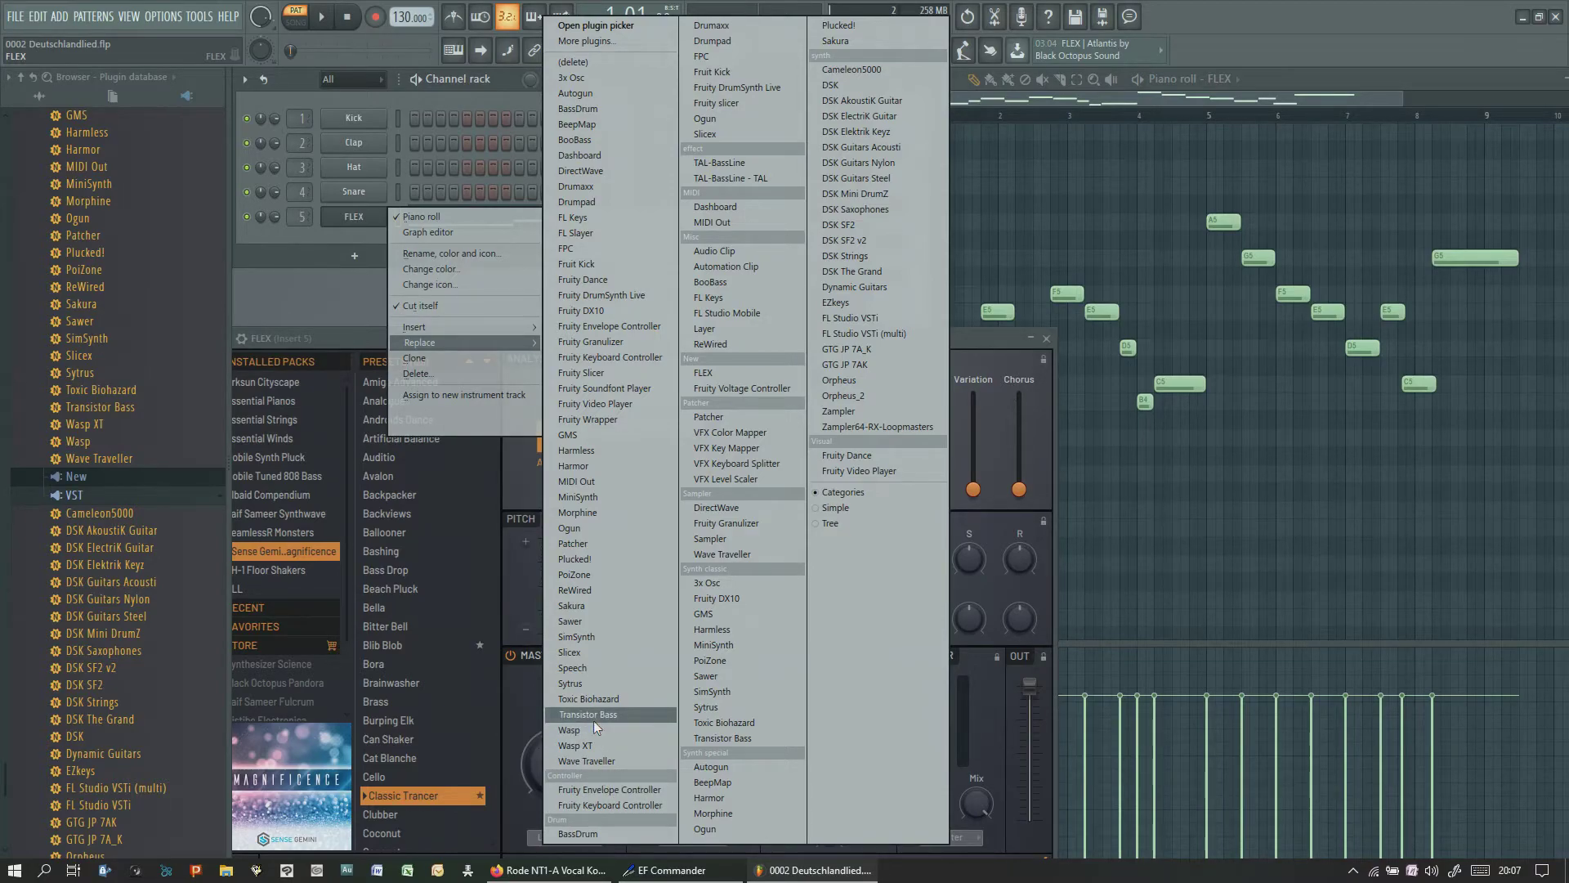
left_click(577, 610)
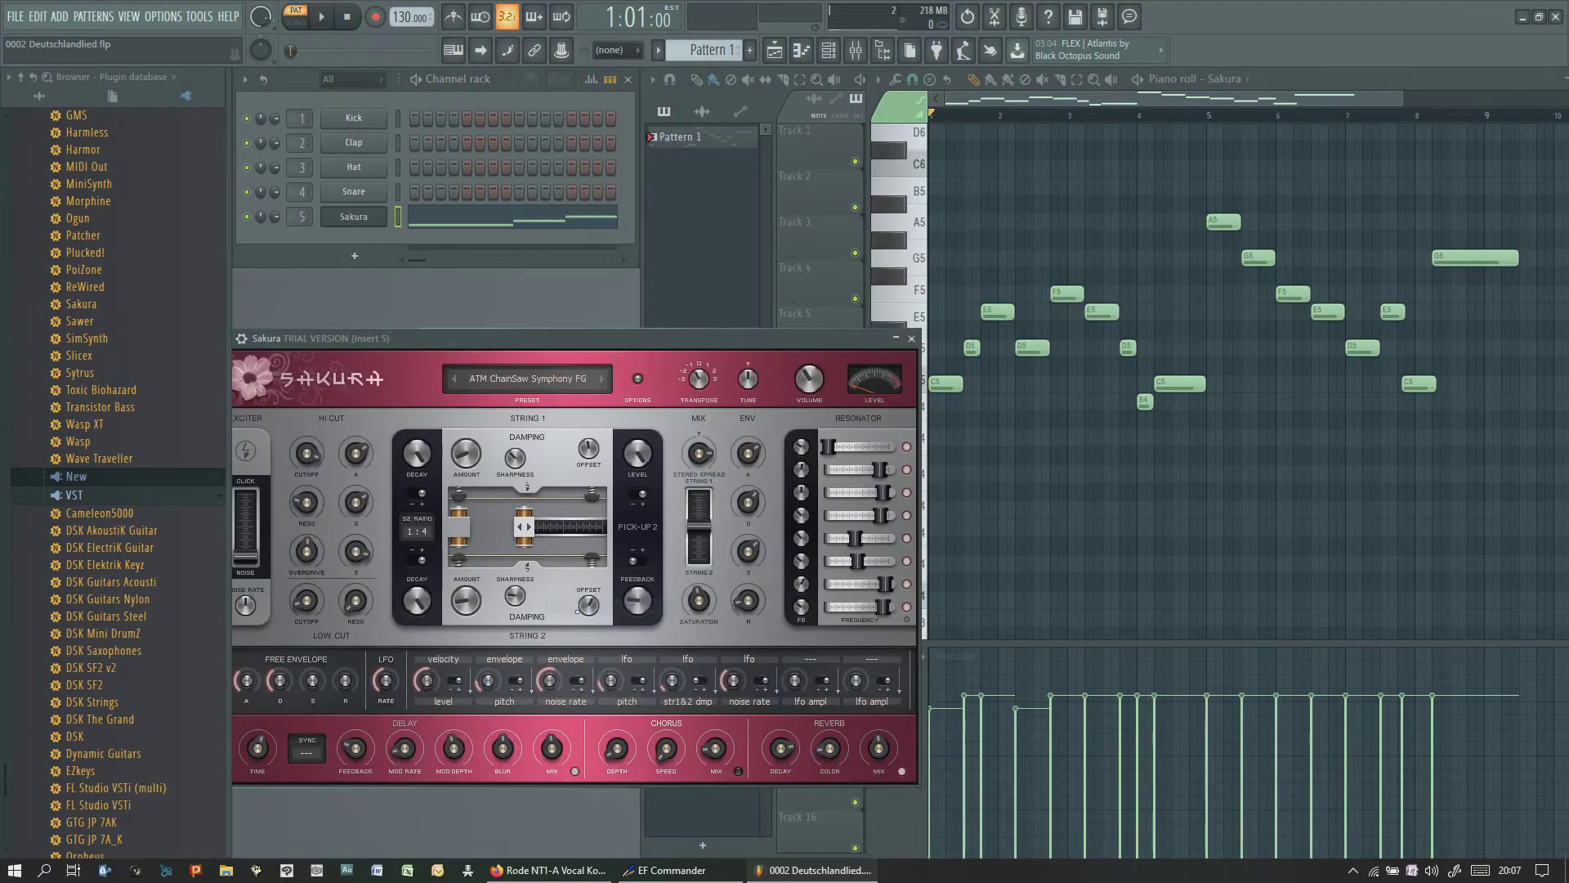
left_click_drag(605, 339, 696, 356)
Play Pattern 1 while stepping through the Sakura presets ATM CreepShow FG, ATM Evil Medevel FG and ATM Marching Steel FG, and stop playback
key("space")
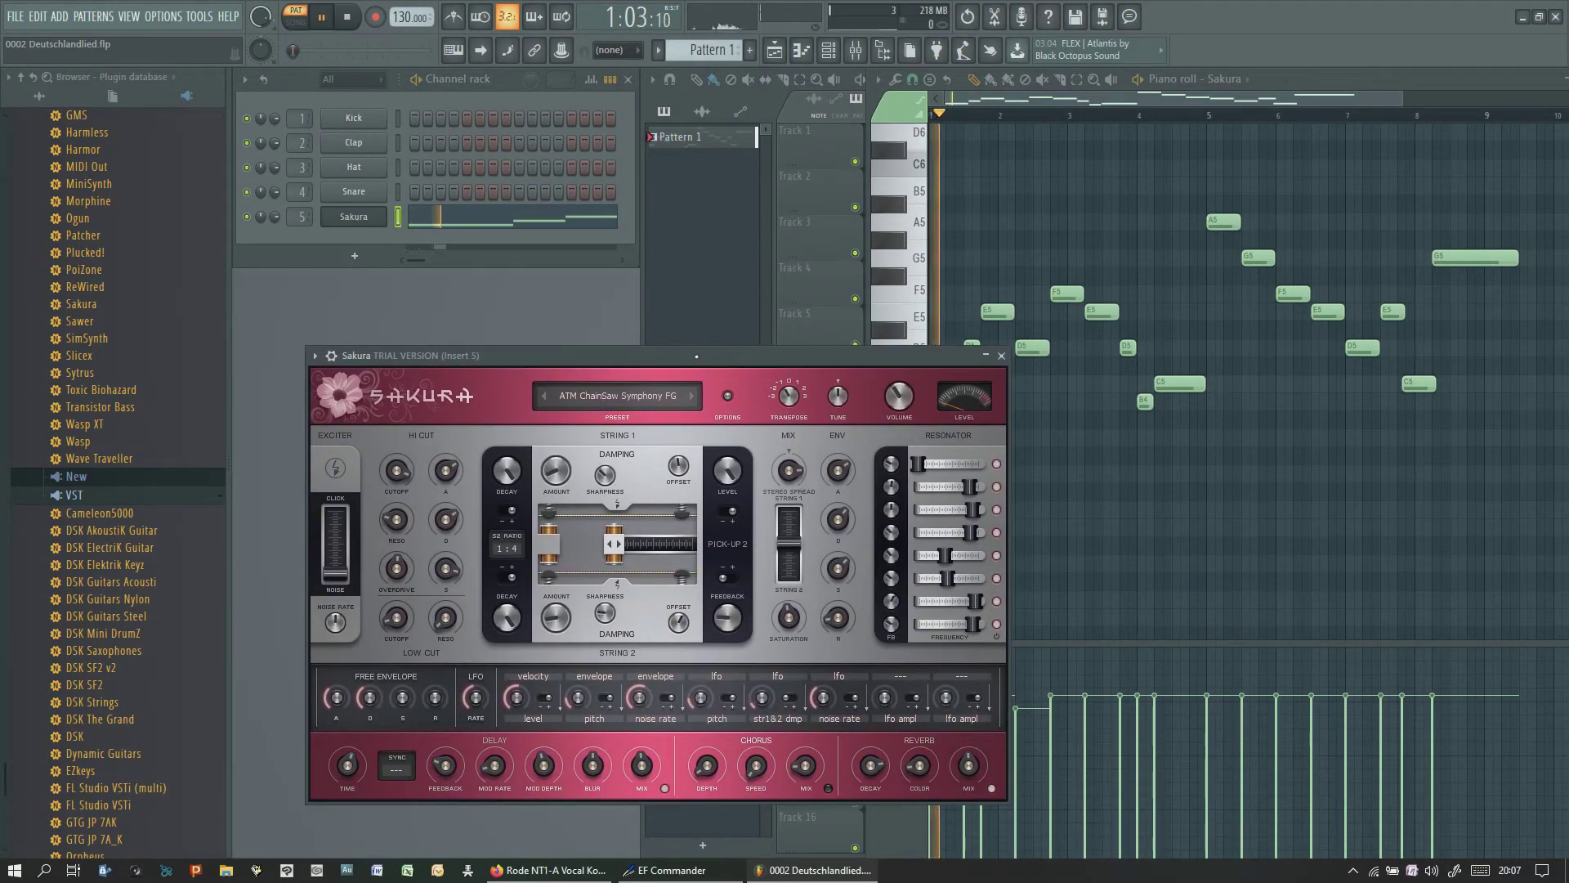
left_click(692, 396)
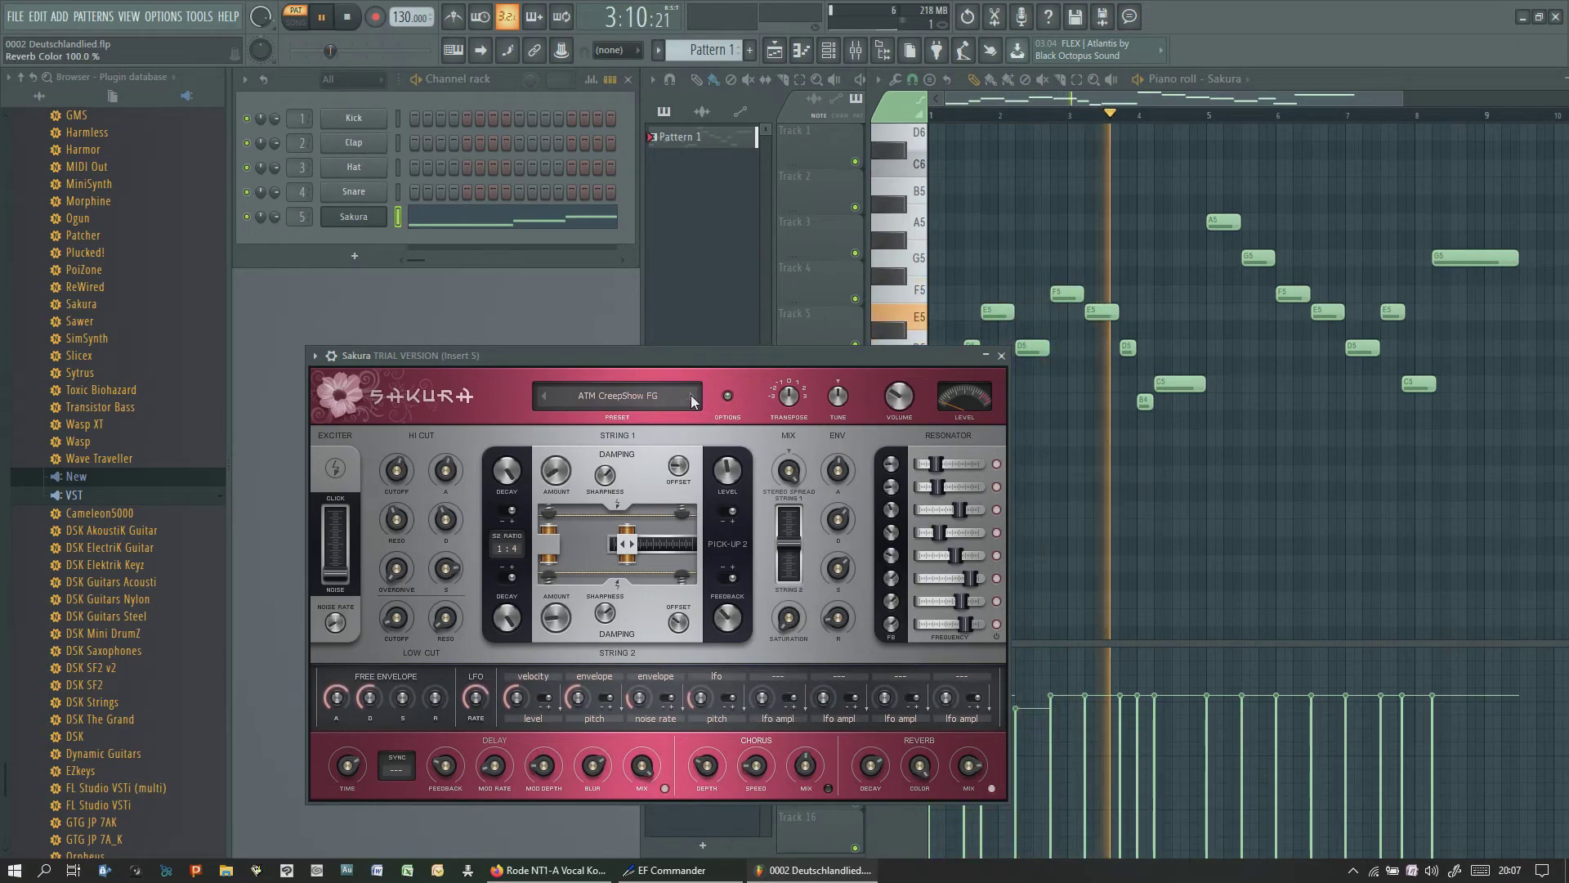
left_click(692, 396)
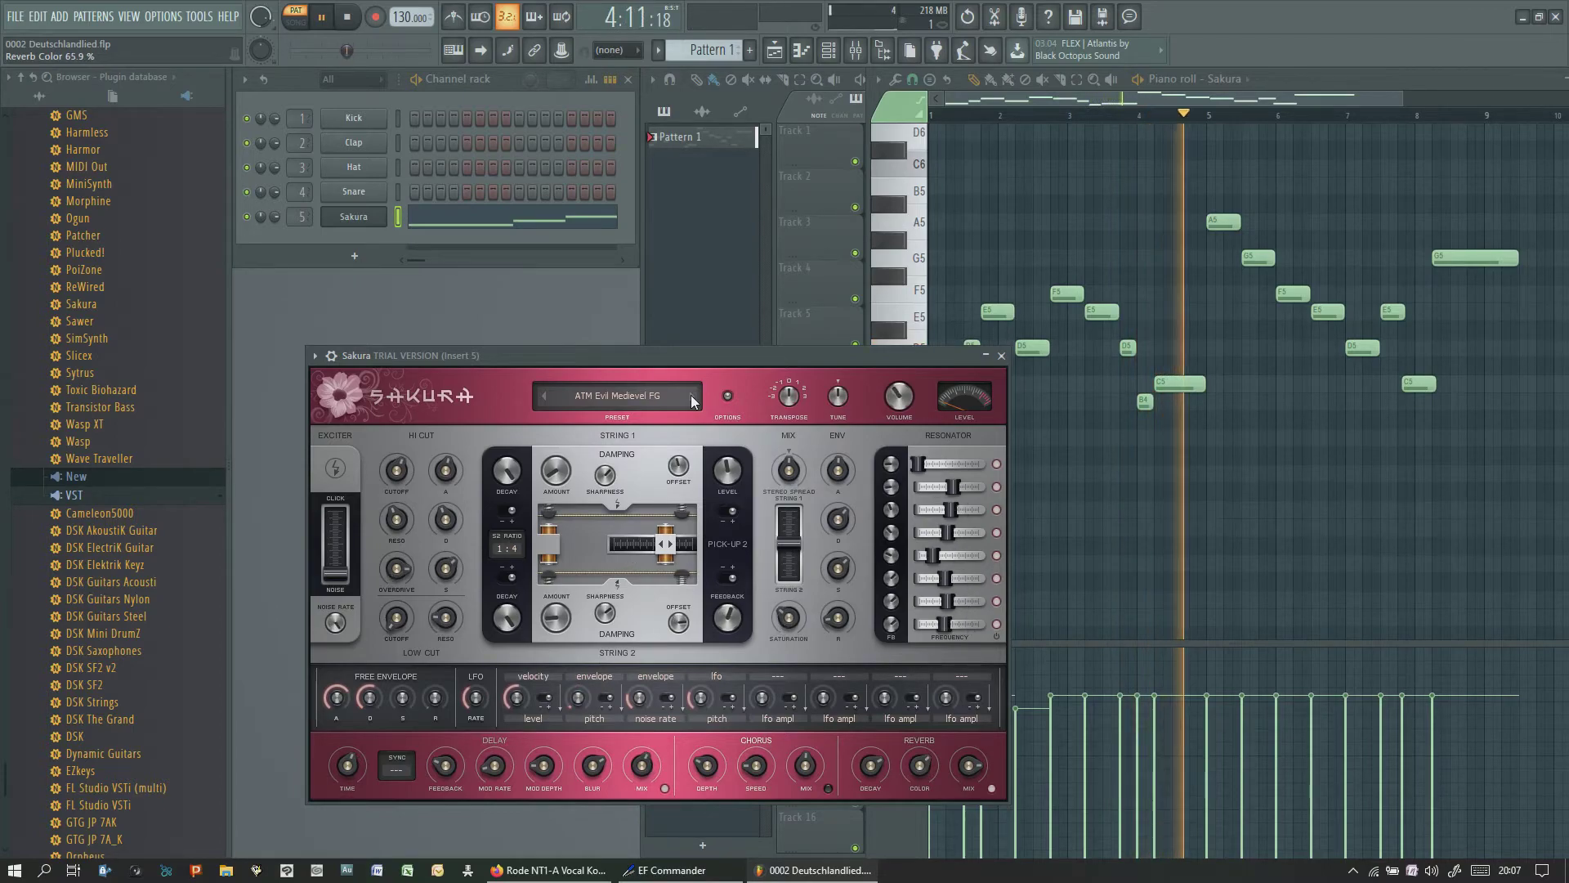
left_click(693, 395)
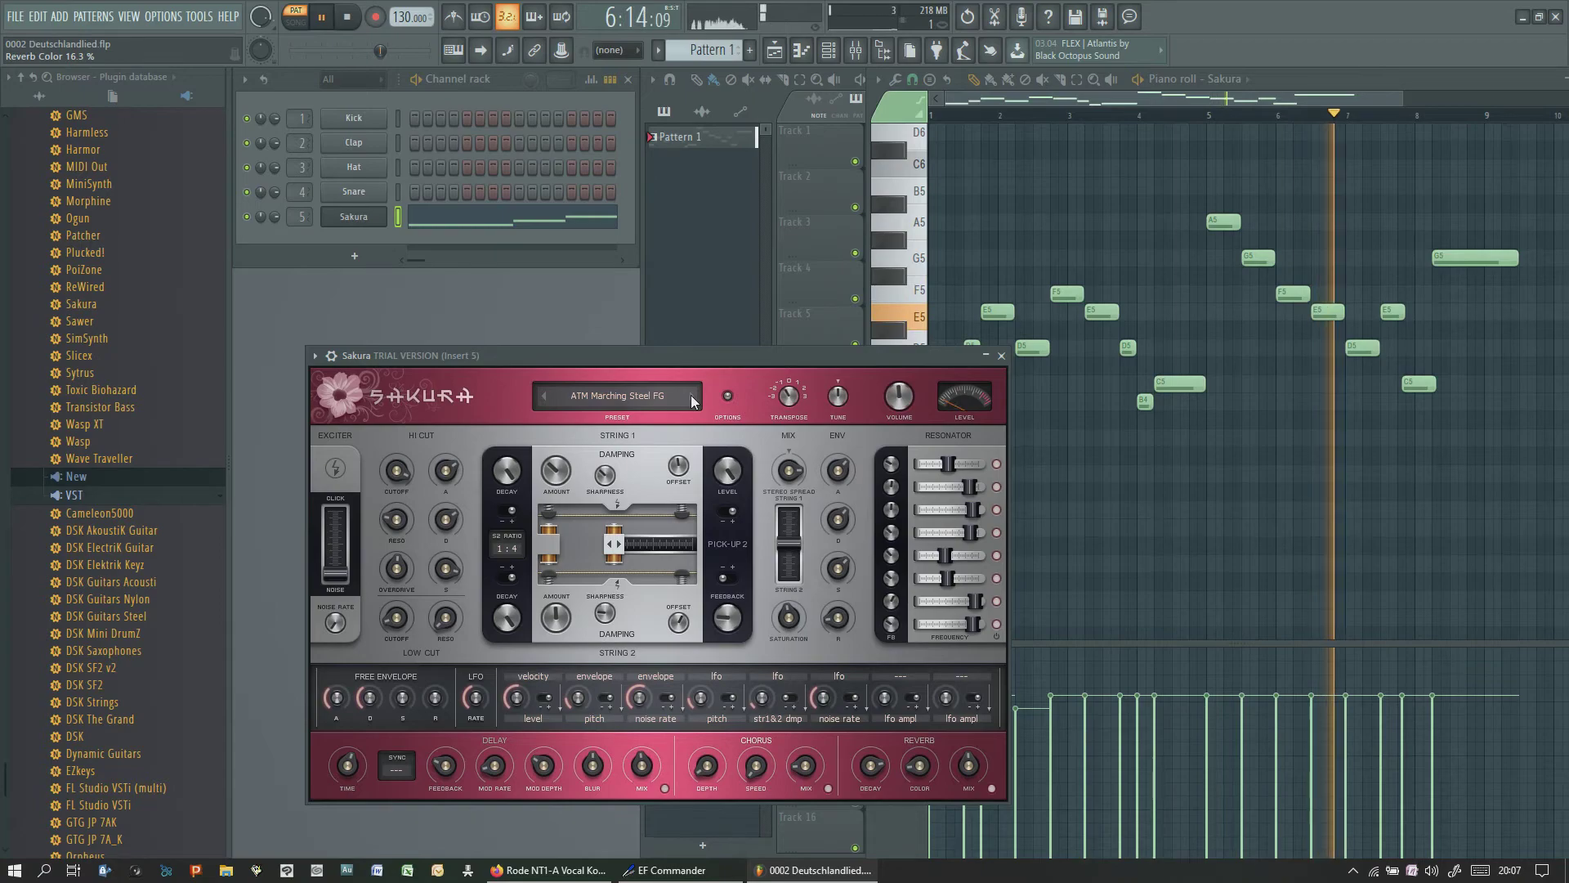
key("space")
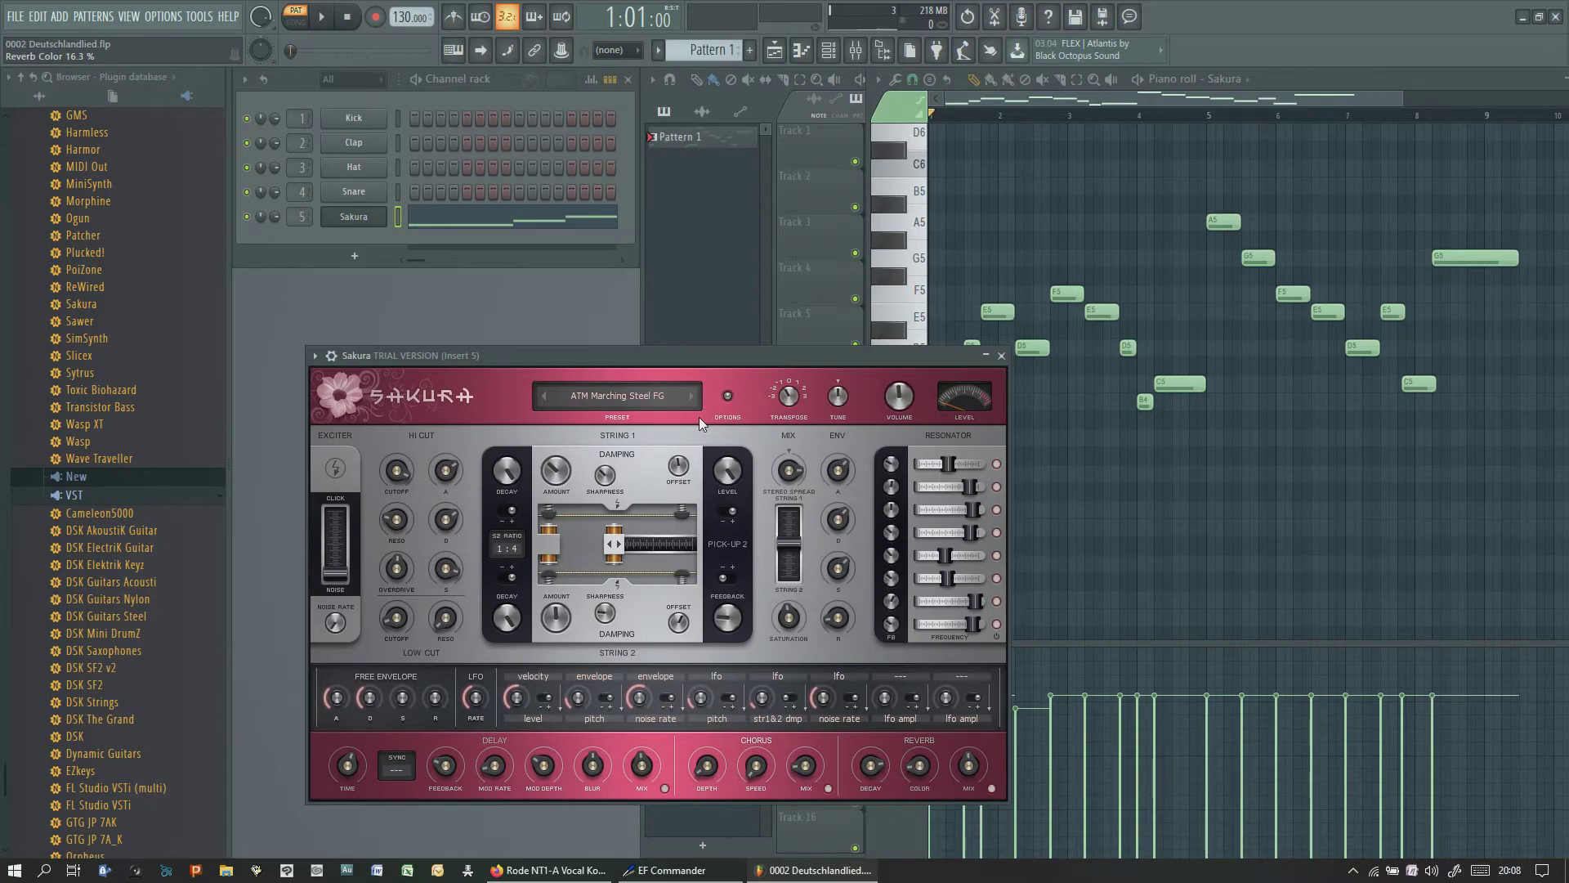
Look through the plugin database's installed effects and instruments, including the New and Synth classic generator categories and the VST list
scroll(116, 398, "up", 15)
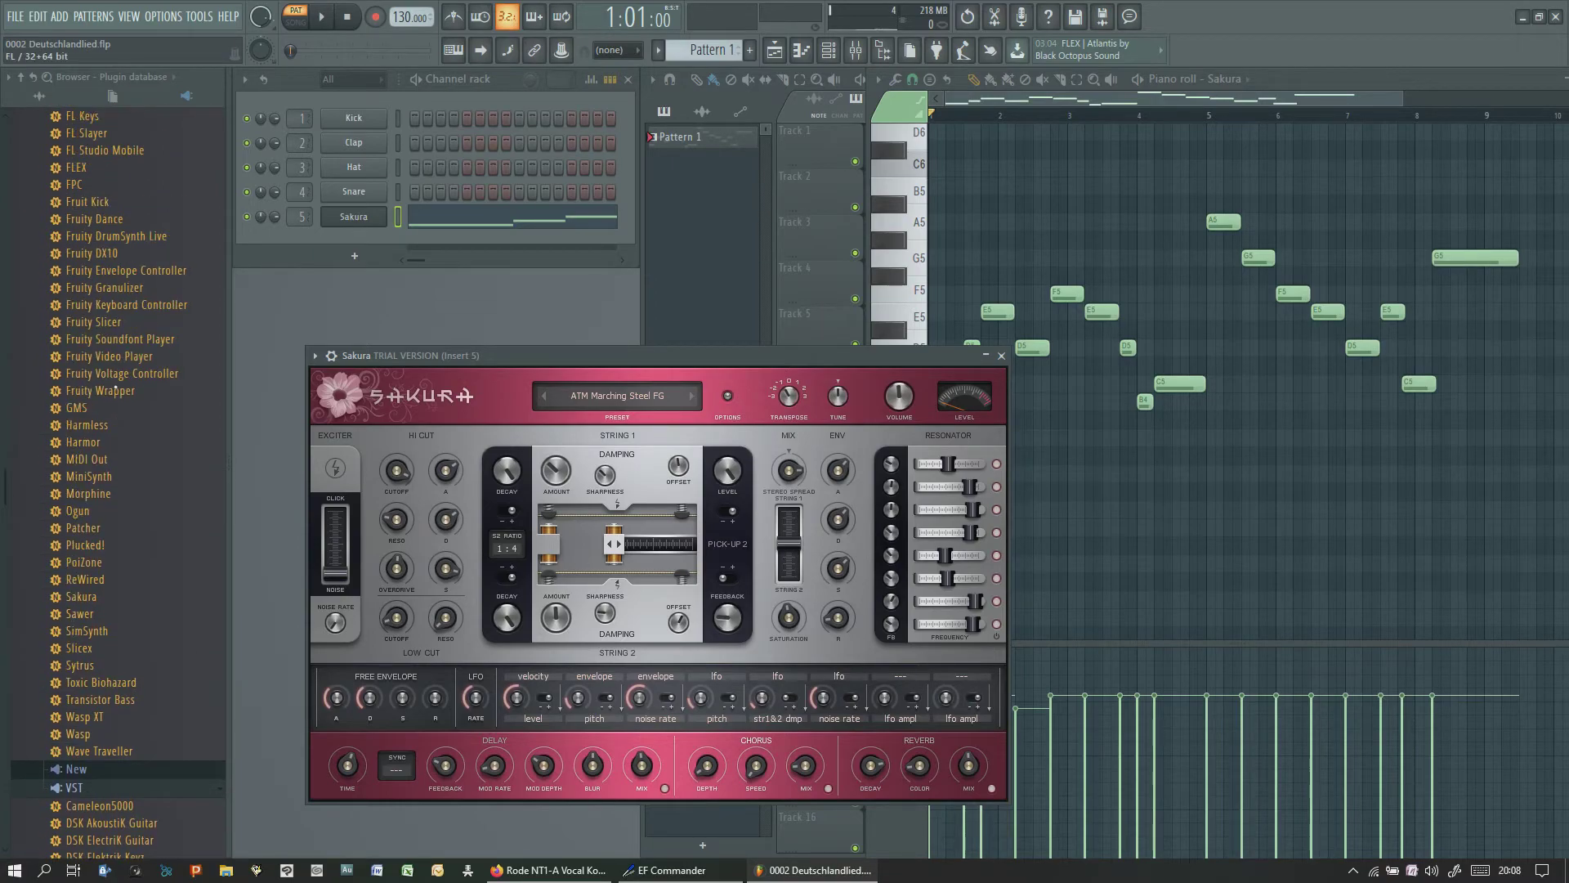
scroll(115, 398, "up", 10)
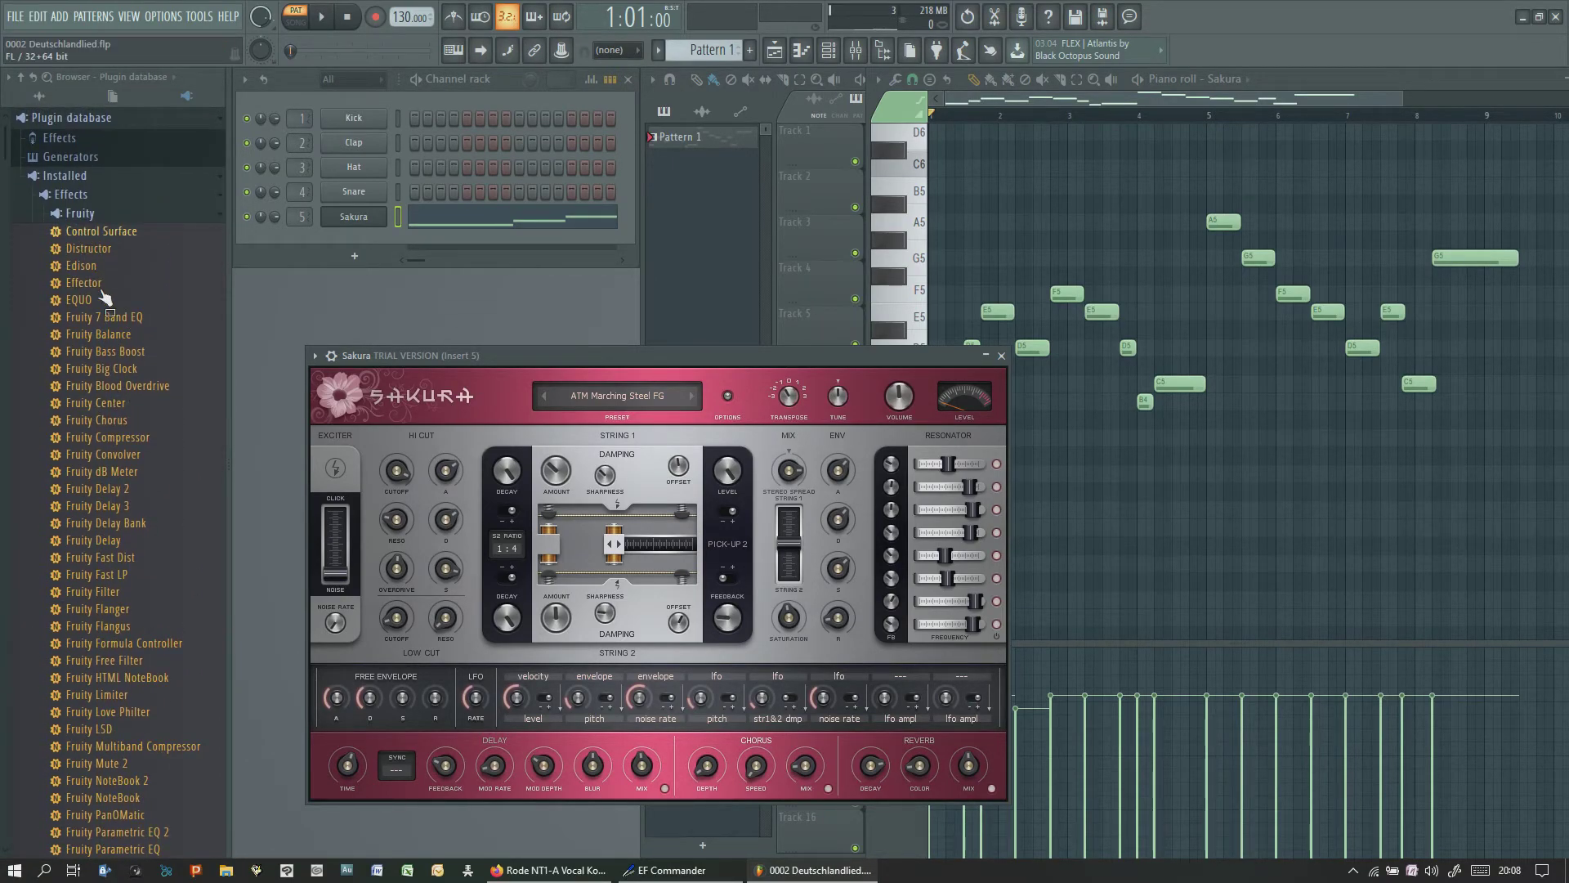
scroll(119, 651, "down", 20)
scroll(119, 651, "up", 15)
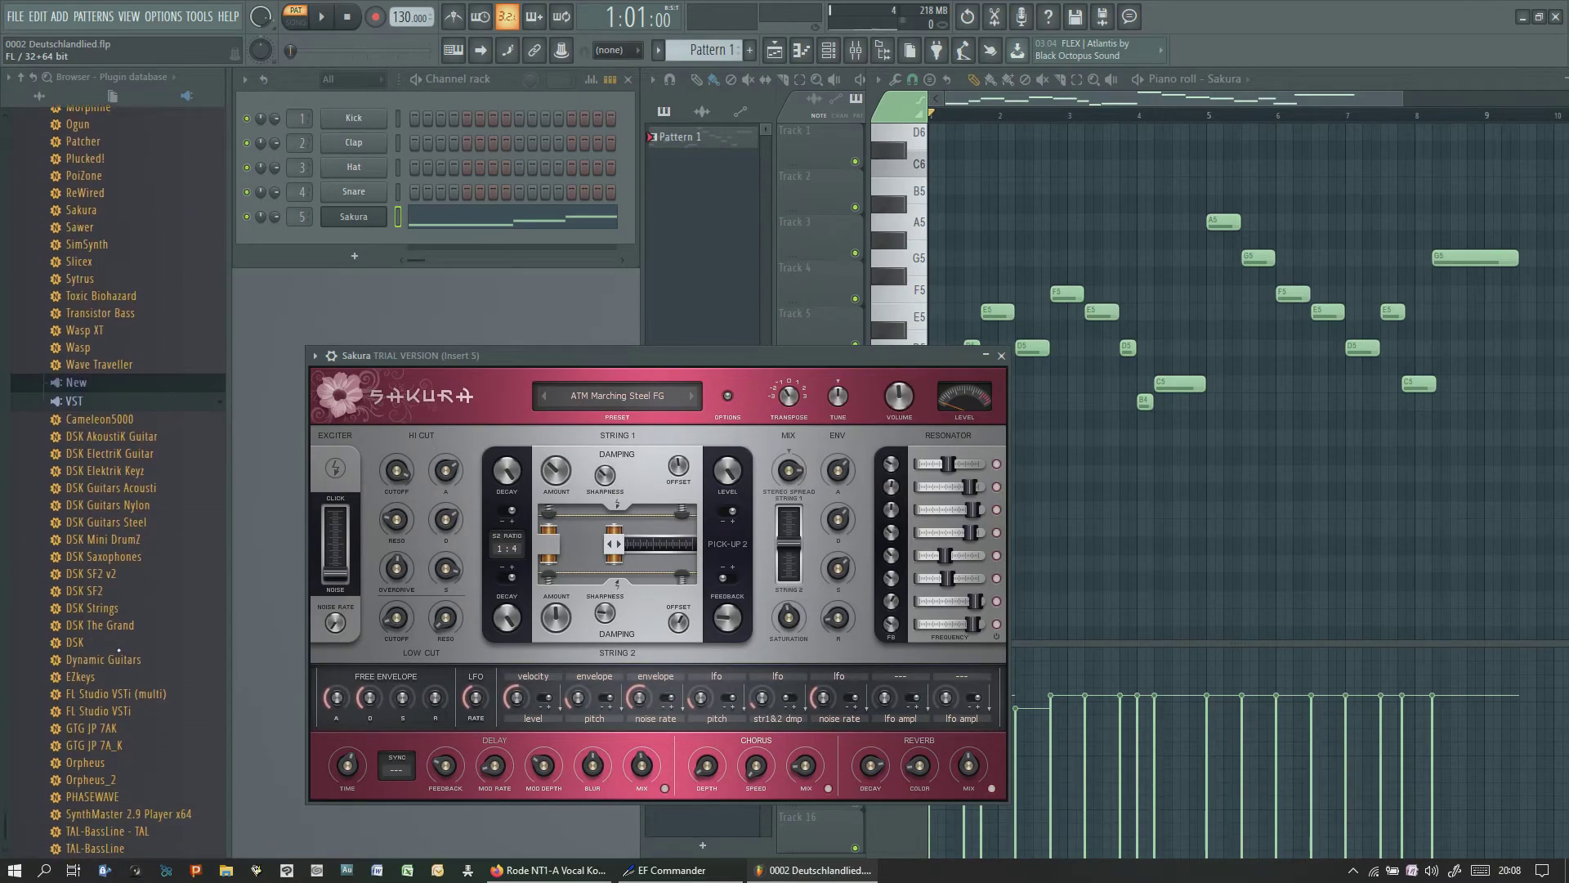
scroll(92, 327, "up", 10)
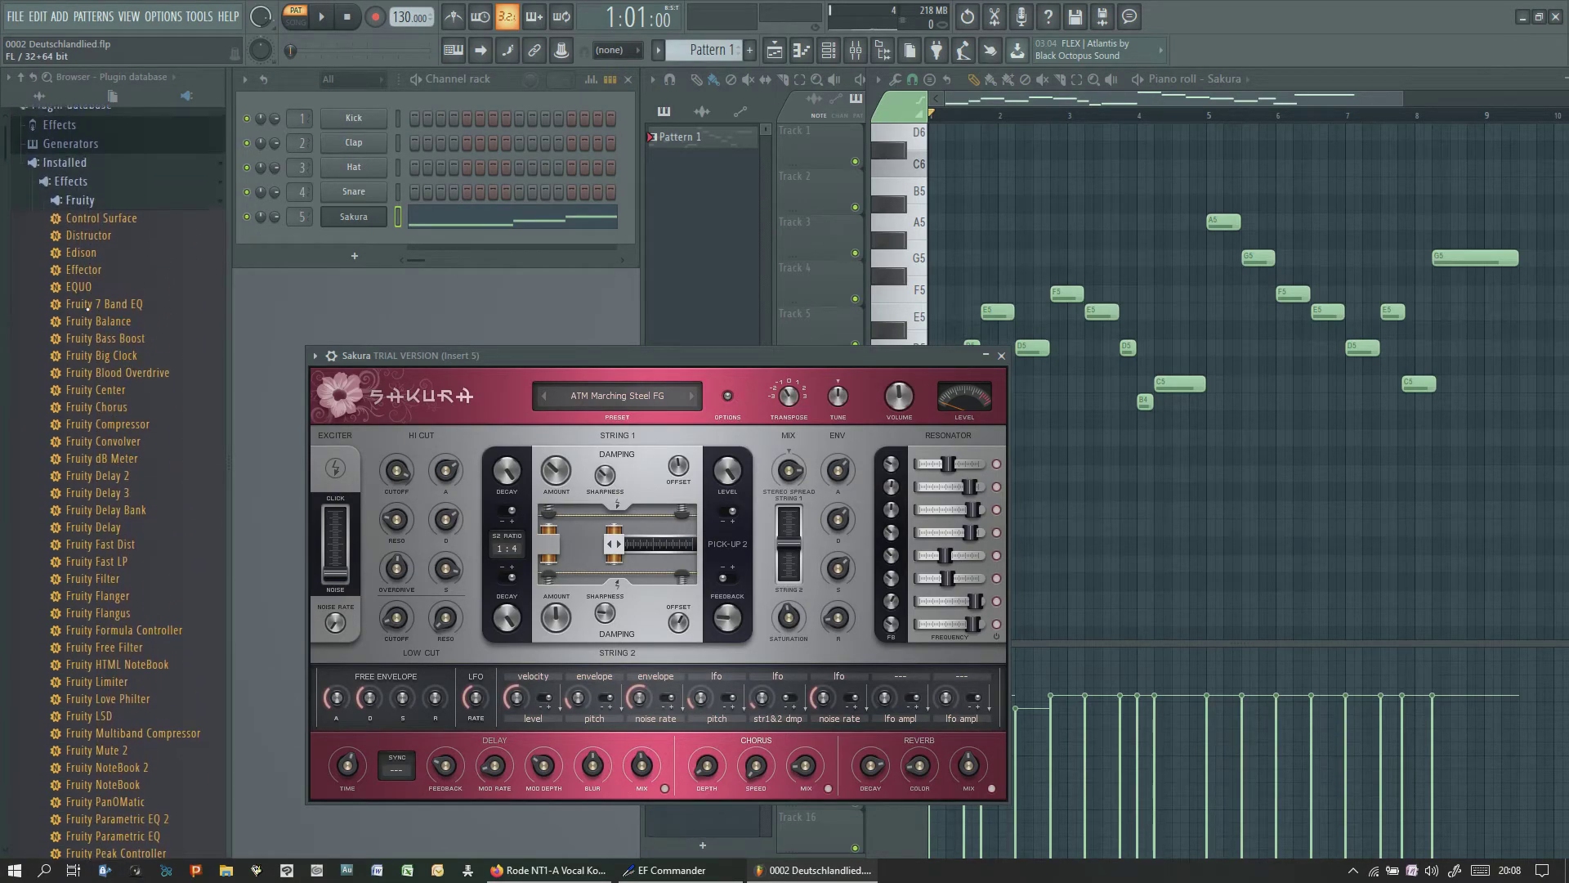
left_click(74, 152)
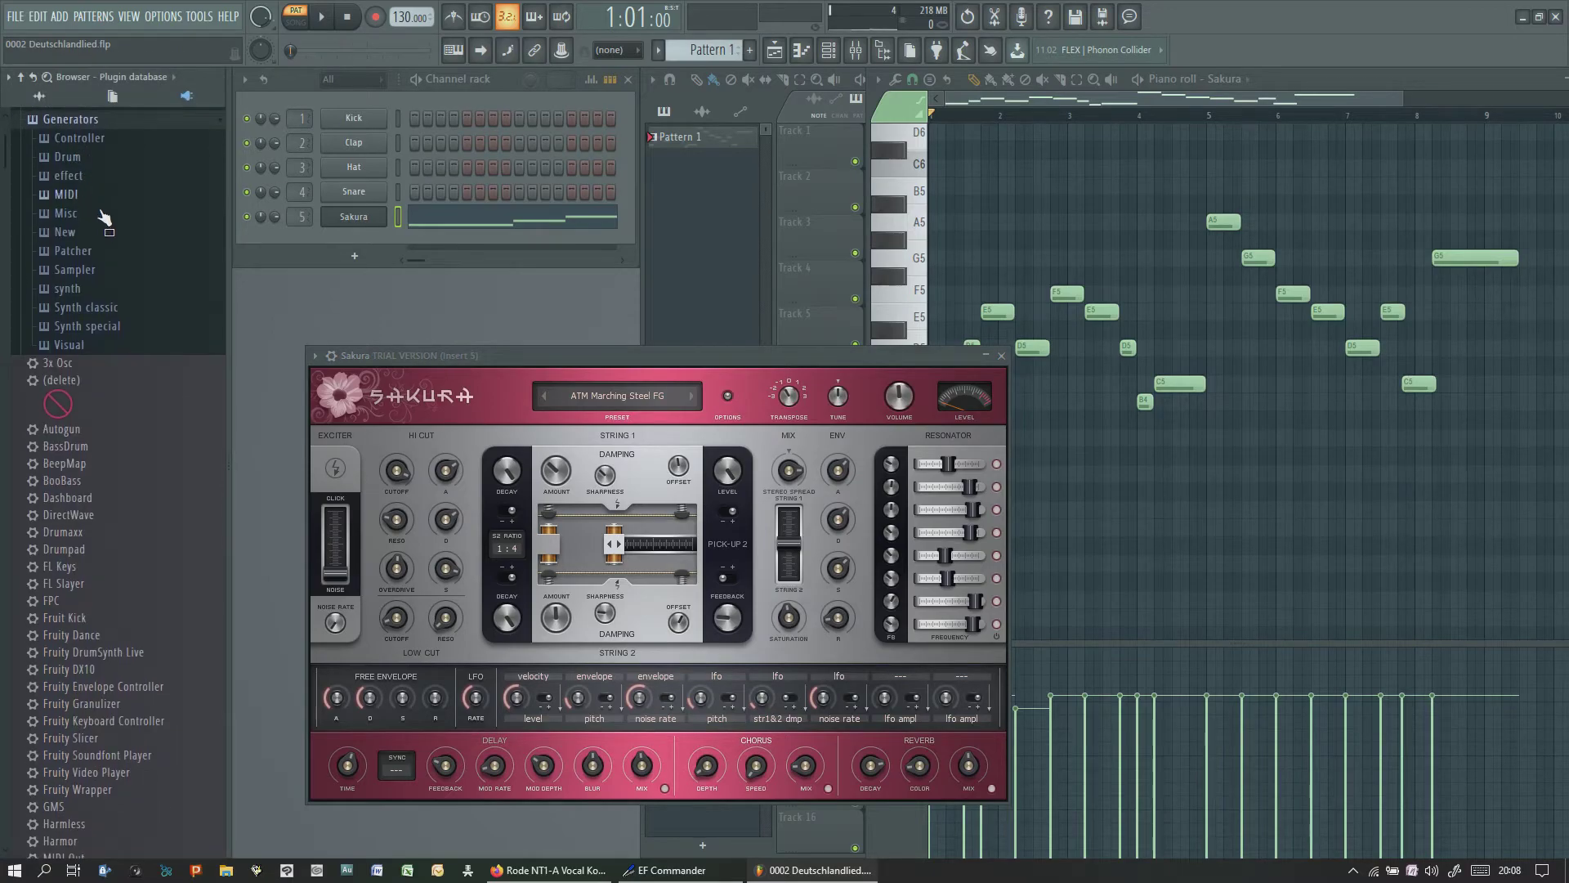
left_click(74, 237)
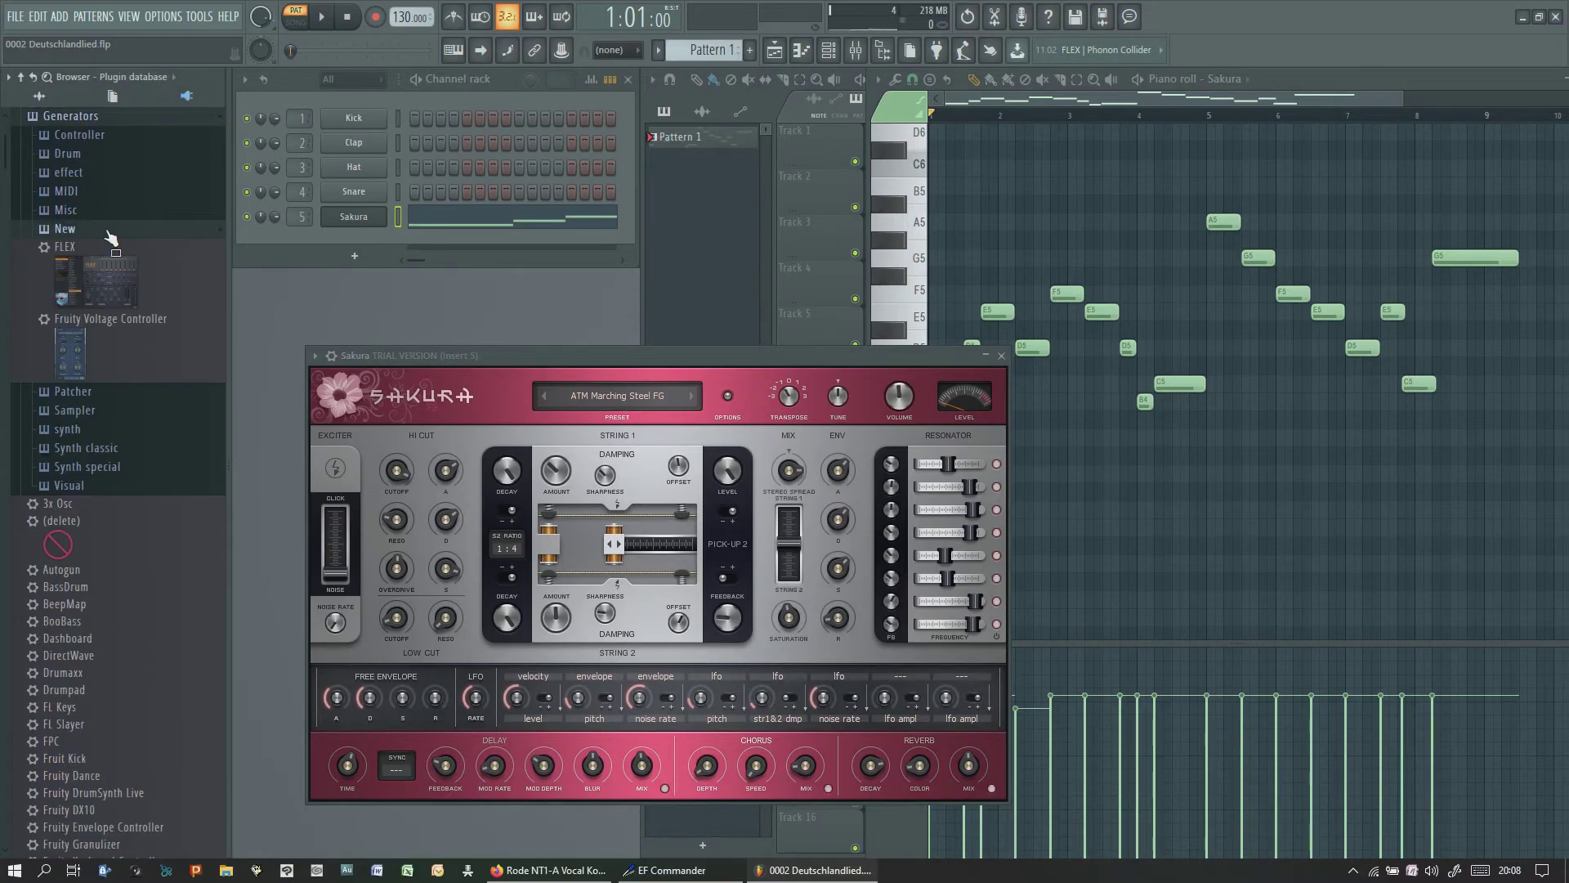
left_click(82, 448)
scroll(102, 572, "down", 10)
scroll(106, 660, "down", 12)
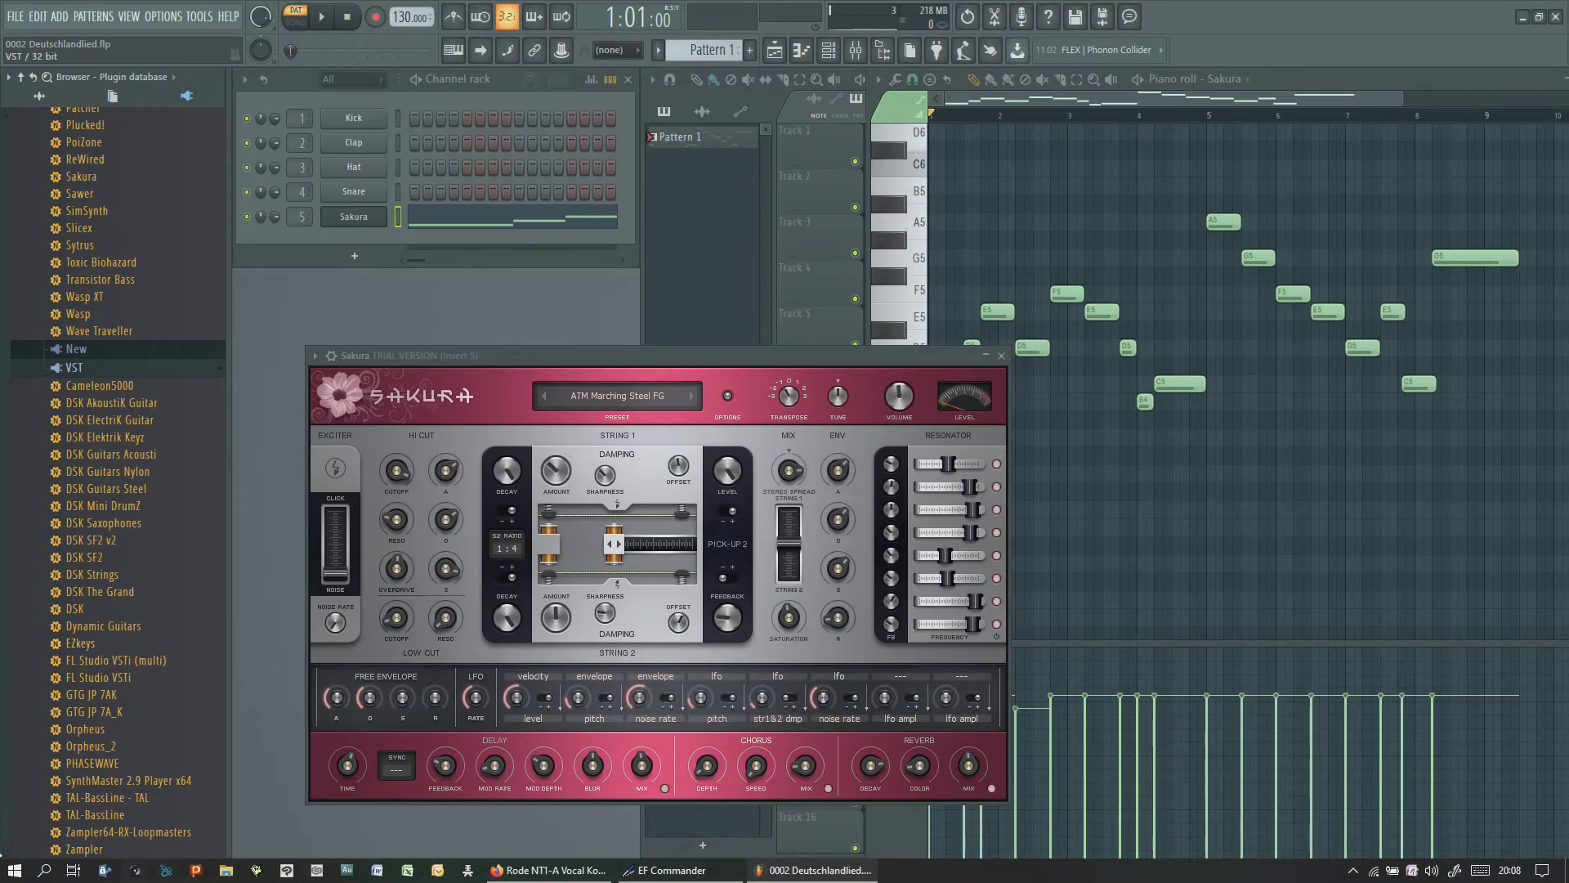
Browse the installed programs from A to F in the Windows Start menu
left_click(14, 870)
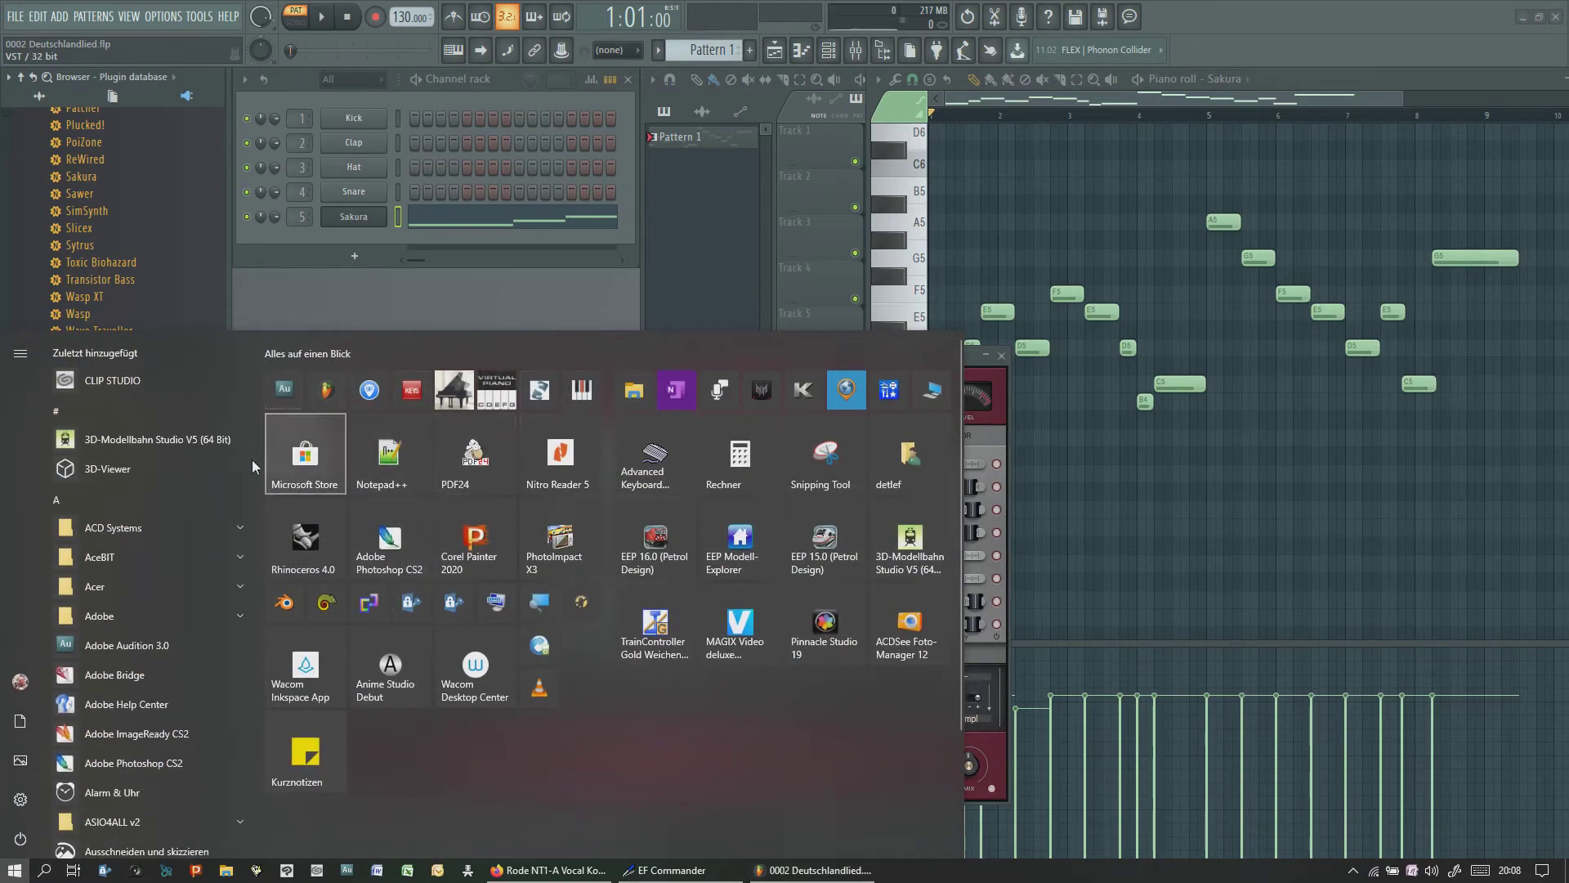
scroll(180, 655, "down", 6)
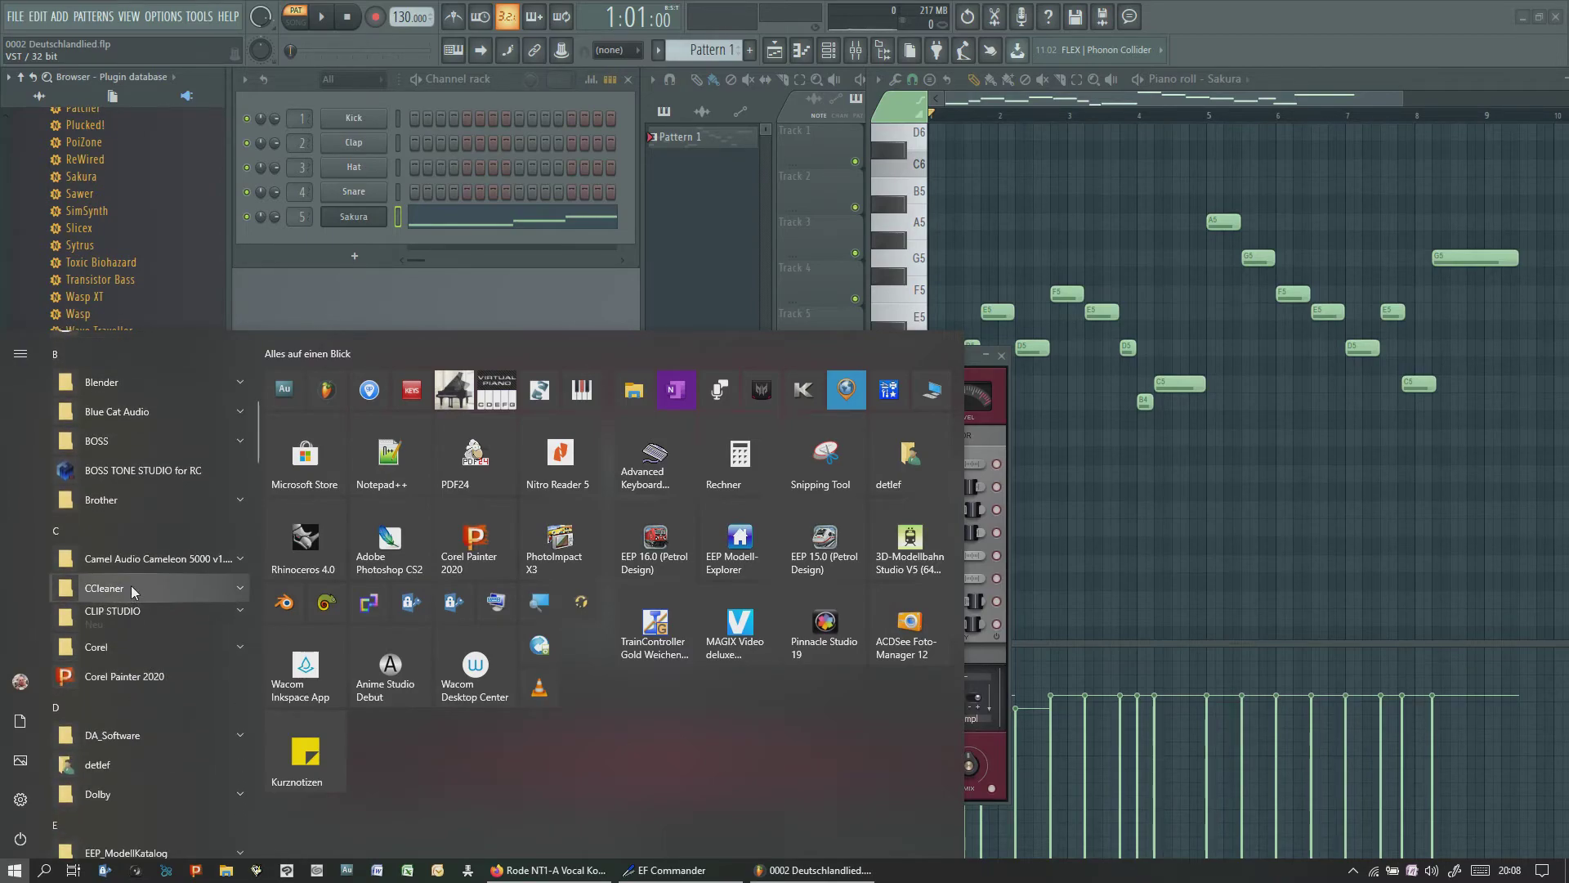
scroll(137, 582, "down", 3)
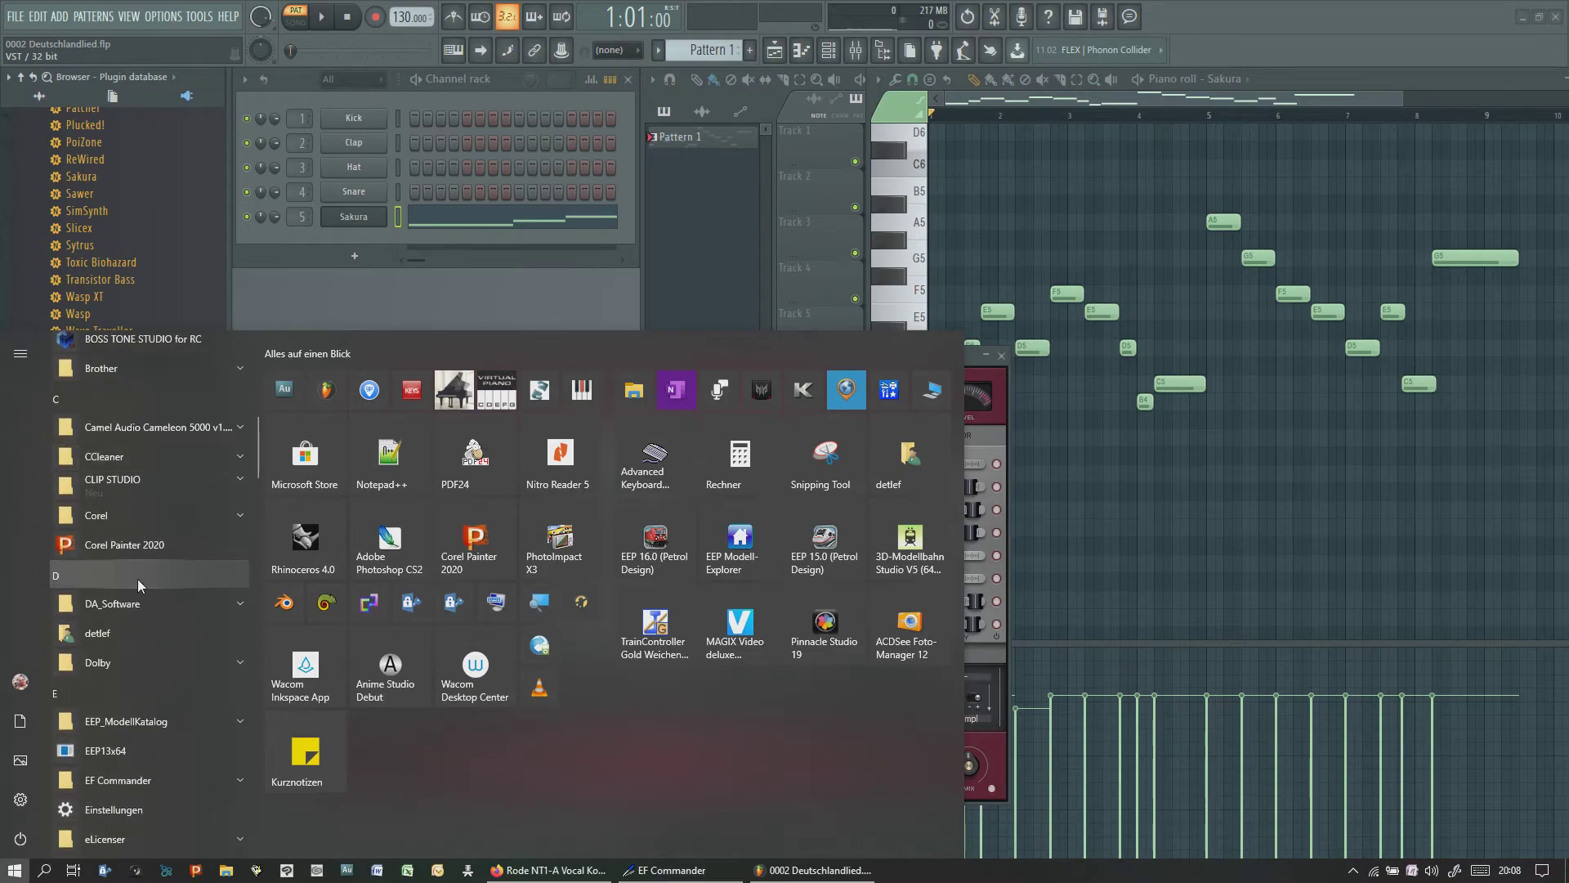
scroll(138, 579, "down", 3)
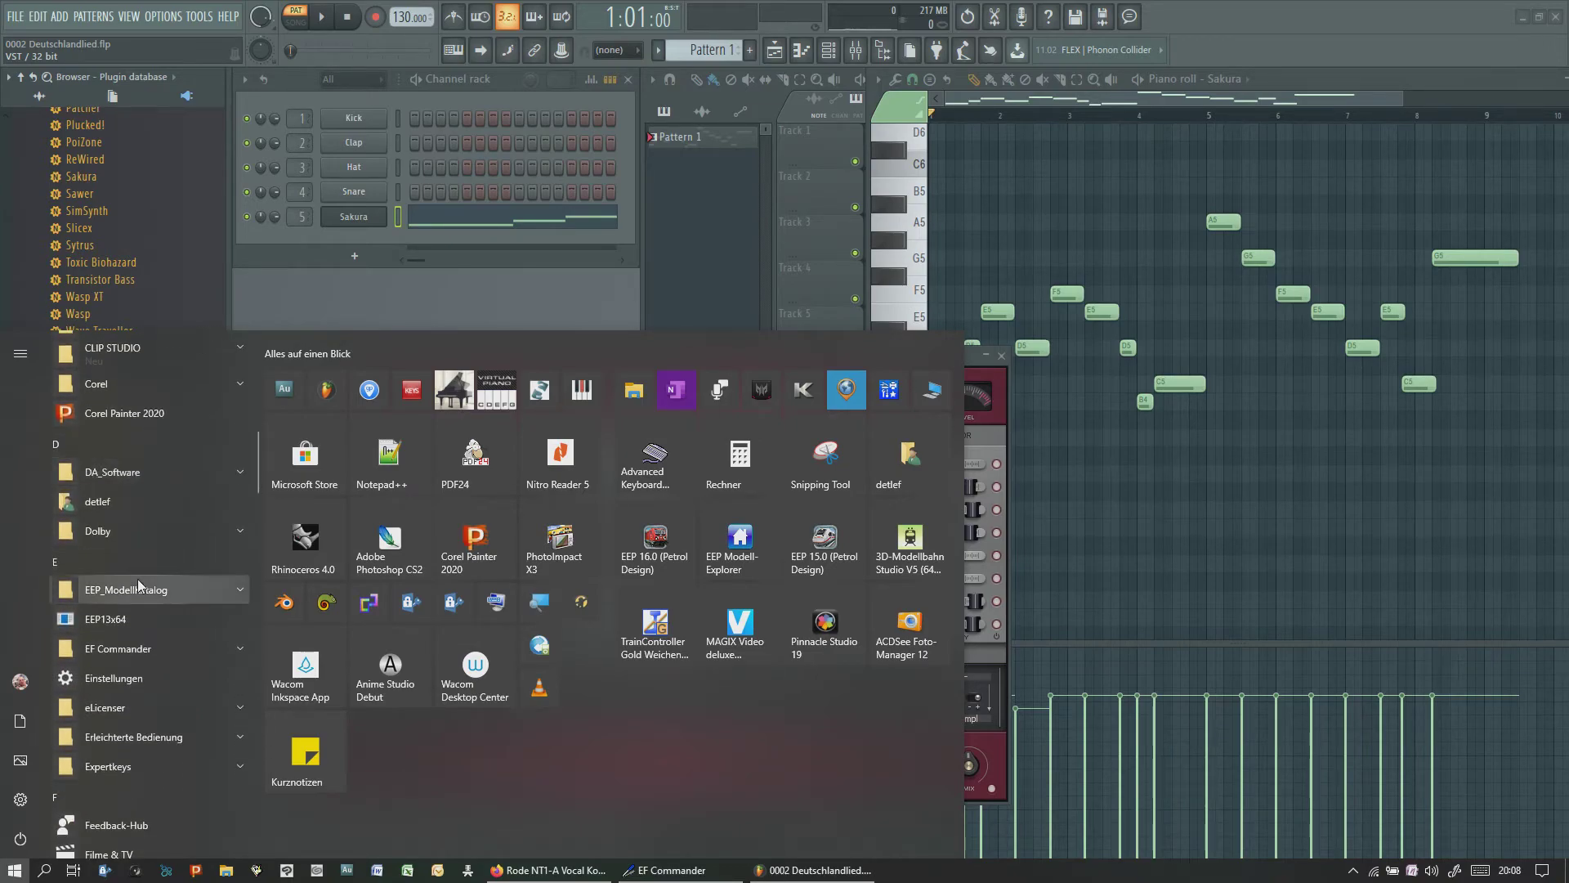
scroll(137, 578, "down", 3)
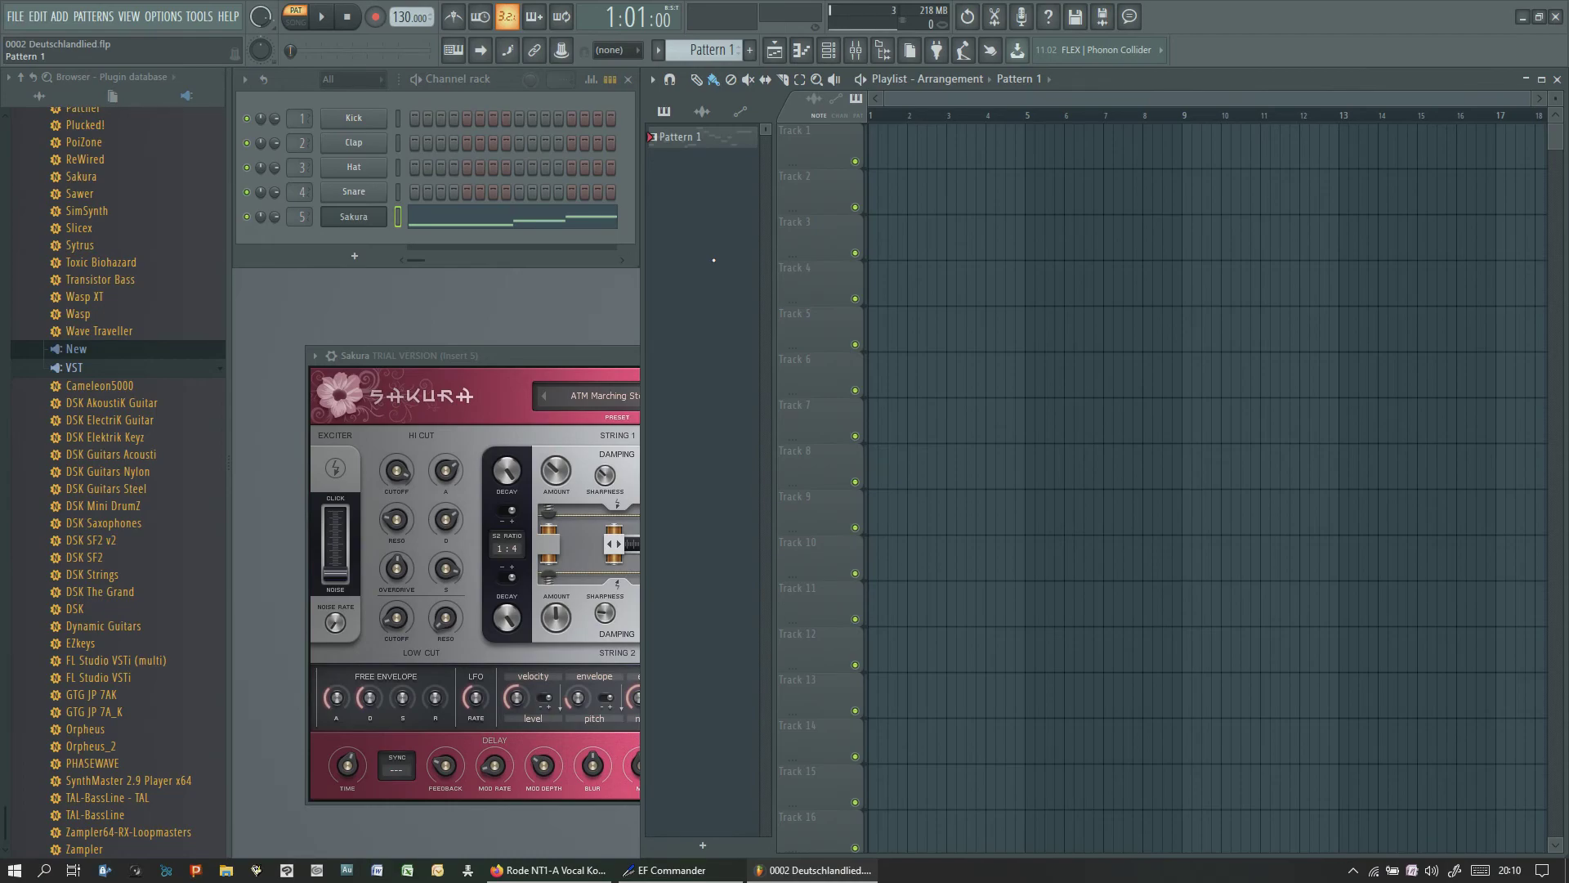
Open the Sakura channel's notes in the piano roll, and show the mixer narrowed to its first eight insert tracks
left_click(520, 220)
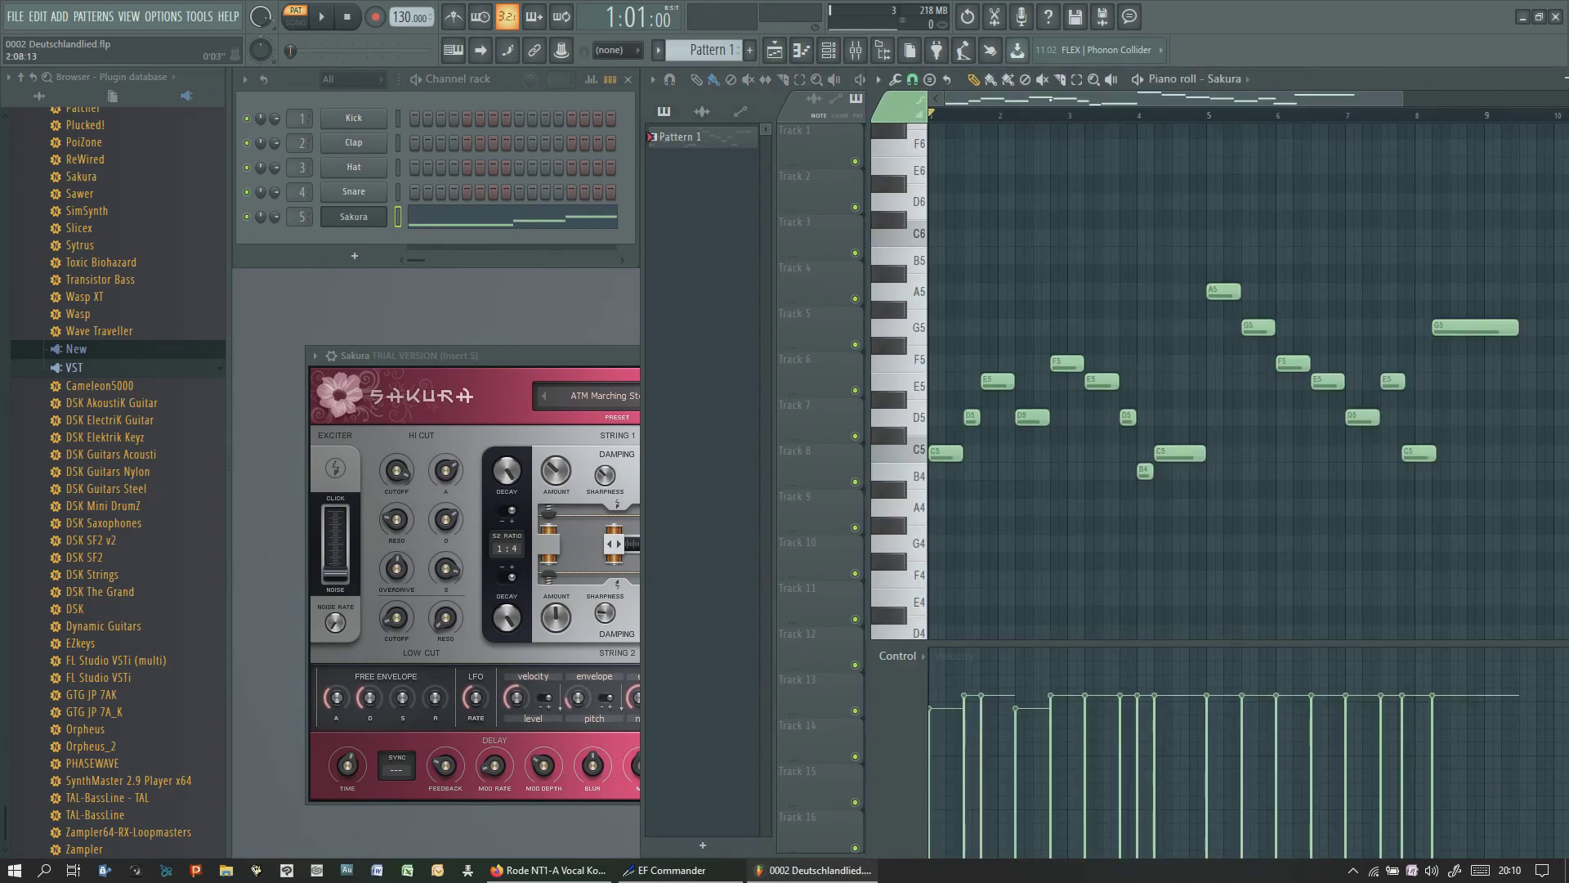
left_click(859, 60)
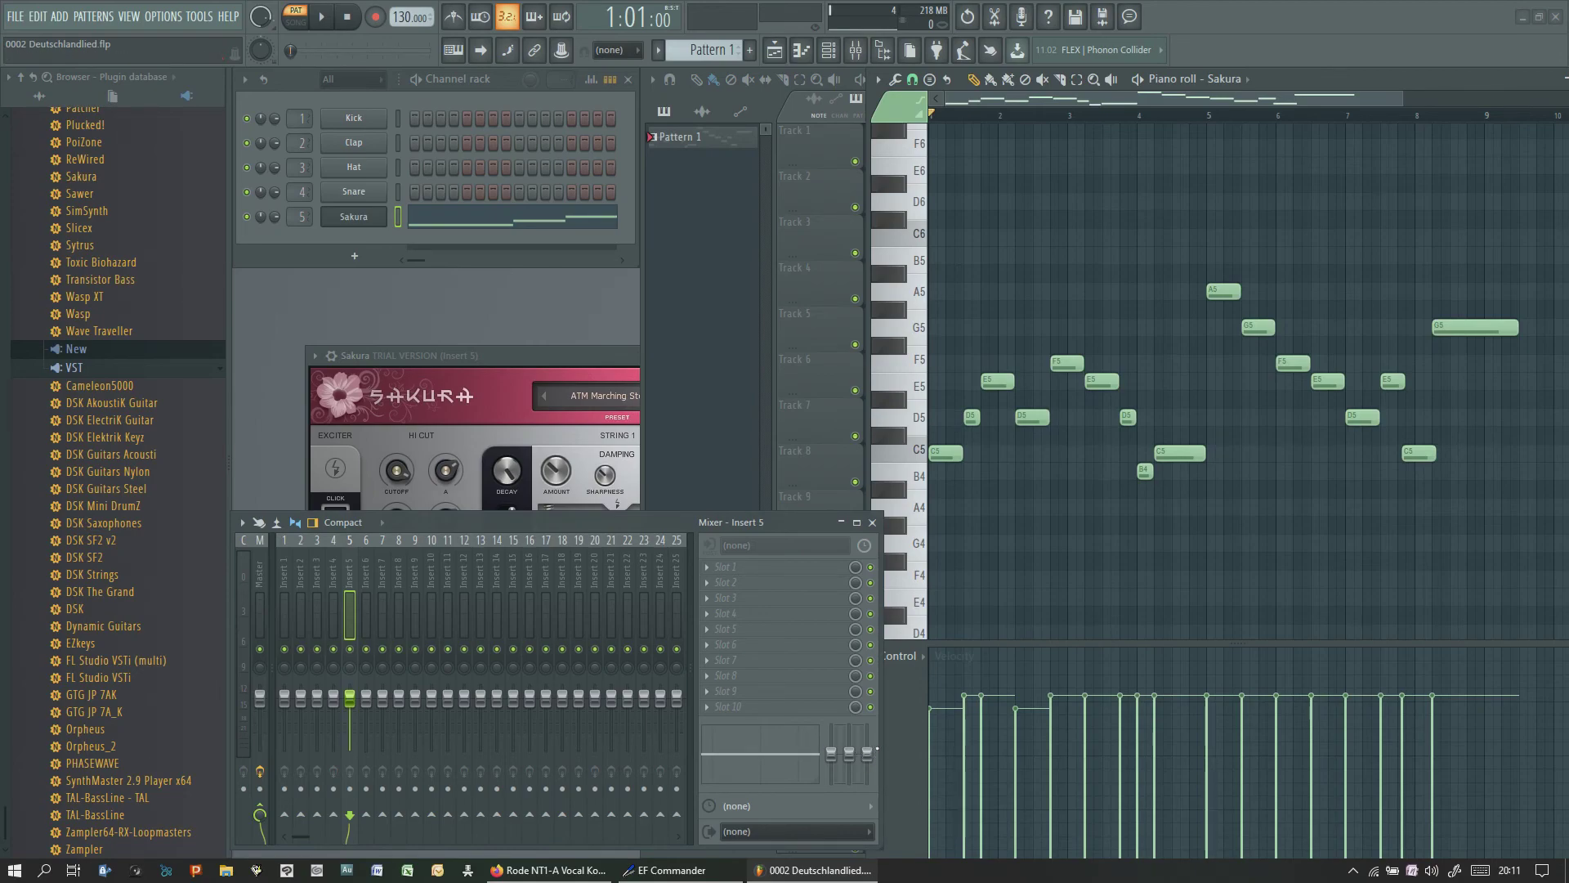
left_click_drag(880, 745, 601, 695)
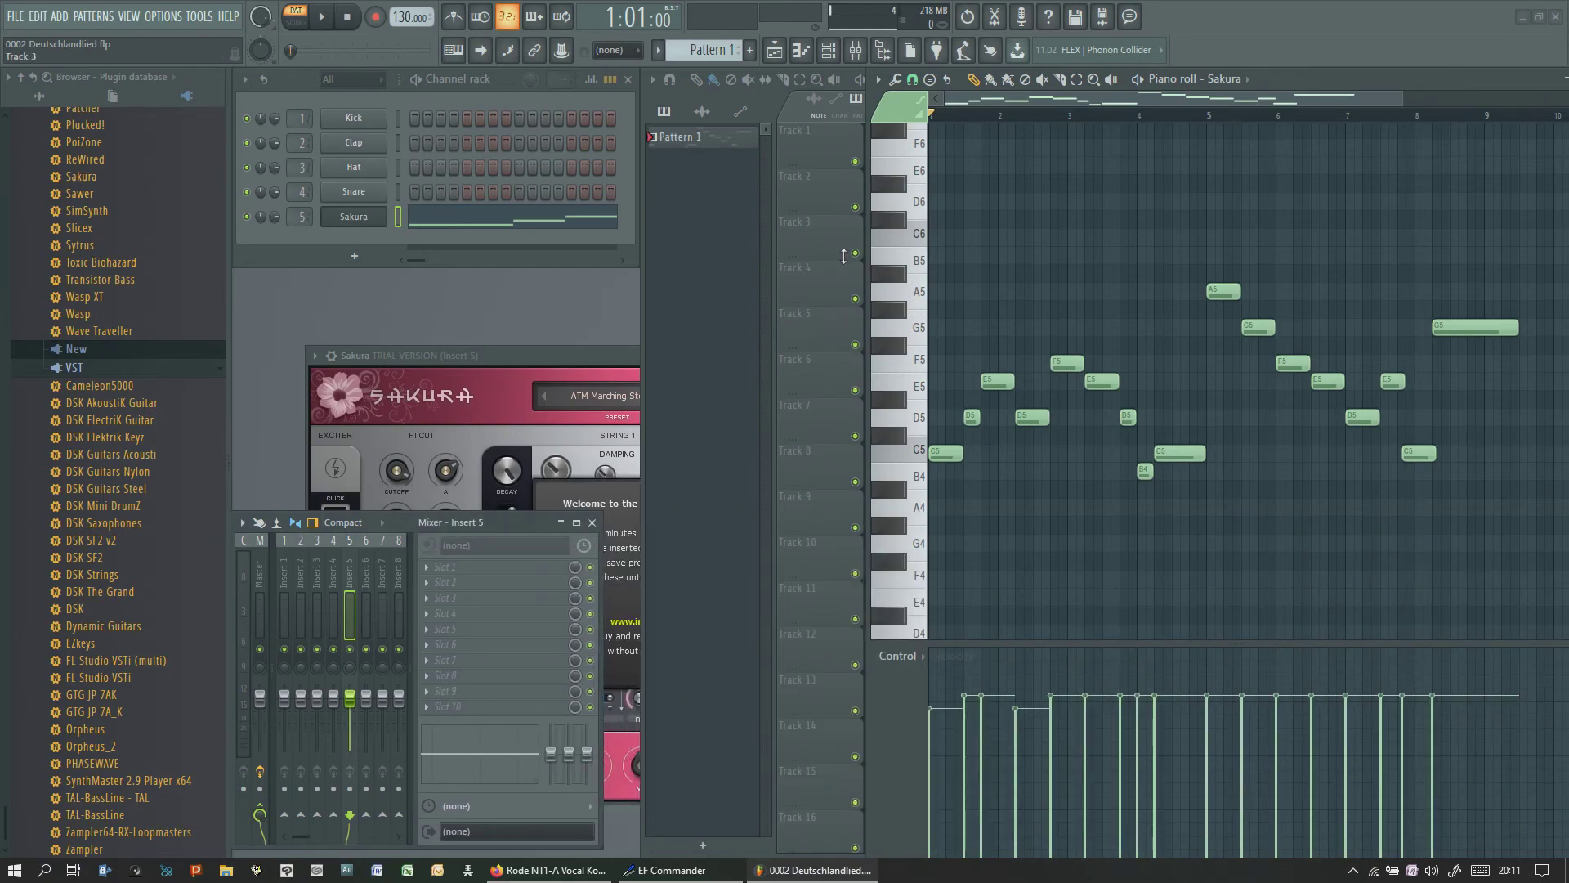
Examine the piano roll's key range from C0 to B10 and the playlist's tracks down to Track 500
scroll(1026, 472, "down", 10)
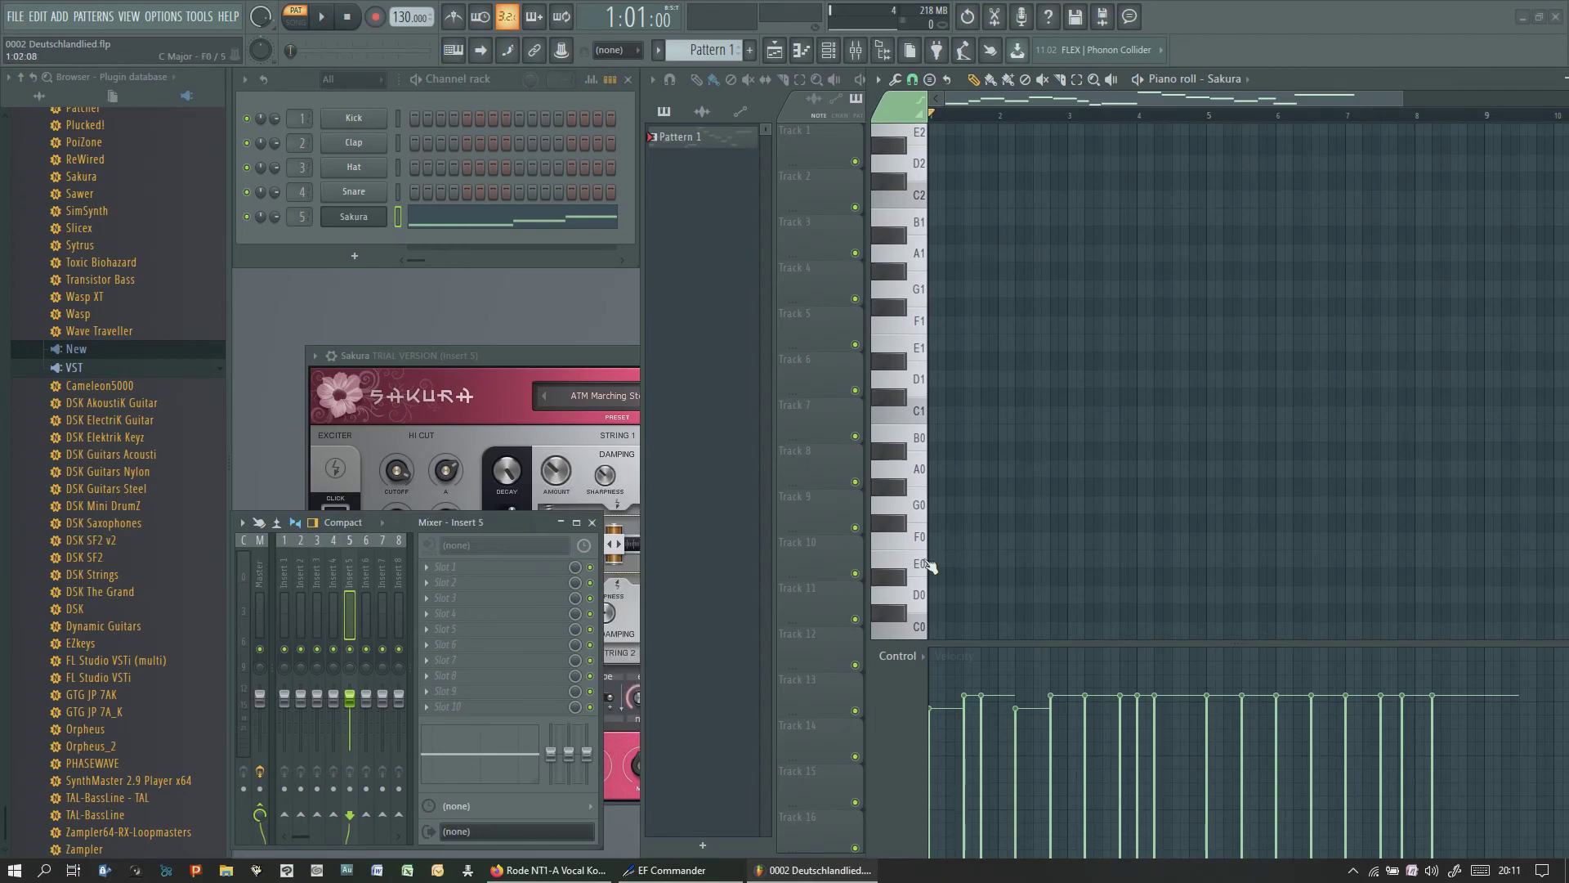
scroll(795, 719, "down", 10)
scroll(856, 775, "down", 20)
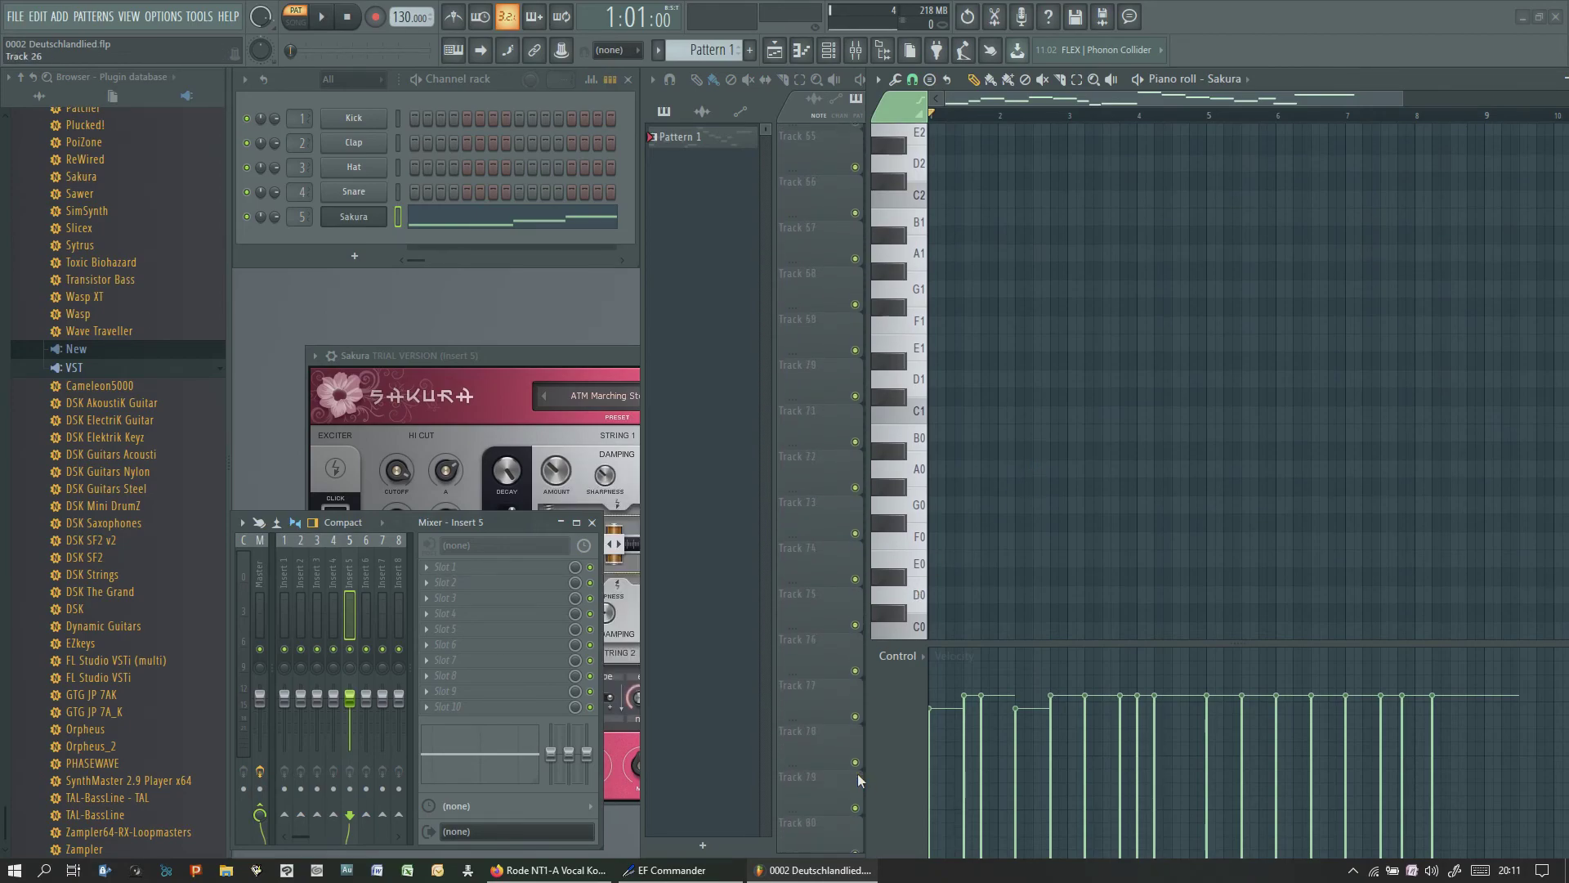
scroll(857, 773, "down", 20)
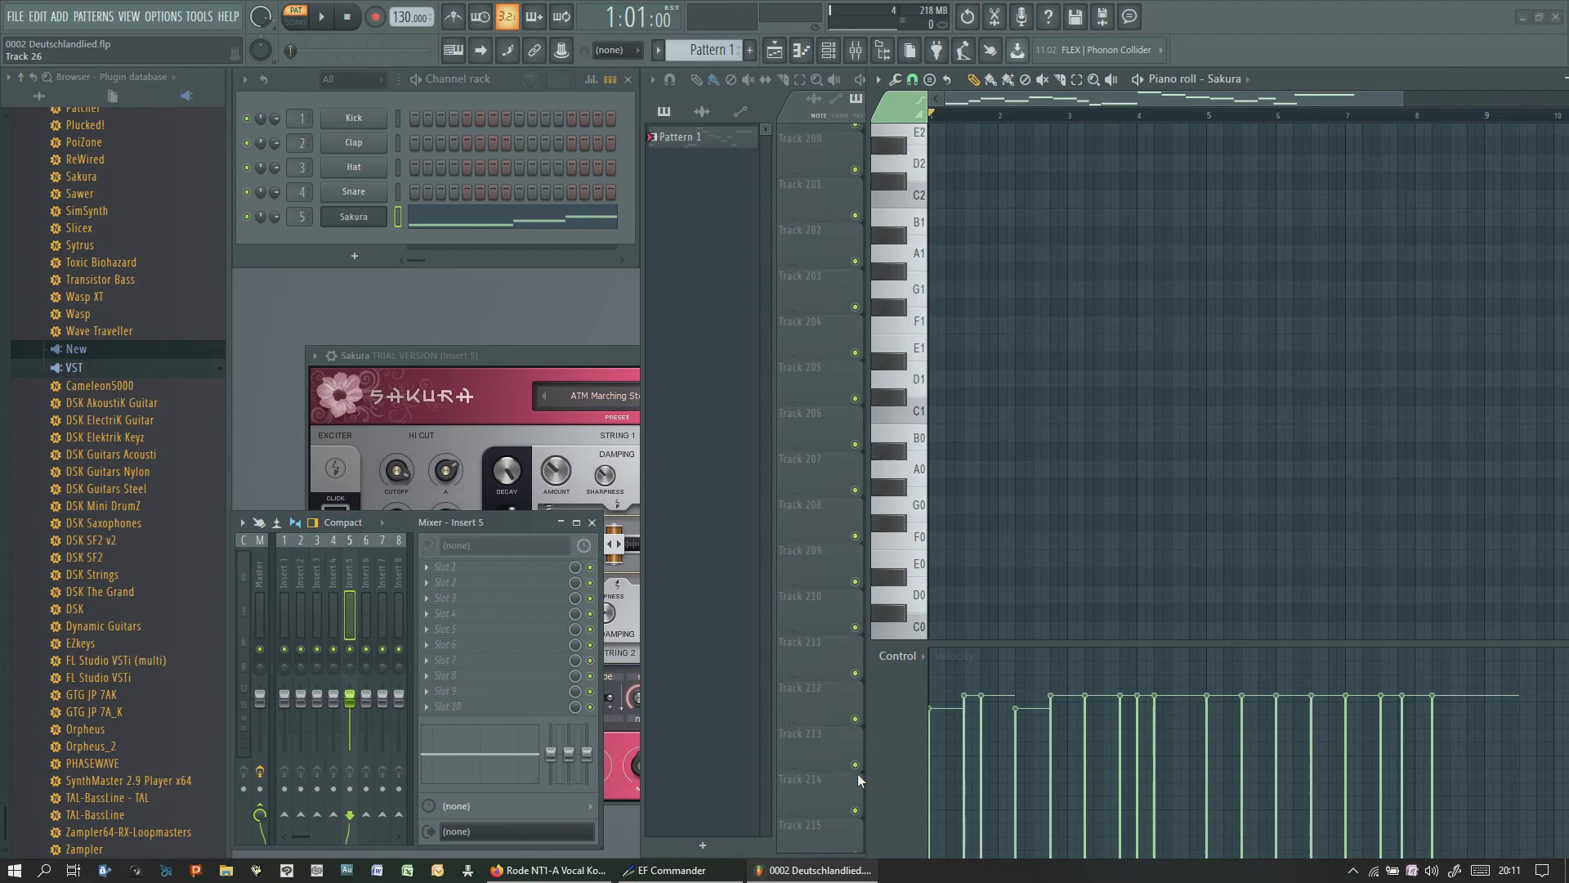
scroll(857, 773, "down", 20)
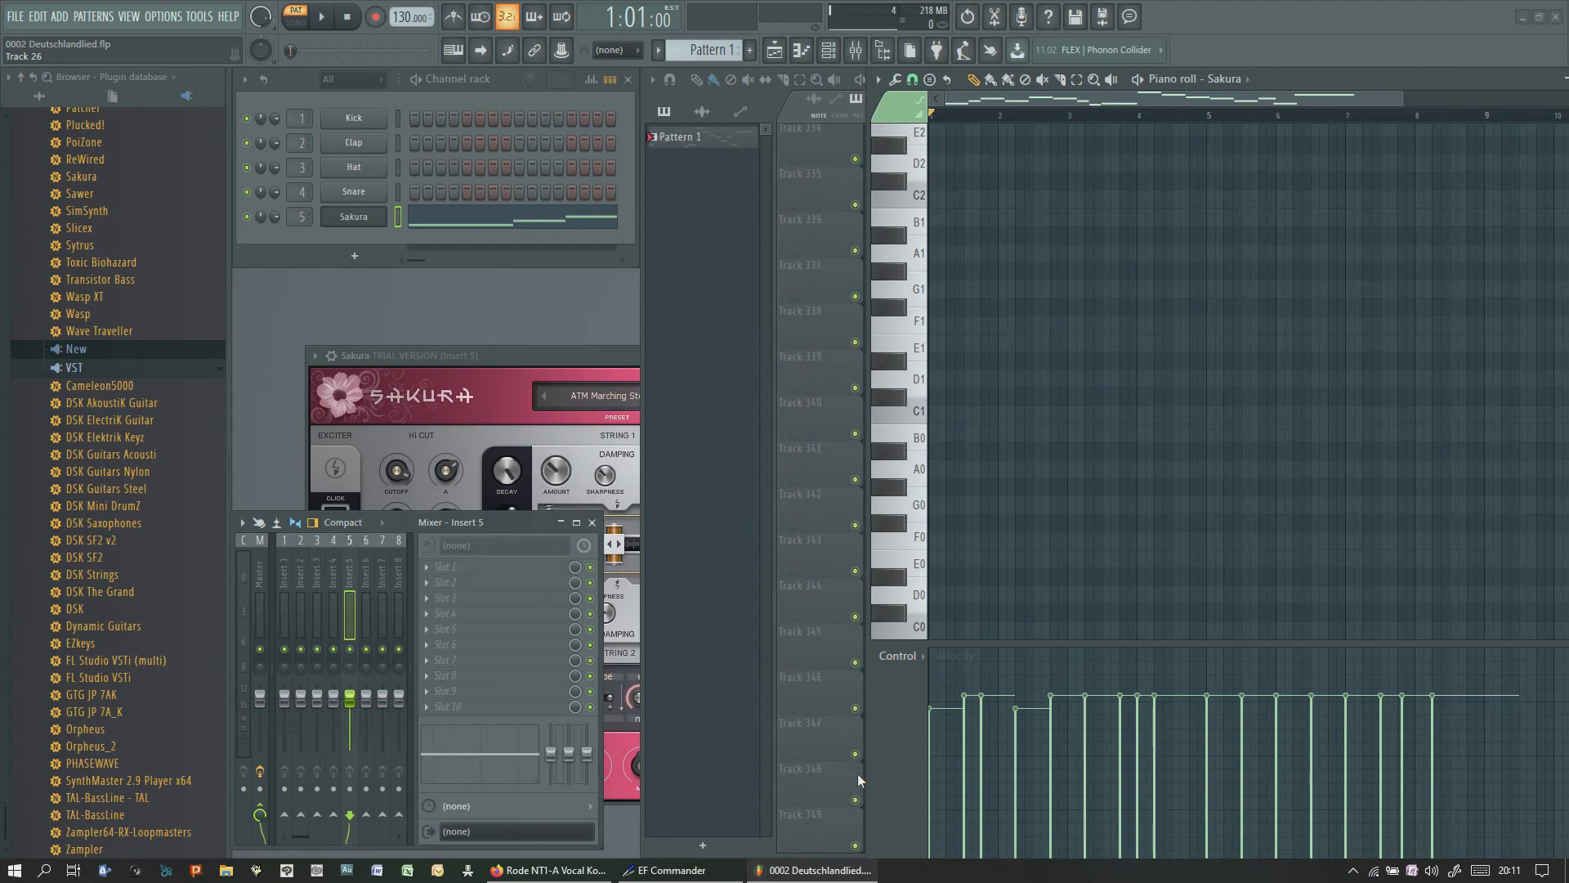
scroll(856, 773, "down", 16)
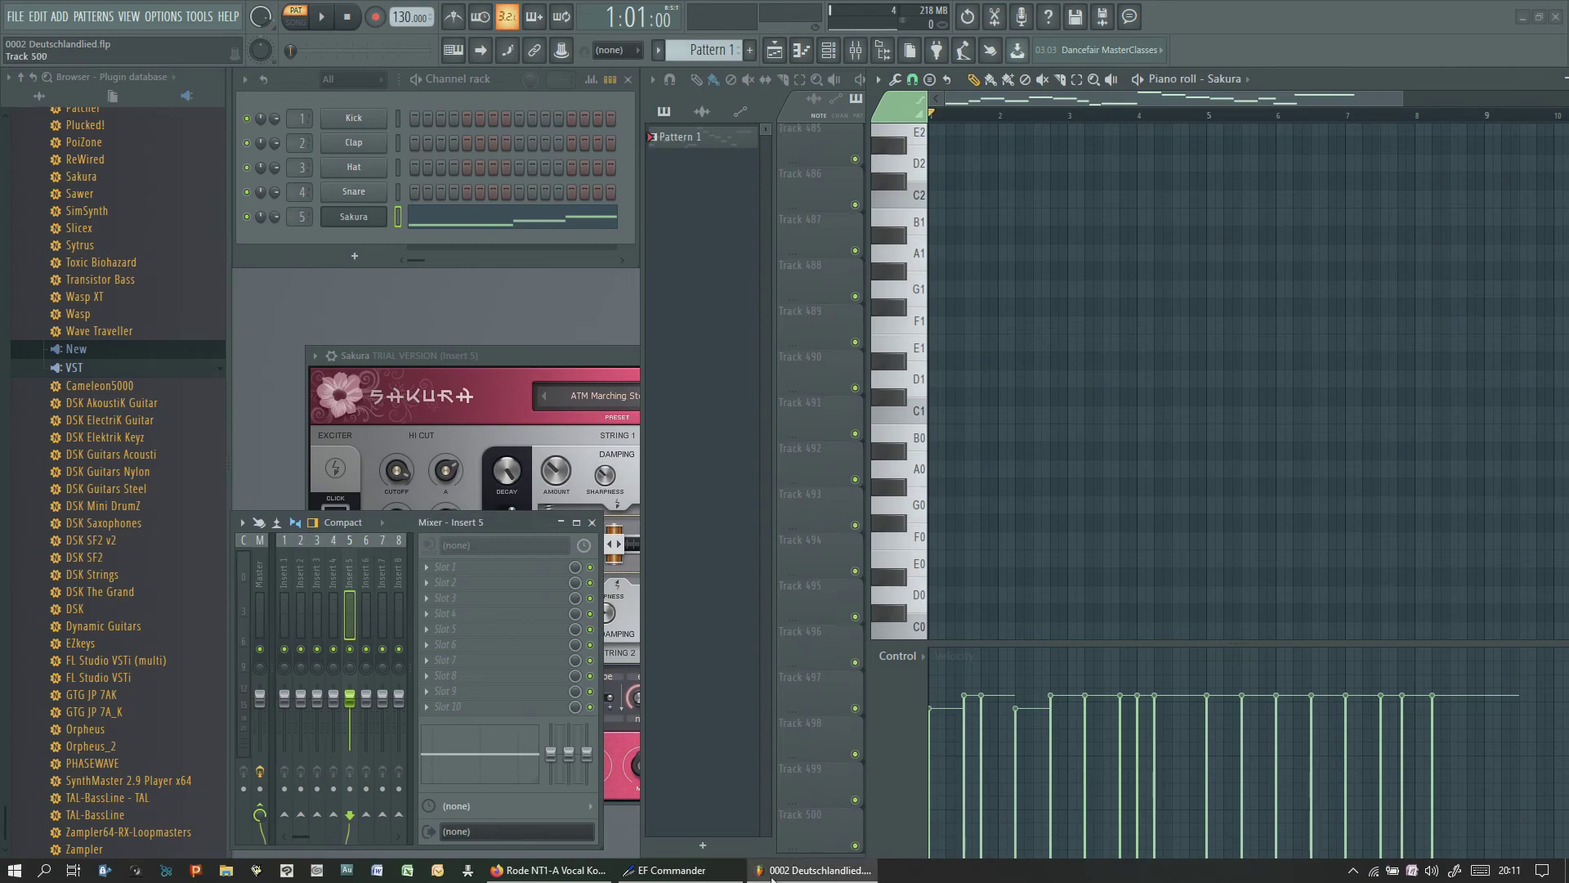
scroll(795, 799, "up", 20)
scroll(794, 799, "up", 20)
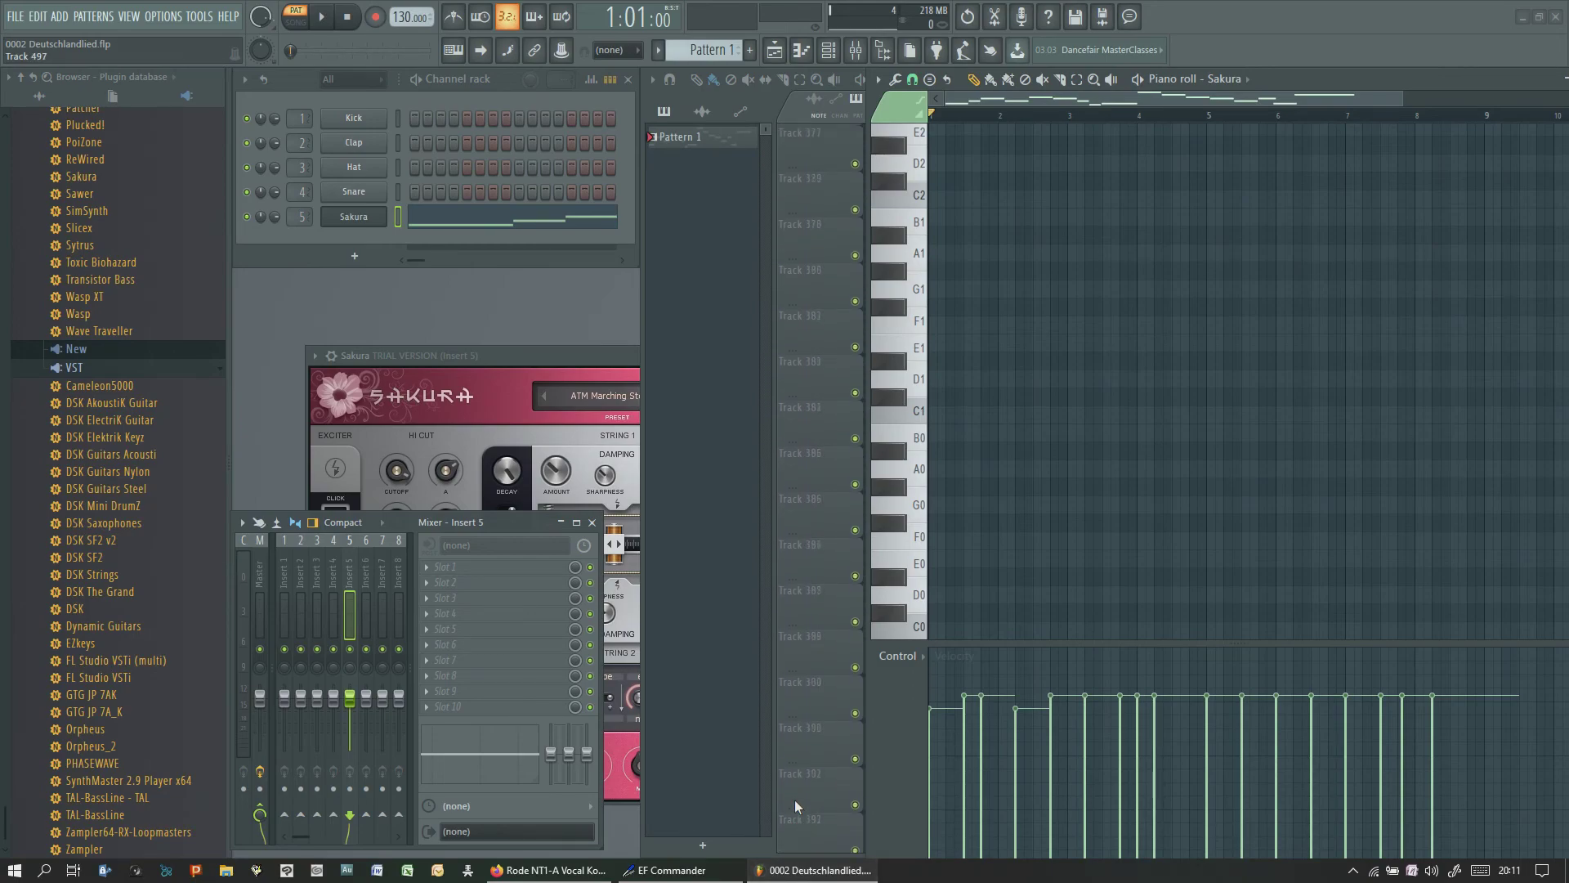
scroll(795, 799, "up", 15)
scroll(876, 704, "up", 20)
scroll(876, 704, "up", 1)
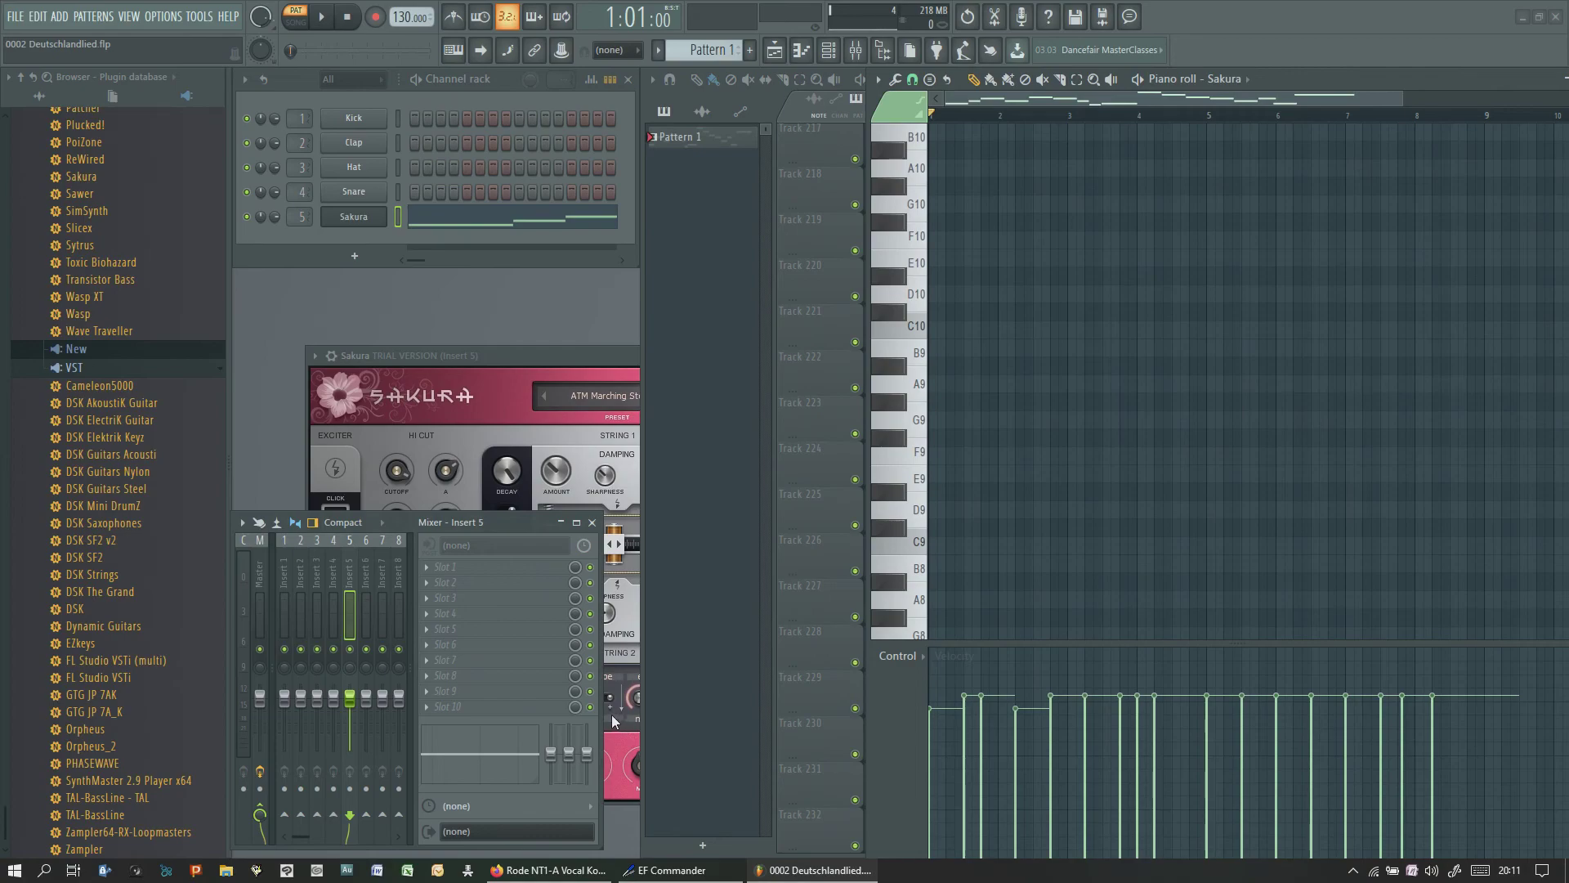
Widen the mixer window to show insert tracks 1 to 64
left_click_drag(604, 718, 1522, 681)
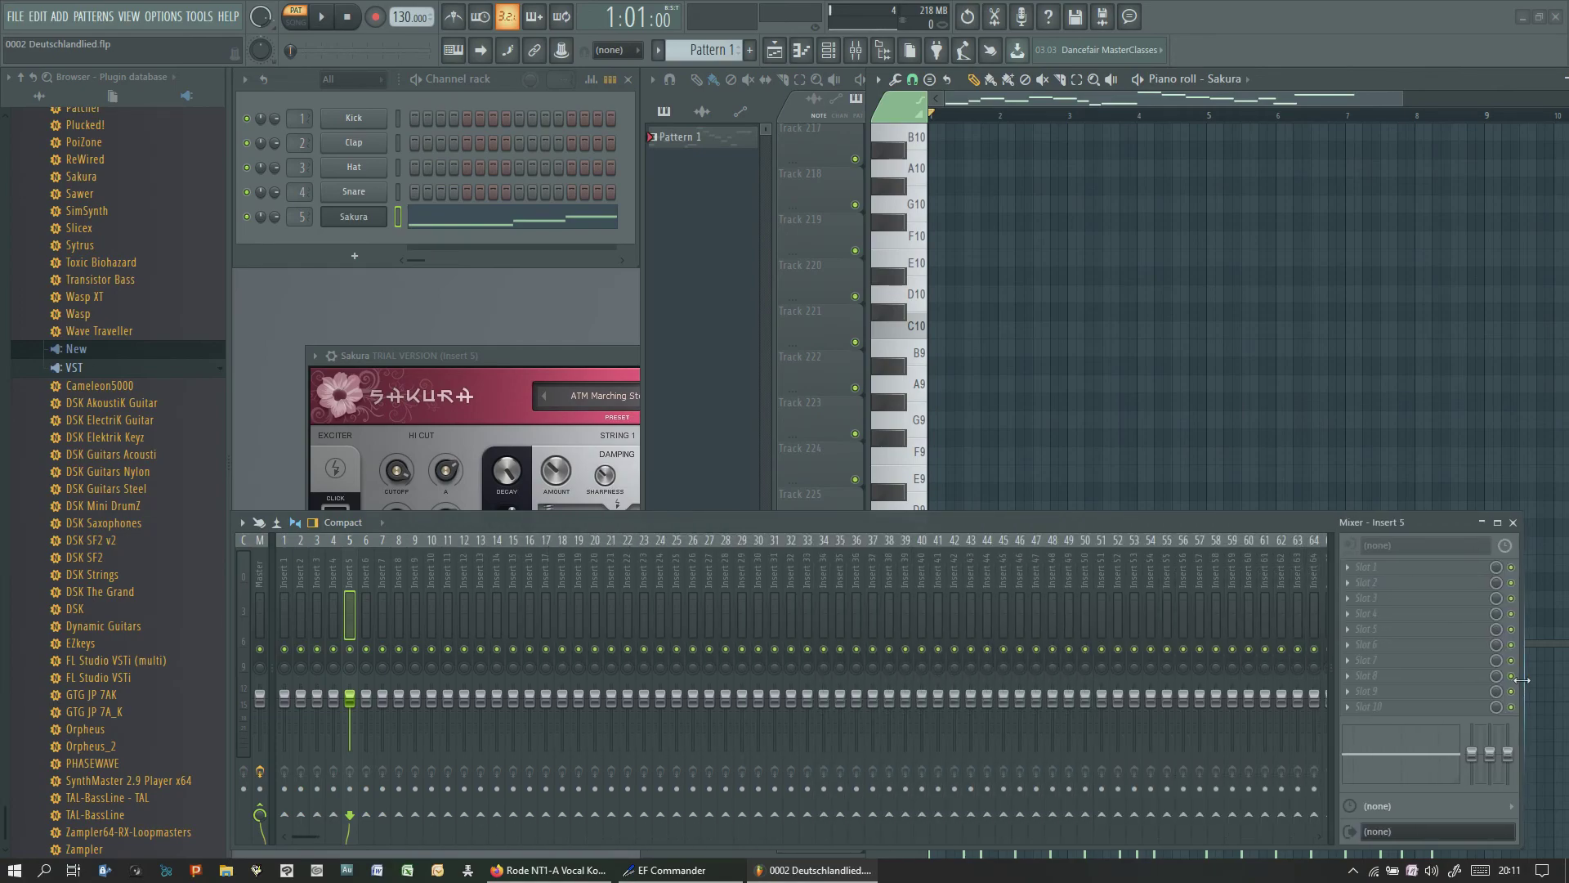